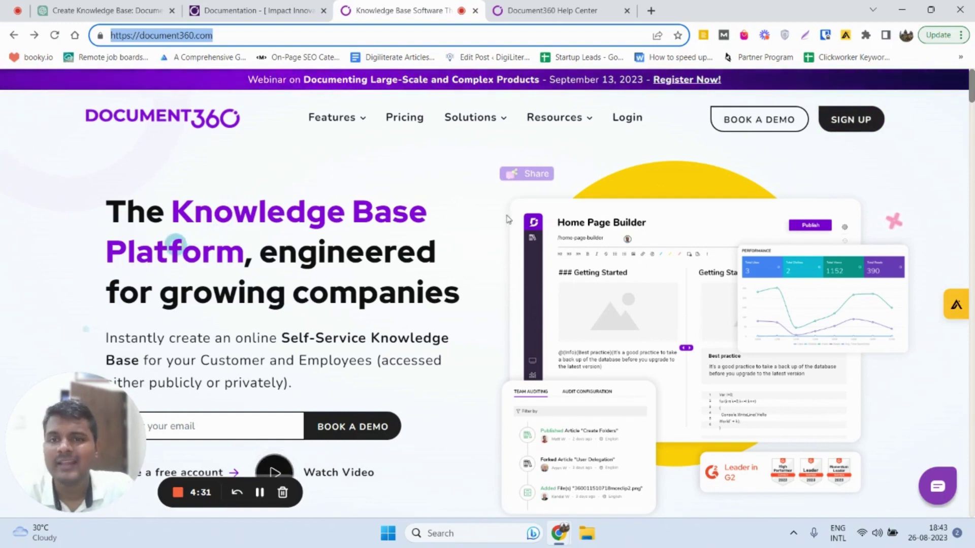
Examine the Document360 Help Center home page, including its search header, Getting started, Billing and Release notes cards and the Browse by category section.
{"action": "left_click", "coordinate": [256, 11]}
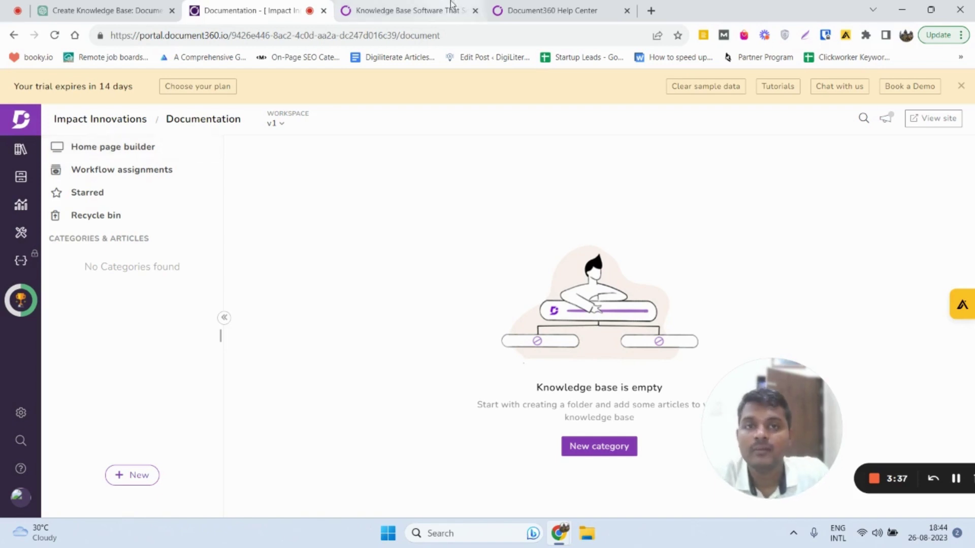
{"action": "left_click", "coordinate": [518, 9]}
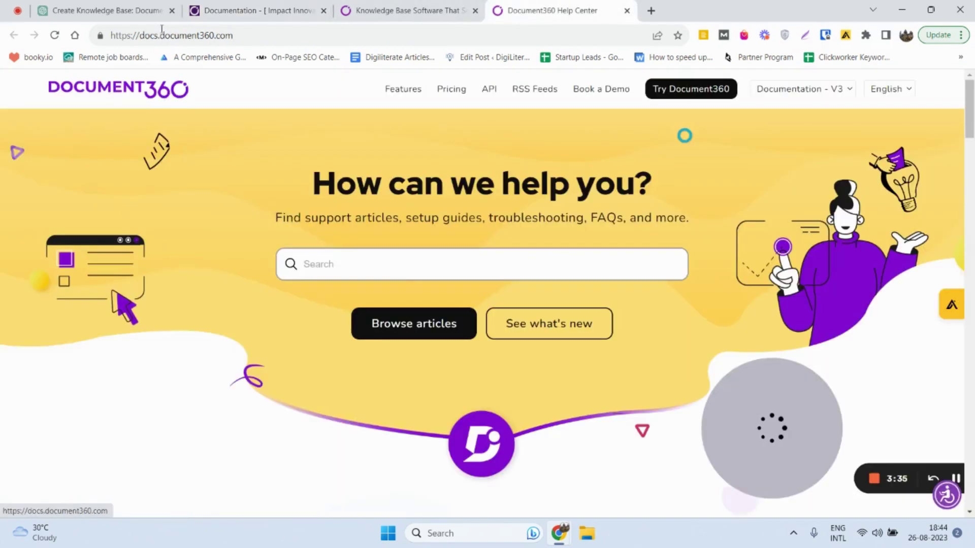
{"action": "scroll", "coordinate": [519, 211], "scroll_direction": "down", "scroll_amount": 7}
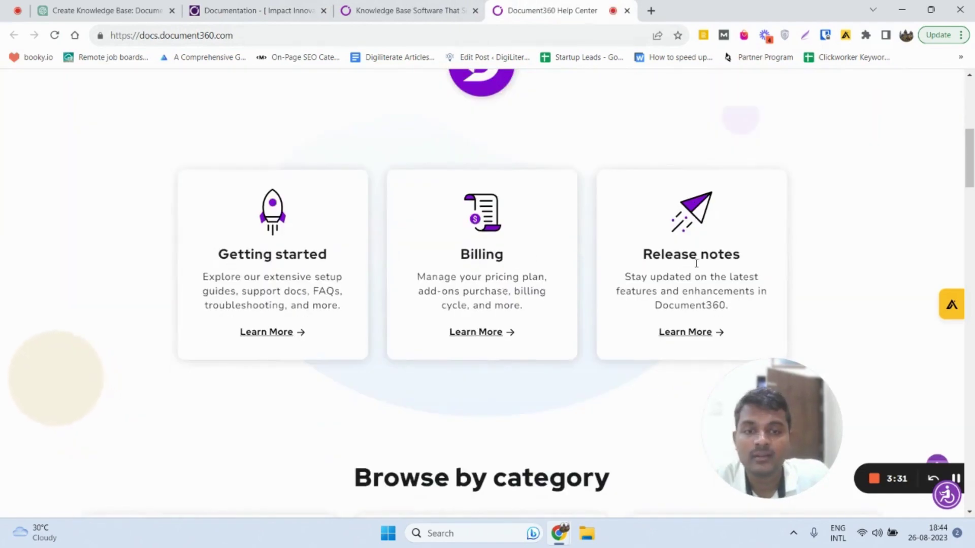
{"action": "scroll", "coordinate": [571, 352], "scroll_direction": "down", "scroll_amount": 17}
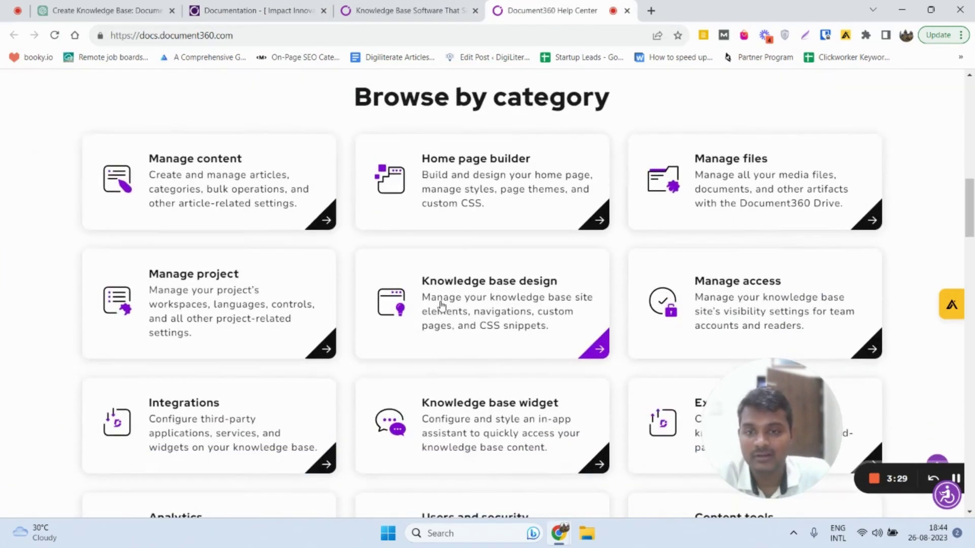
{"action": "scroll", "coordinate": [447, 286], "scroll_direction": "up", "scroll_amount": 20}
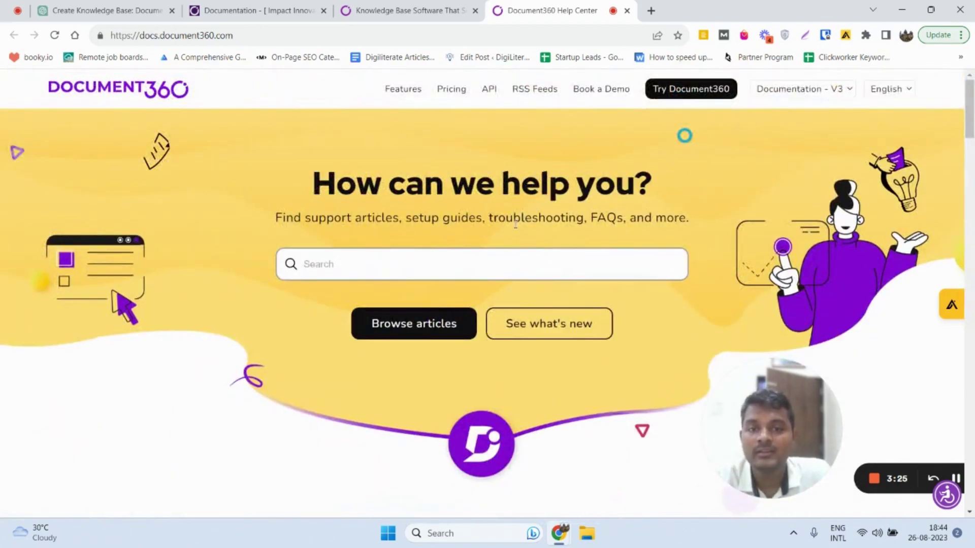
{"action": "scroll", "coordinate": [494, 238], "scroll_direction": "down", "scroll_amount": 8}
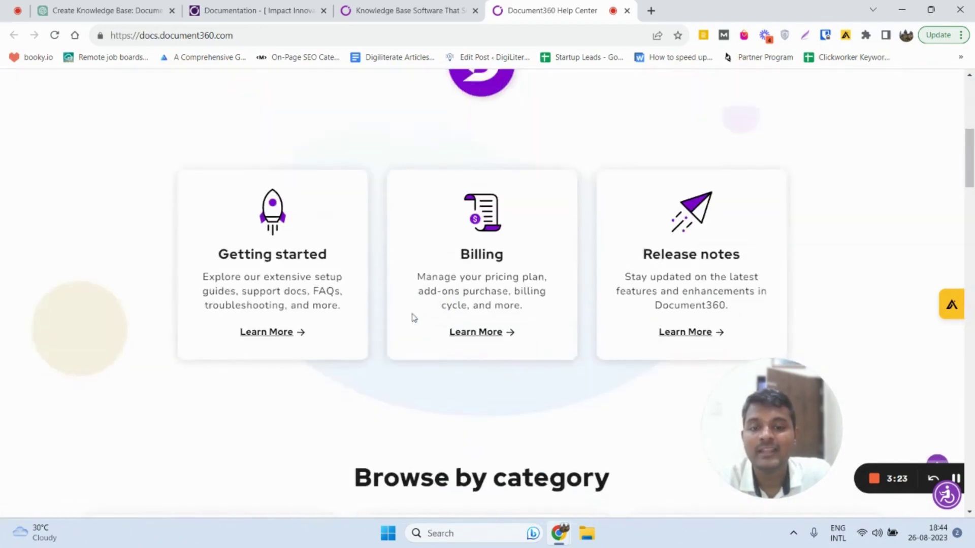
{"action": "scroll", "coordinate": [421, 312], "scroll_direction": "up", "scroll_amount": 8}
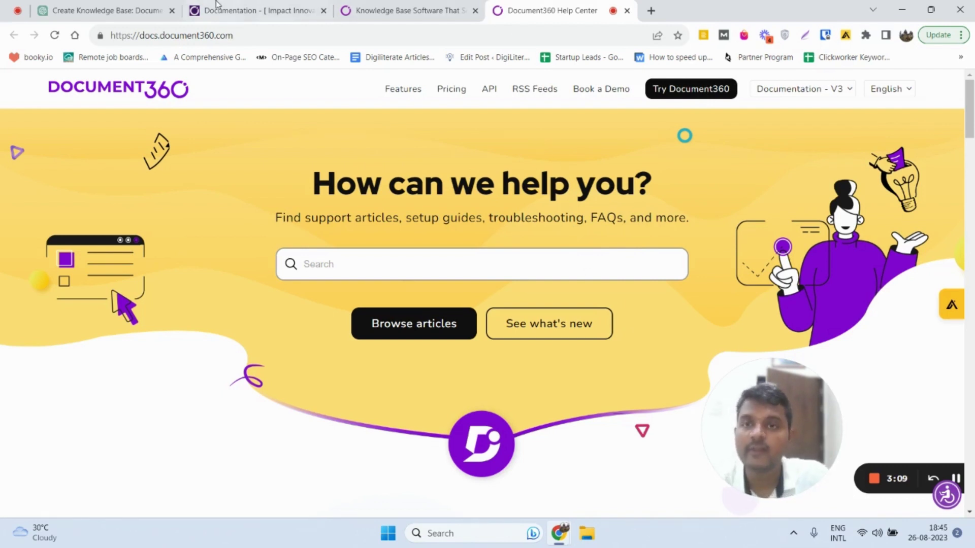
Open the home page builder of the Impact Innovations documentation and examine the header's title and subtitle text.
{"action": "left_click", "coordinate": [250, 11]}
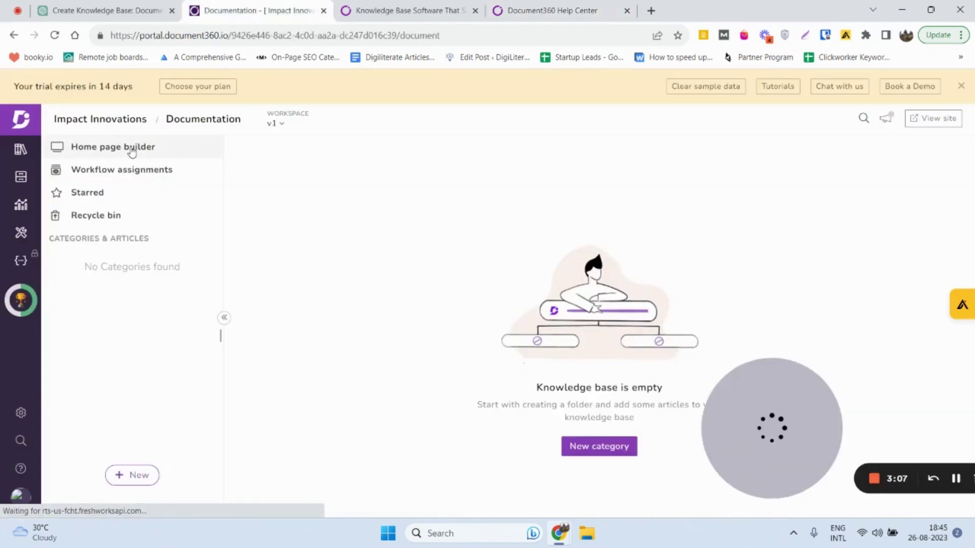
{"action": "left_click", "coordinate": [113, 147]}
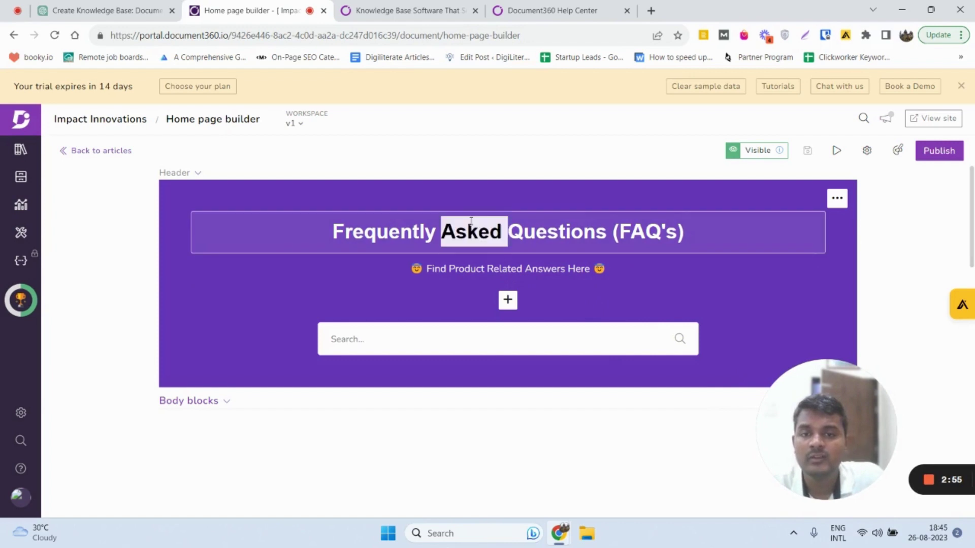
{"action": "triple_click", "coordinate": [486, 238]}
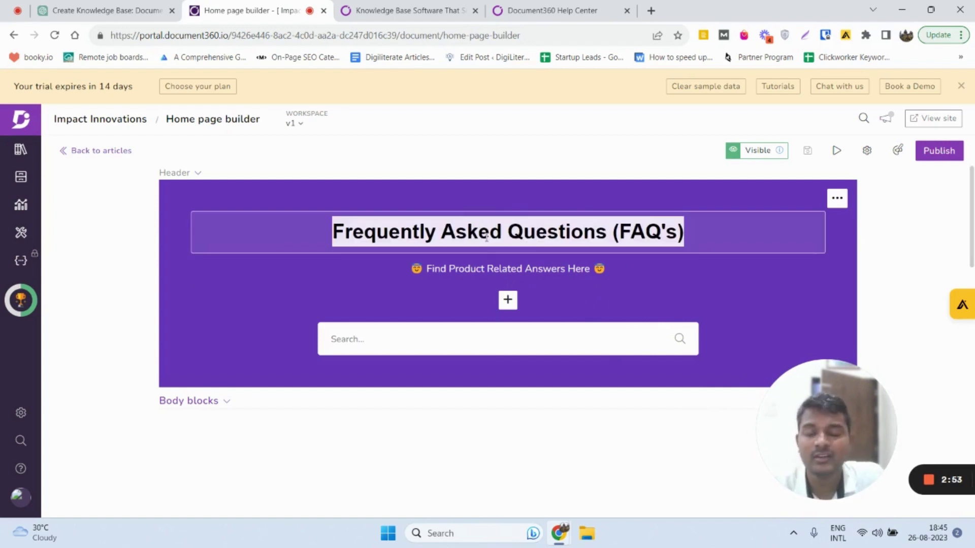
{"action": "double_click", "coordinate": [462, 232]}
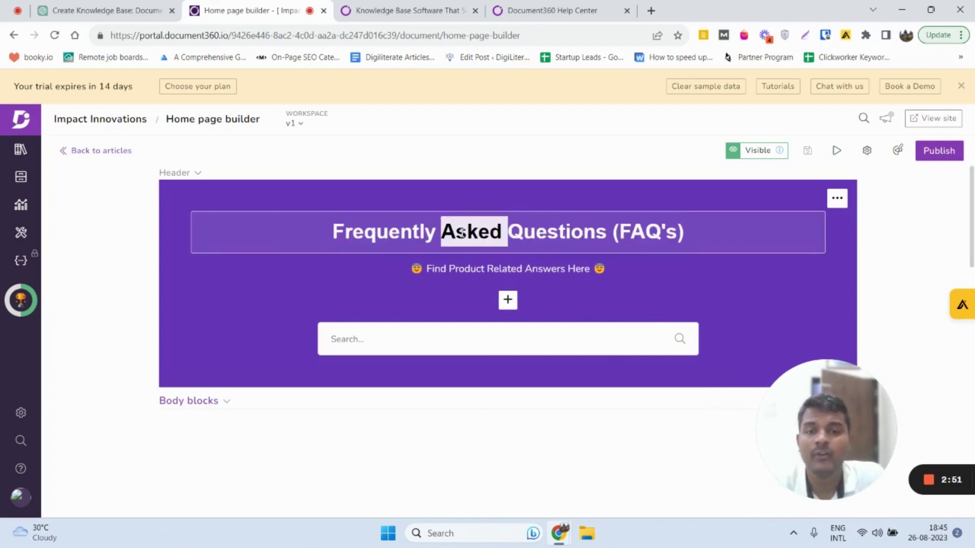
{"action": "triple_click", "coordinate": [462, 233]}
{"action": "triple_click", "coordinate": [482, 273]}
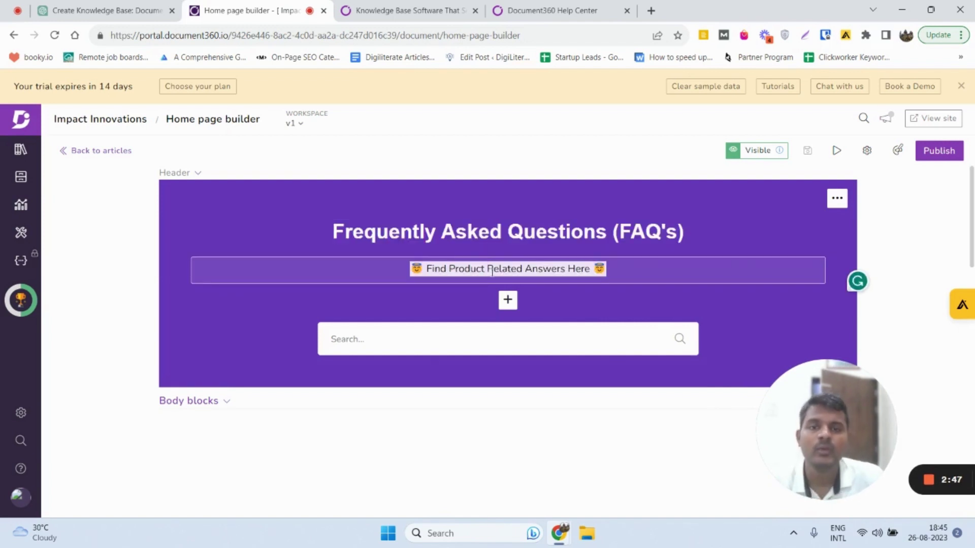
{"action": "left_click", "coordinate": [538, 275]}
{"action": "double_click", "coordinate": [538, 275]}
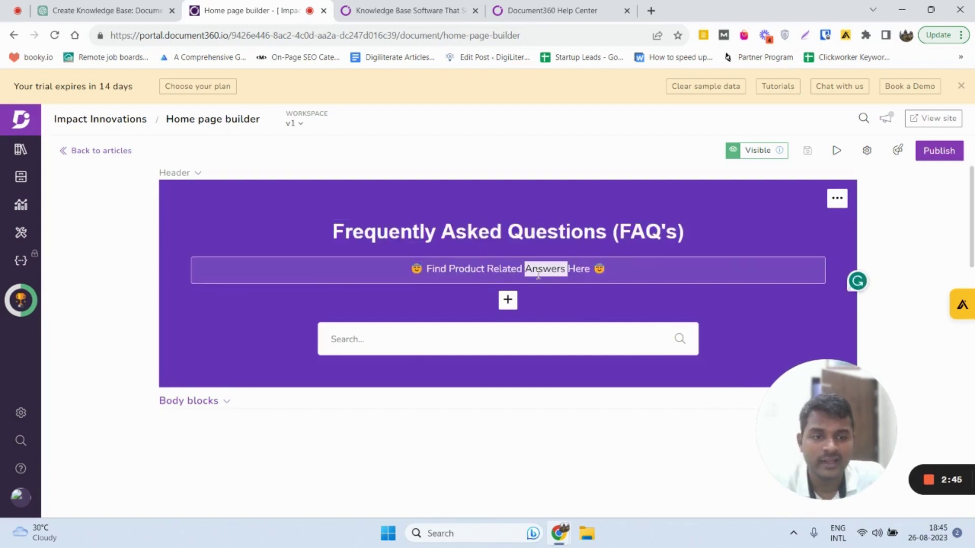
Try several solid colours for the home page's header background and settle on the deep purple one.
{"action": "left_click", "coordinate": [837, 198]}
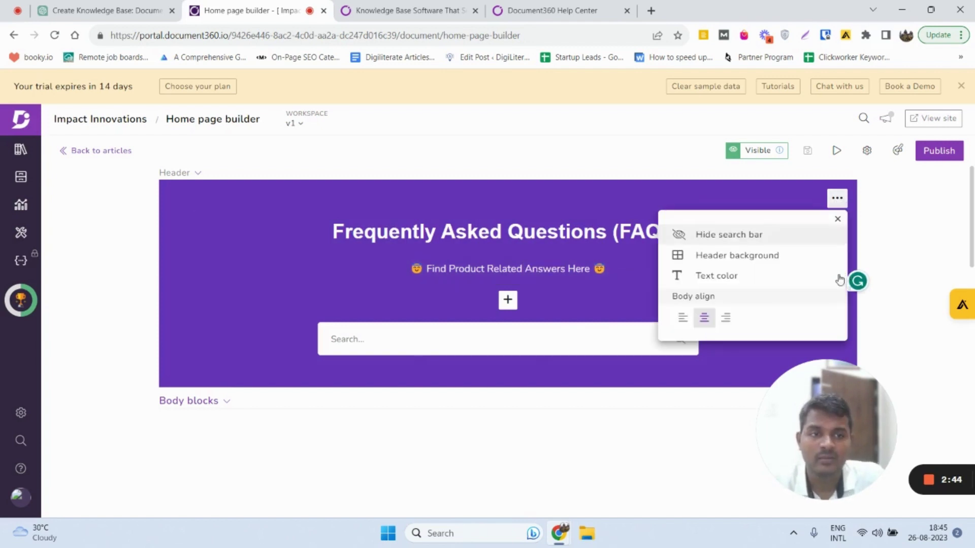
{"action": "left_click", "coordinate": [736, 256]}
{"action": "left_click", "coordinate": [686, 325]}
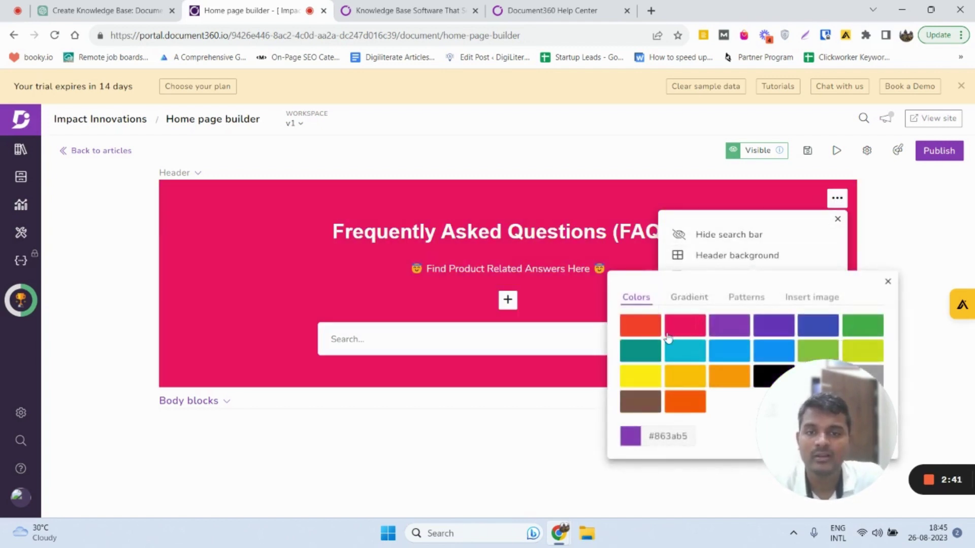
{"action": "left_click", "coordinate": [649, 360]}
{"action": "left_click", "coordinate": [685, 353]}
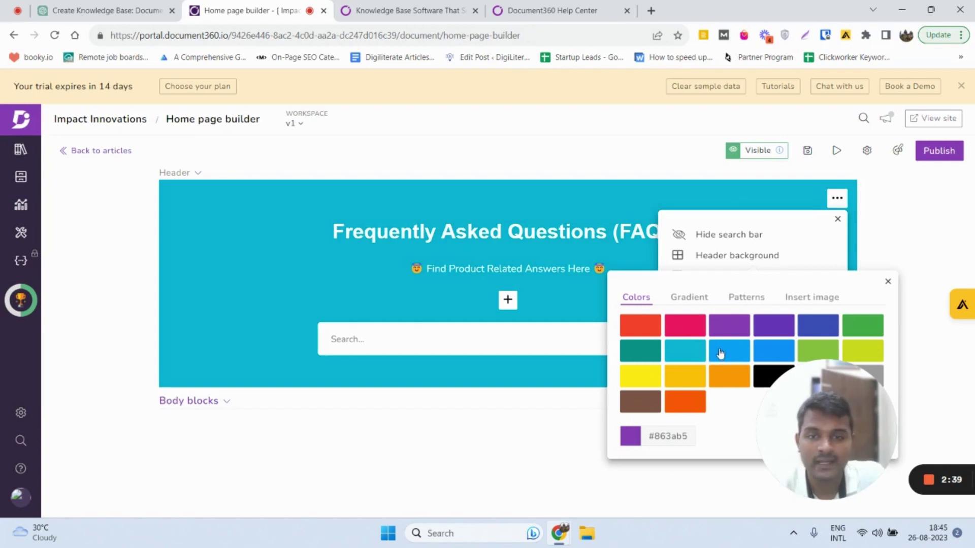
{"action": "left_click", "coordinate": [721, 354]}
{"action": "left_click", "coordinate": [766, 330]}
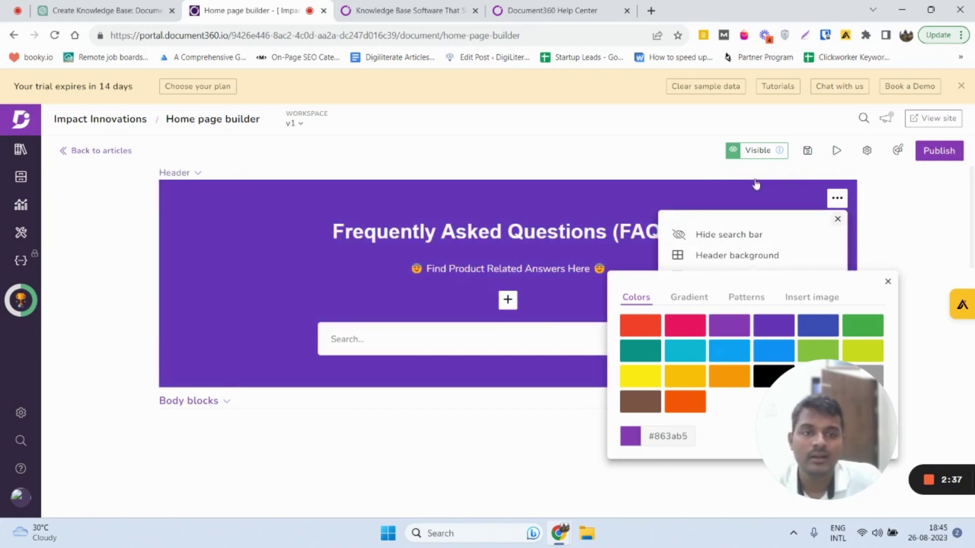
{"action": "left_click", "coordinate": [887, 281]}
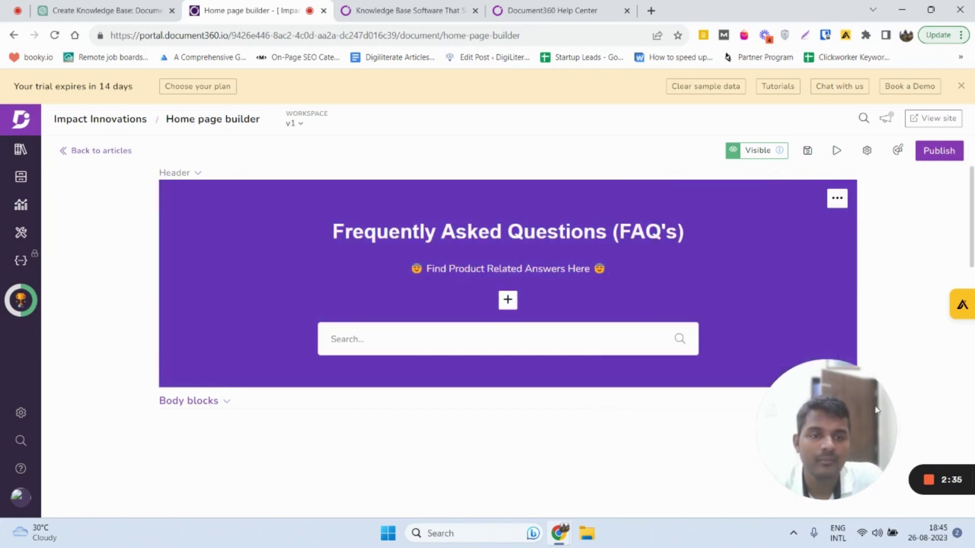
{"action": "left_click_drag", "start_coordinate": [881, 373], "coordinate": [874, 355]}
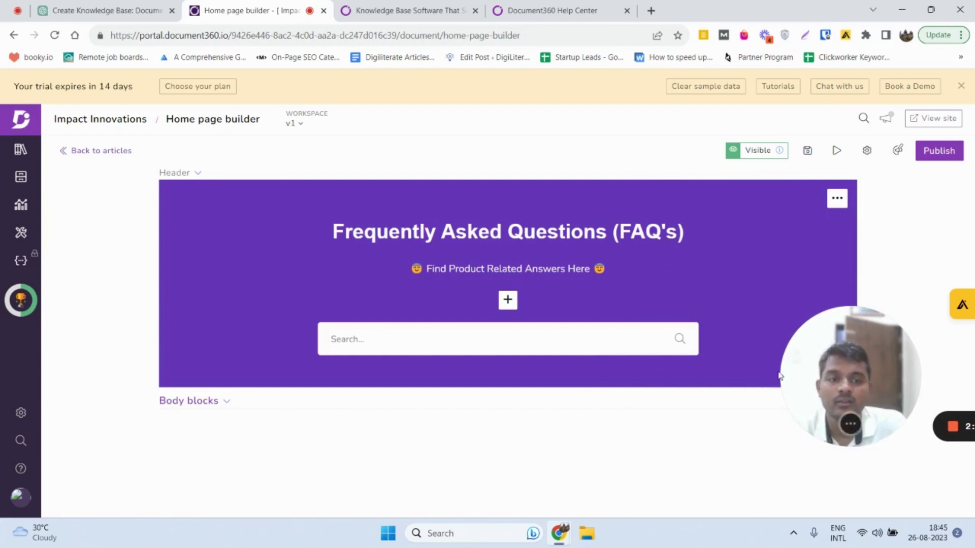
{"action": "left_click_drag", "start_coordinate": [781, 366], "coordinate": [30, 336]}
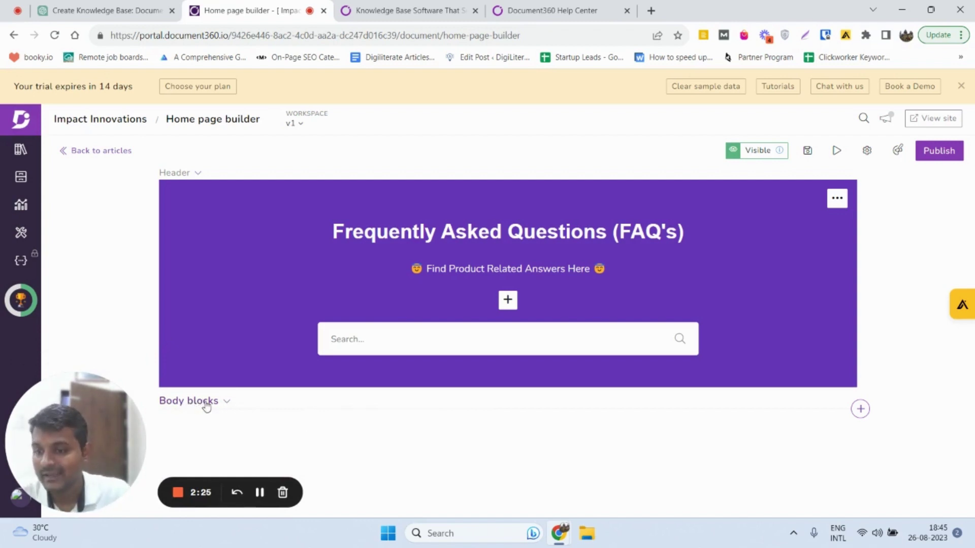
{"action": "left_click", "coordinate": [860, 408]}
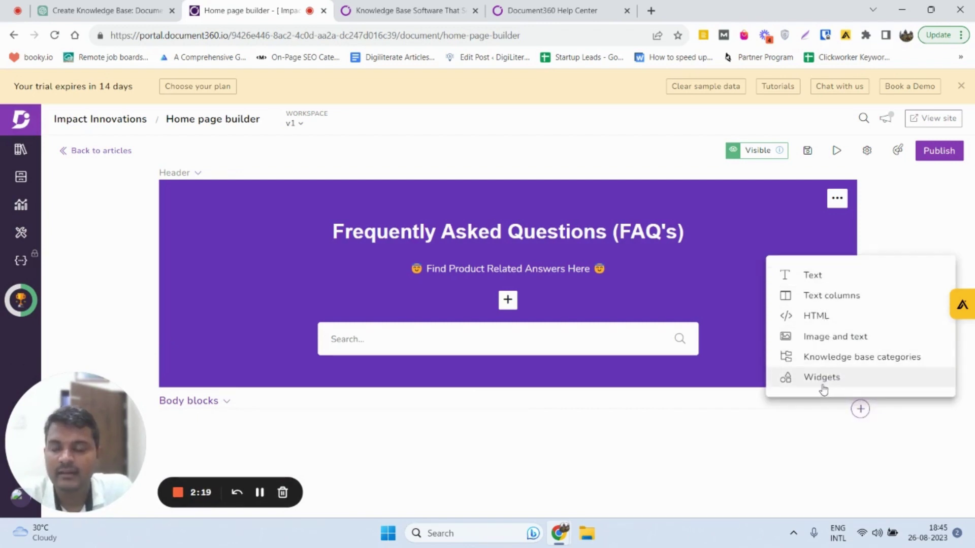
{"action": "left_click", "coordinate": [658, 425]}
Save and publish the home page, and open the live knowledge base site.
{"action": "left_click", "coordinate": [808, 150]}
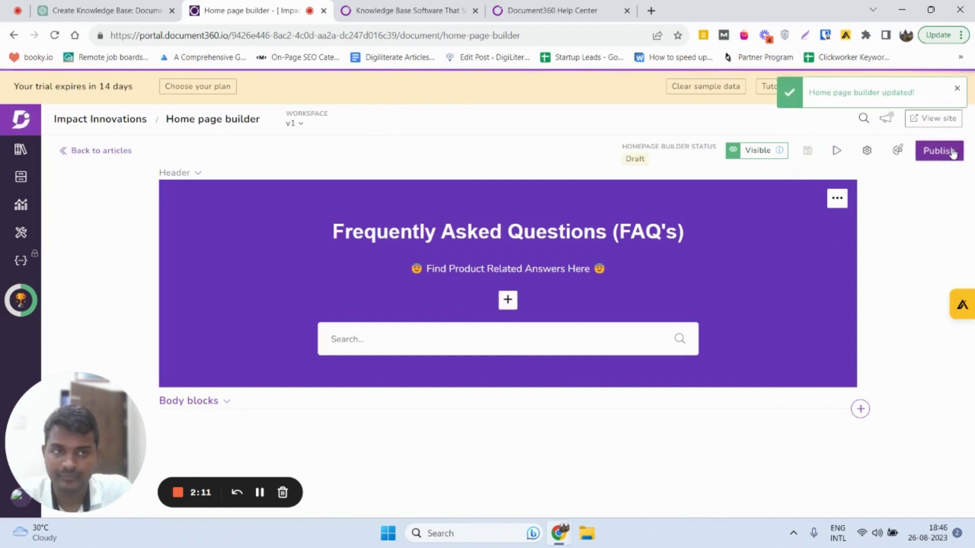
{"action": "left_click", "coordinate": [939, 150]}
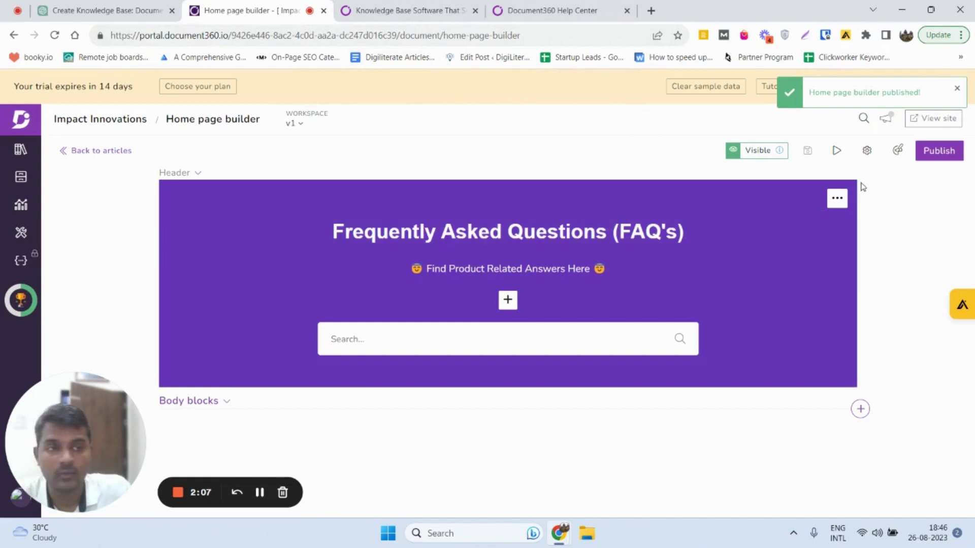
{"action": "left_click", "coordinate": [923, 122]}
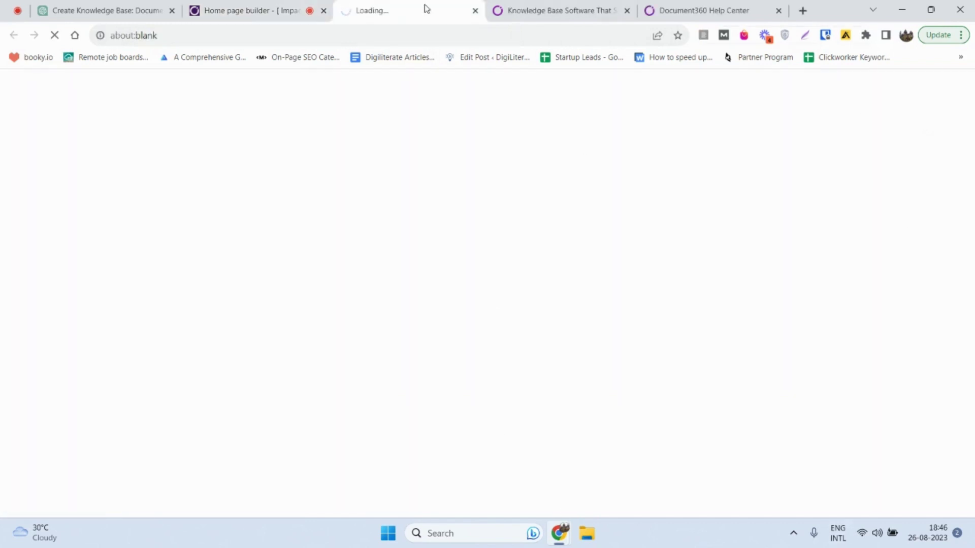
Examine the published site's web address and subdomain, its FAQ header text, search bar and footer.
{"action": "left_click", "coordinate": [384, 42]}
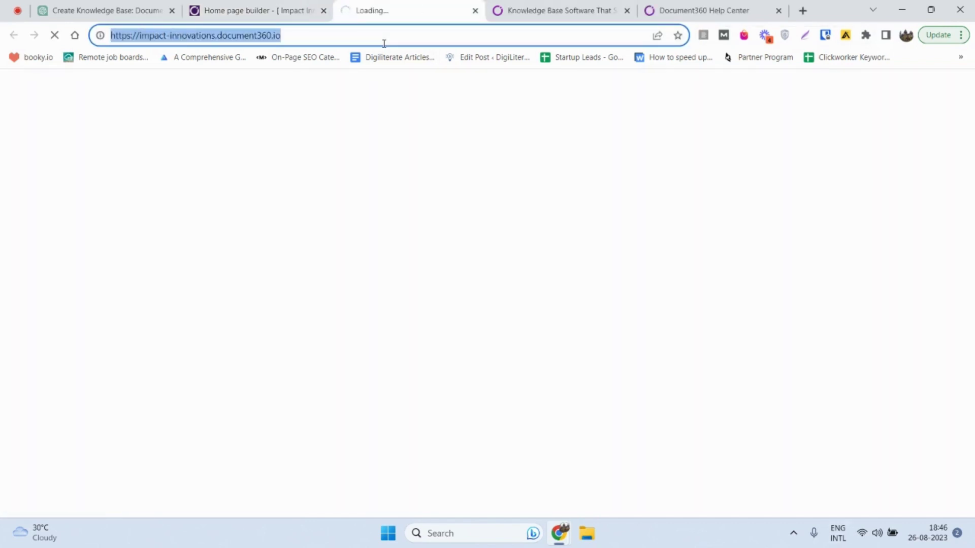
{"action": "triple_click", "coordinate": [221, 40]}
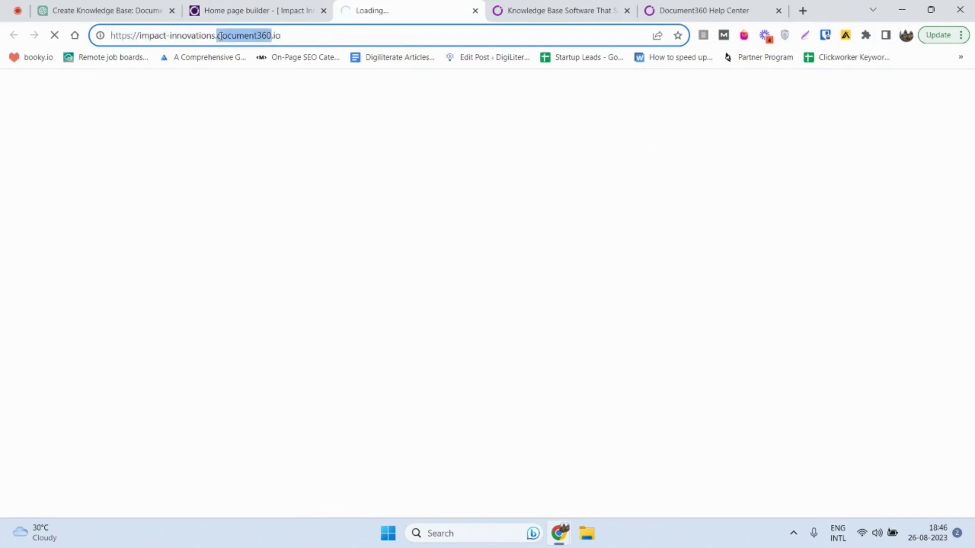
{"action": "left_click", "coordinate": [131, 36]}
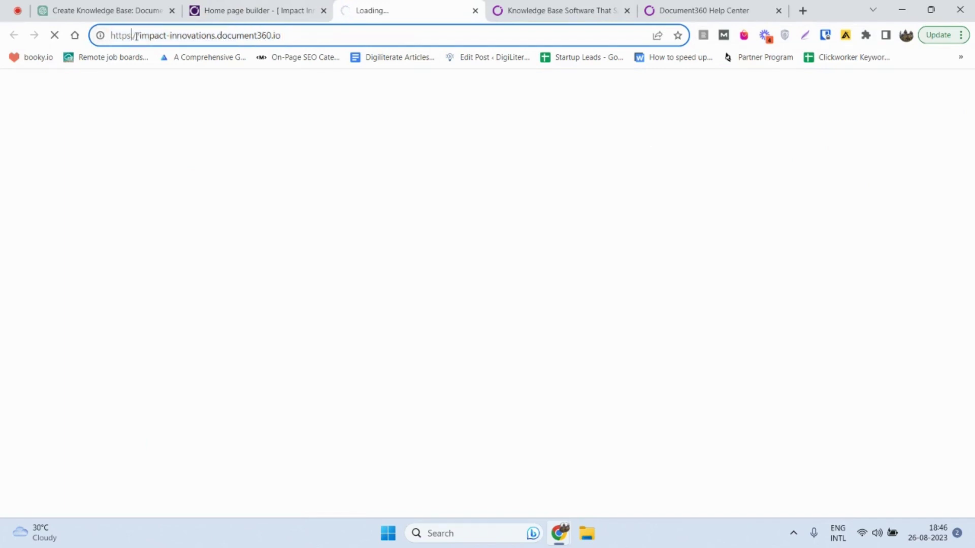
{"action": "triple_click", "coordinate": [112, 34]}
{"action": "left_click", "coordinate": [140, 35]}
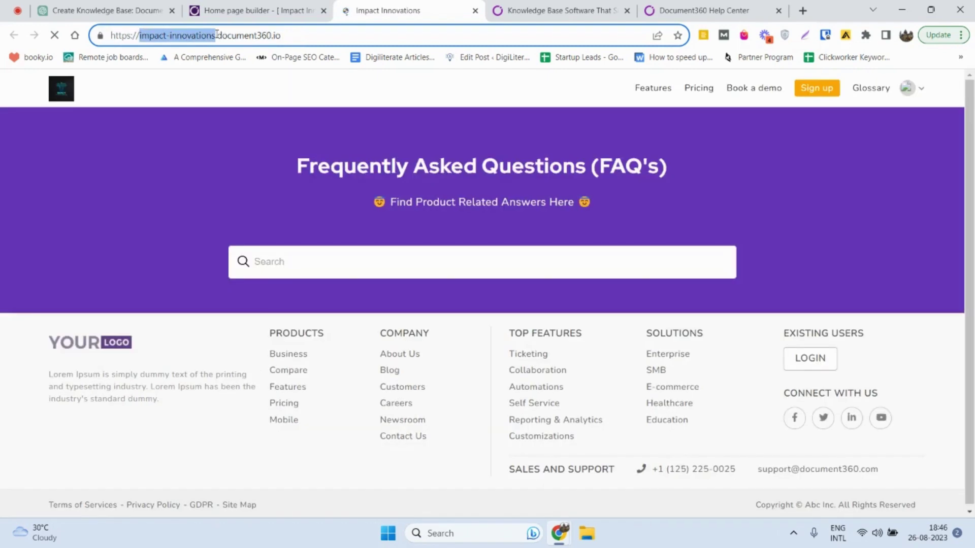
{"action": "left_click", "coordinate": [224, 35]}
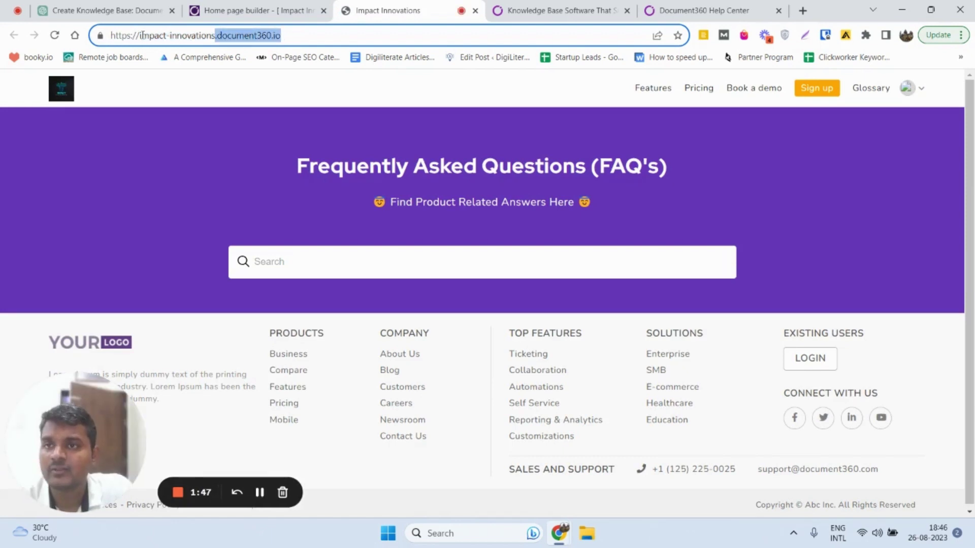
{"action": "left_click_drag", "start_coordinate": [138, 36], "coordinate": [205, 36]}
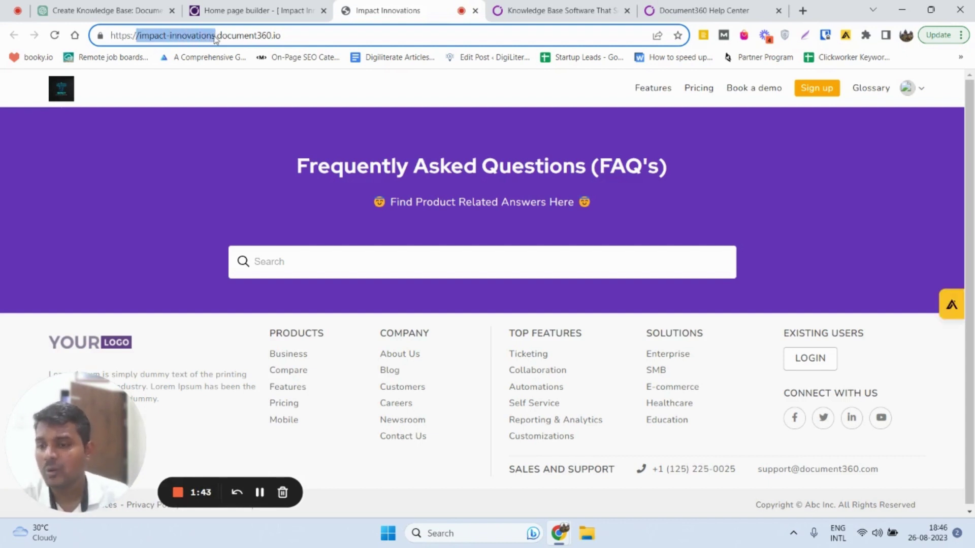
{"action": "triple_click", "coordinate": [215, 37]}
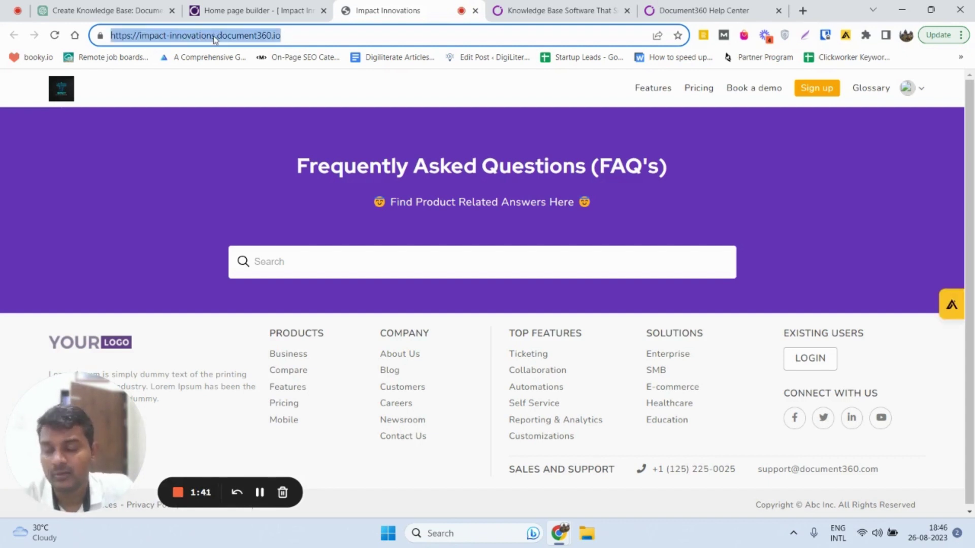
{"action": "triple_click", "coordinate": [276, 37]}
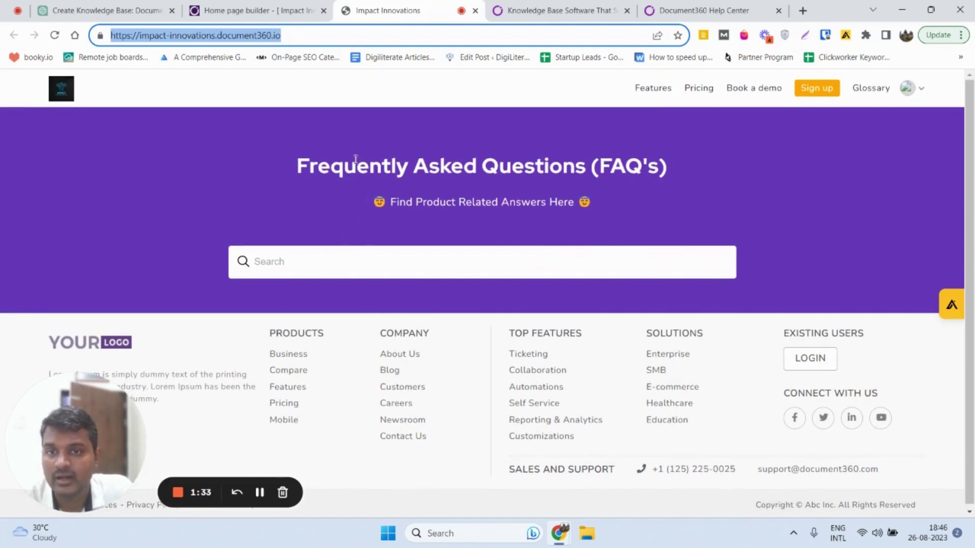
{"action": "left_click_drag", "start_coordinate": [319, 166], "coordinate": [652, 196]}
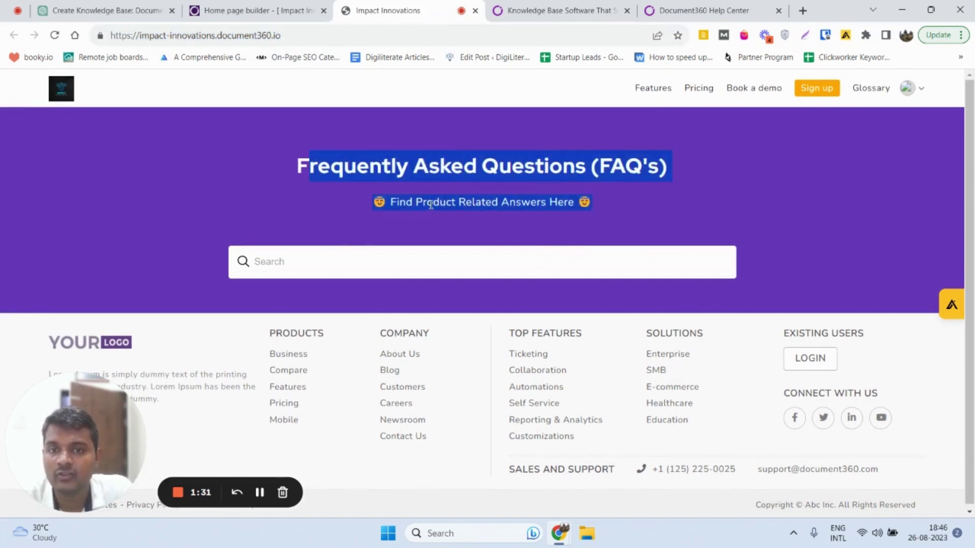
{"action": "left_click", "coordinate": [305, 259]}
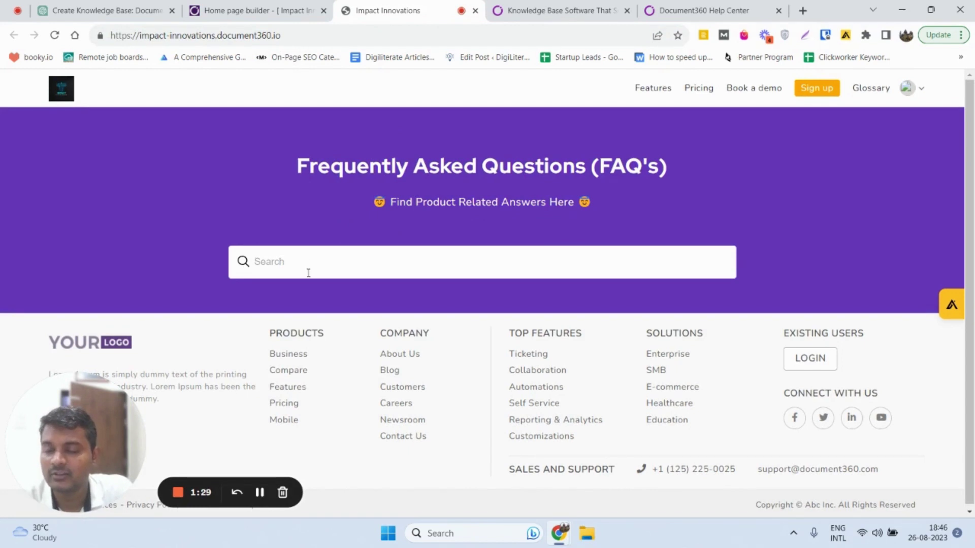
{"action": "scroll", "coordinate": [338, 304], "scroll_direction": "down", "scroll_amount": 1}
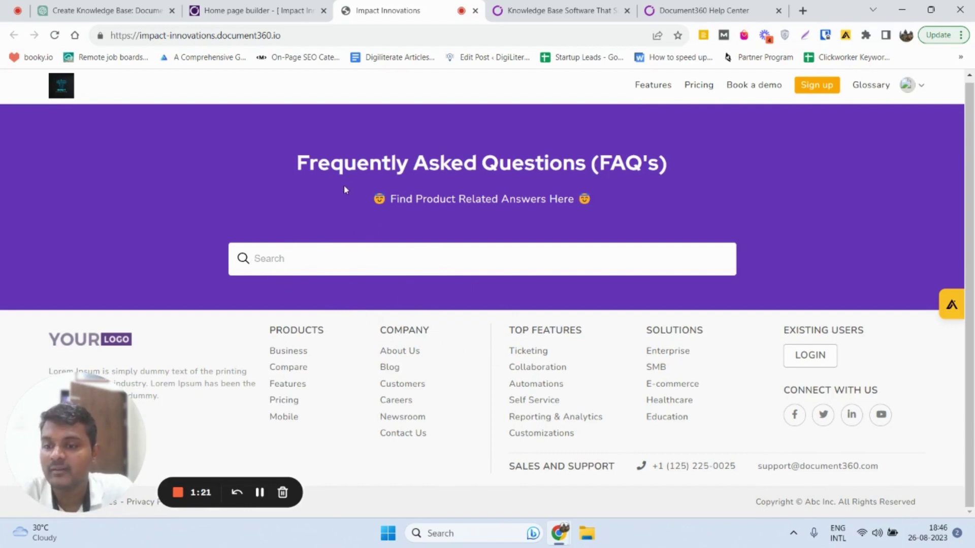
Return to the Document360 portal, leave the home page builder for the documentation's categories and articles, and glance at the live FAQ site.
{"action": "left_click", "coordinate": [239, 10]}
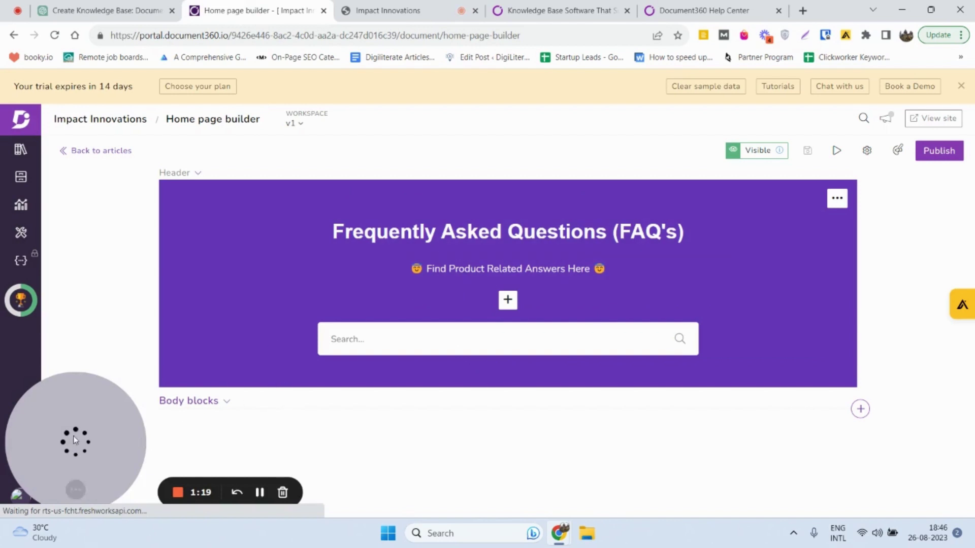
{"action": "left_click_drag", "start_coordinate": [107, 406], "coordinate": [744, 388]}
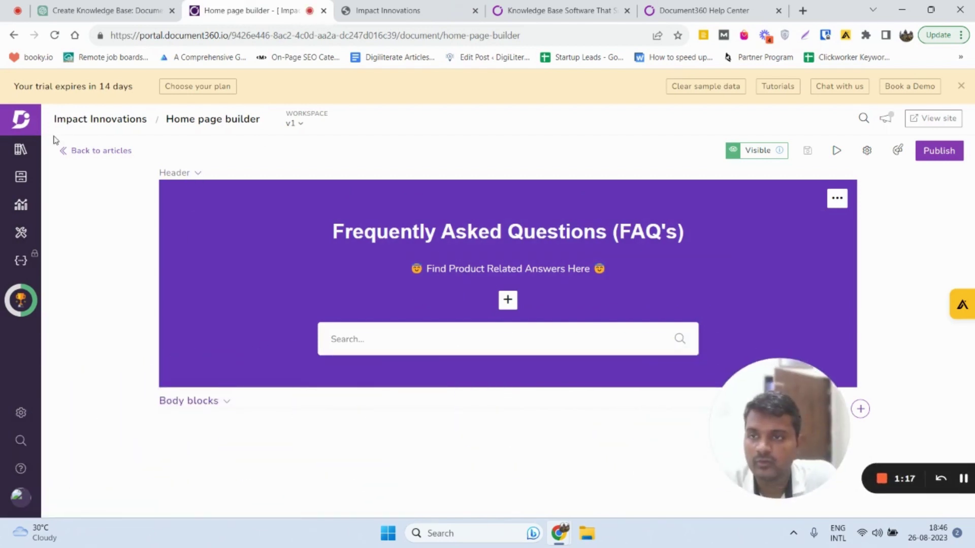
{"action": "left_click", "coordinate": [76, 160]}
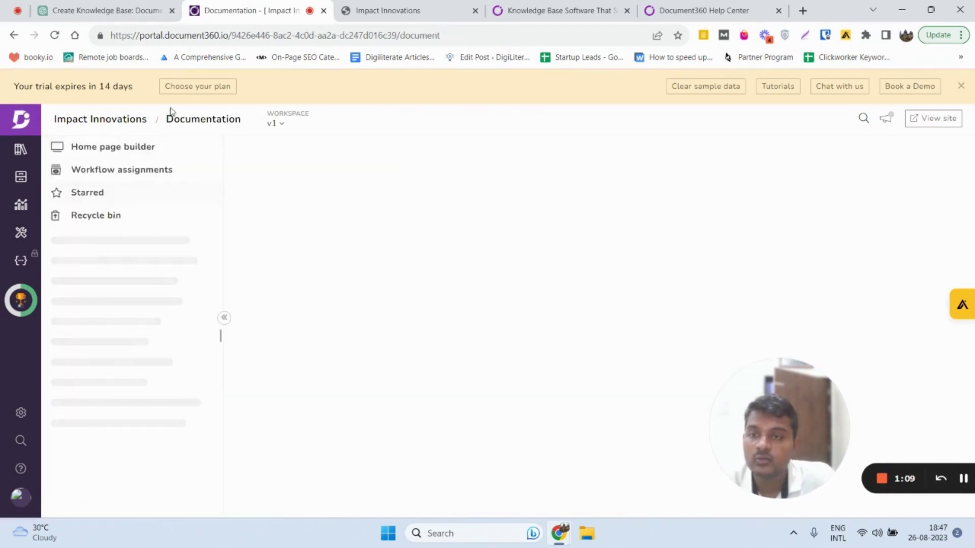
{"action": "left_click_drag", "start_coordinate": [72, 236], "coordinate": [174, 234]}
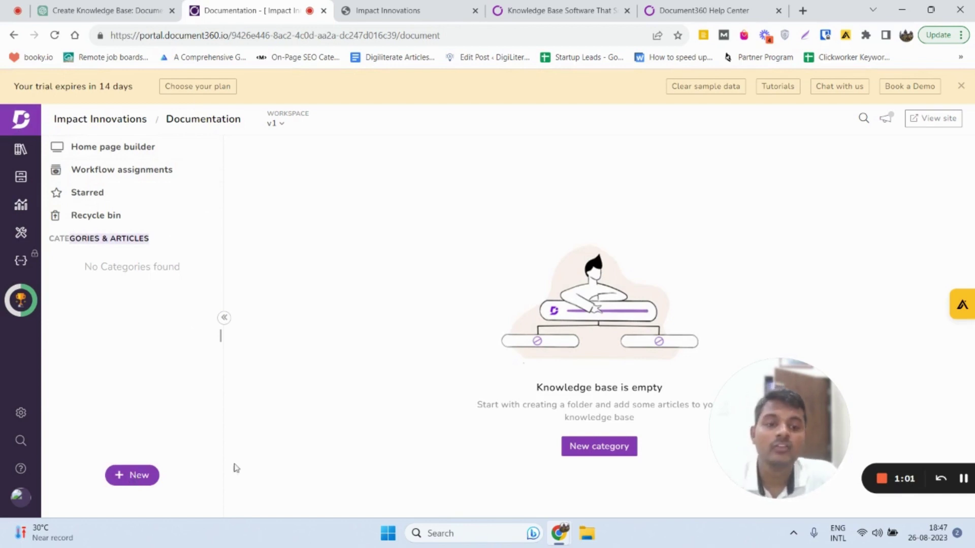
{"action": "left_click_drag", "start_coordinate": [715, 452], "coordinate": [631, 424]}
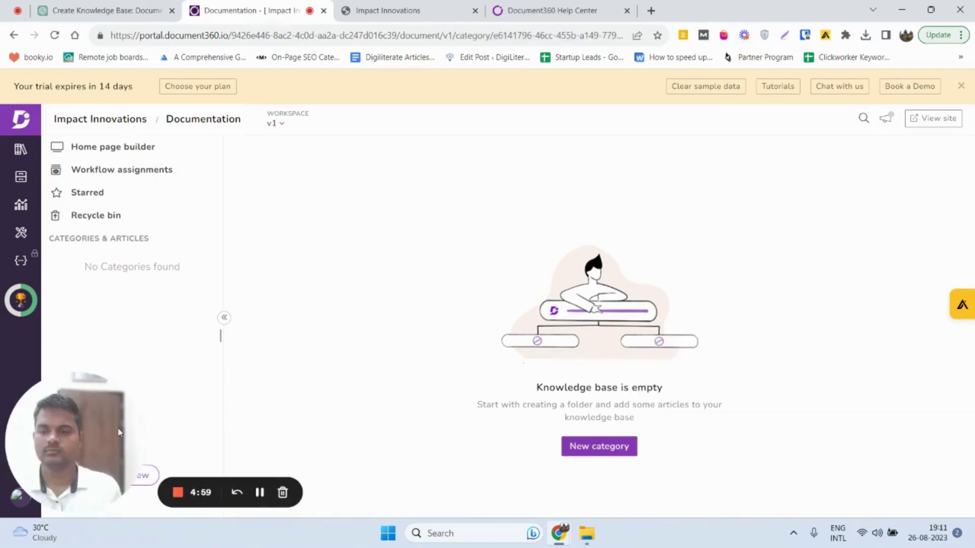
{"action": "left_click_drag", "start_coordinate": [76, 416], "coordinate": [706, 412]}
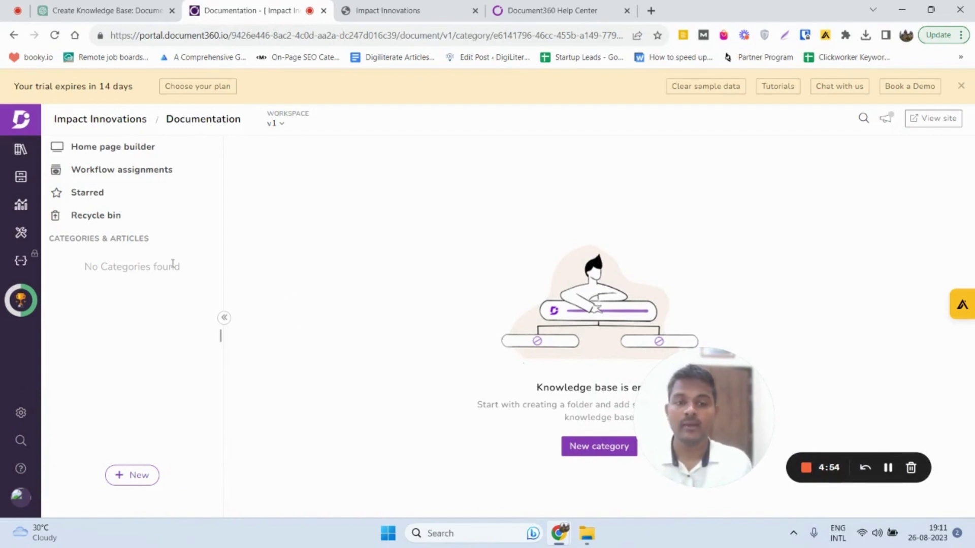
{"action": "left_click", "coordinate": [352, 5]}
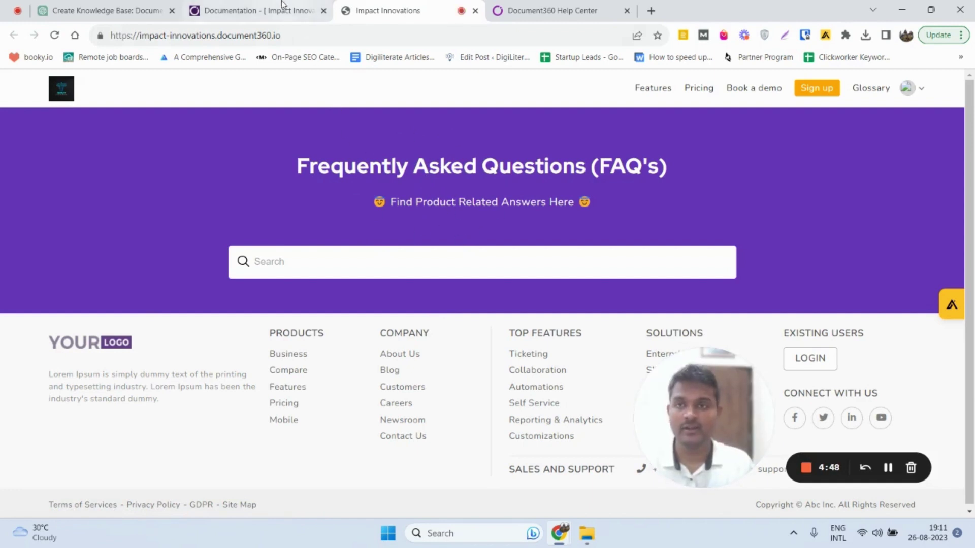
{"action": "left_click", "coordinate": [259, 10]}
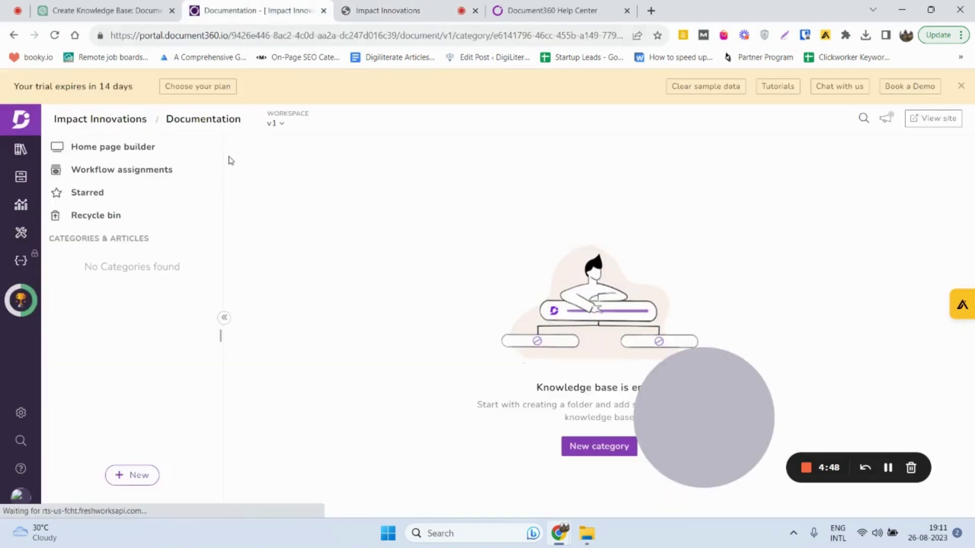
Create a Folder category named General Questions, copying the name from the category heading in the ChatGPT conversation.
{"action": "left_click", "coordinate": [135, 480]}
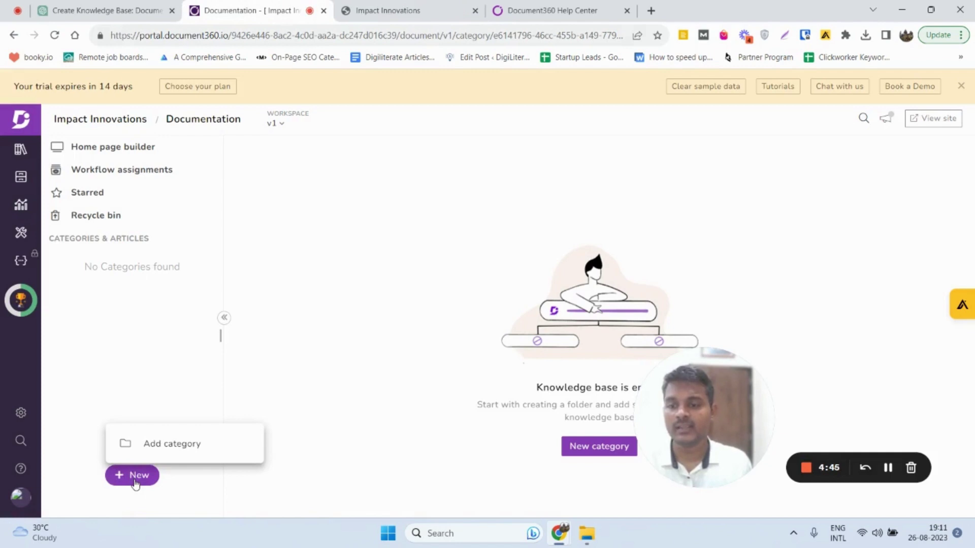
{"action": "left_click", "coordinate": [158, 449]}
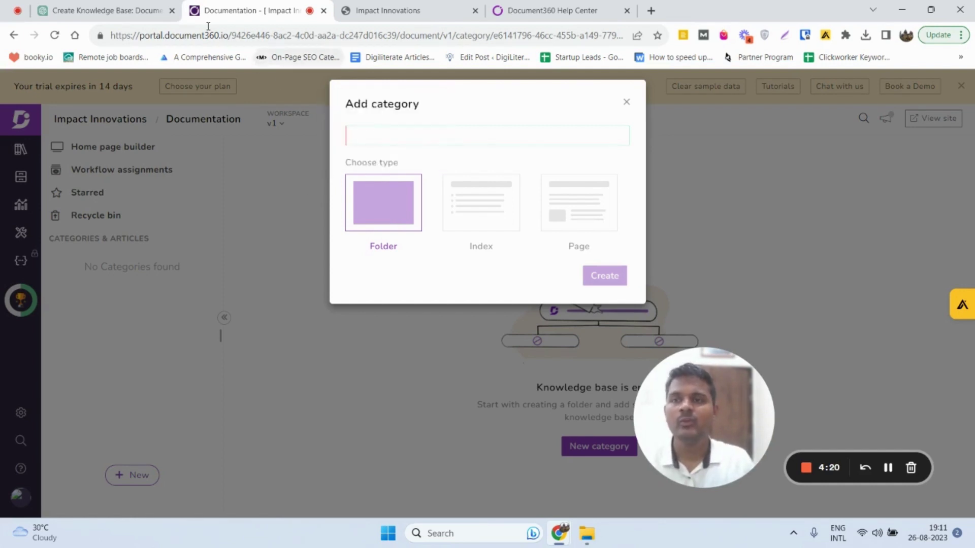
{"action": "left_click", "coordinate": [134, 8]}
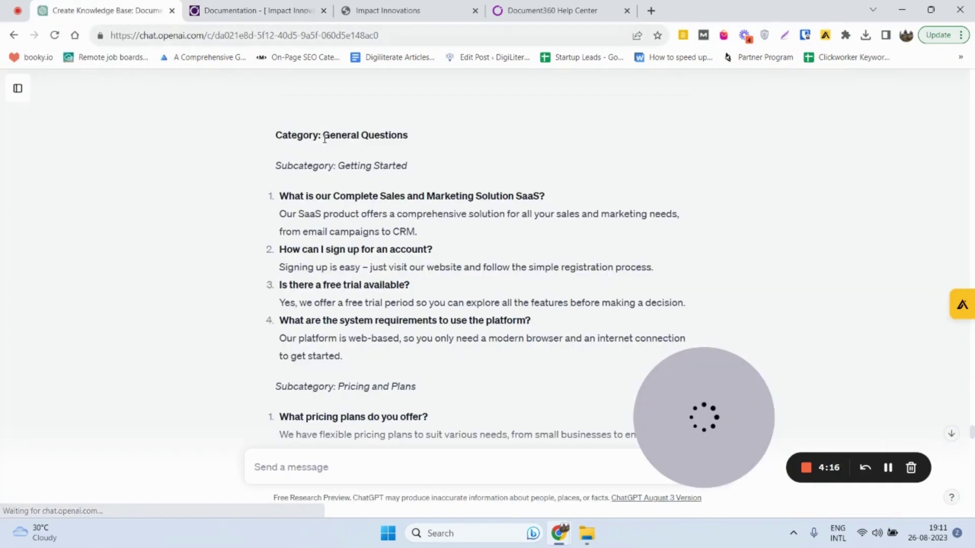
{"action": "left_click_drag", "start_coordinate": [323, 135], "coordinate": [432, 134]}
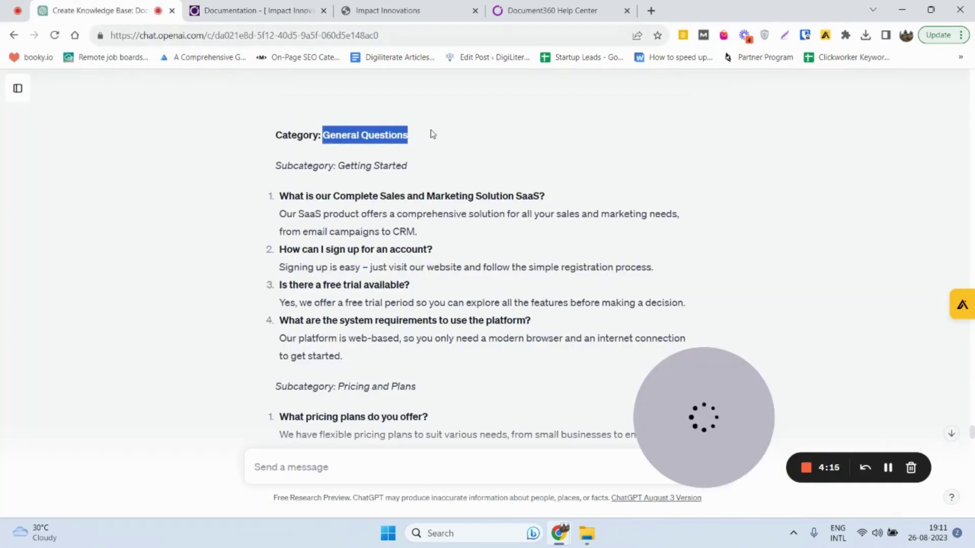
{"action": "left_click", "coordinate": [290, 8]}
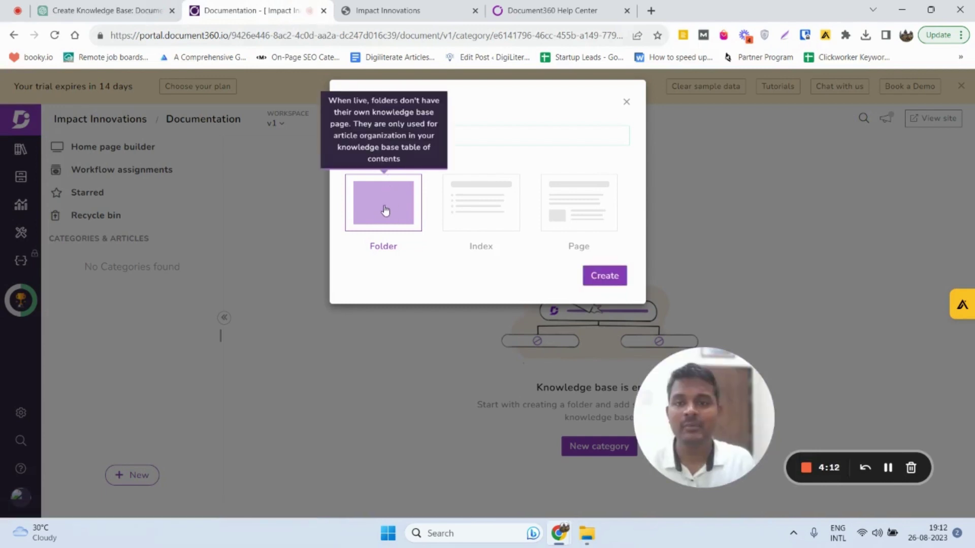
{"action": "left_click", "coordinate": [589, 275]}
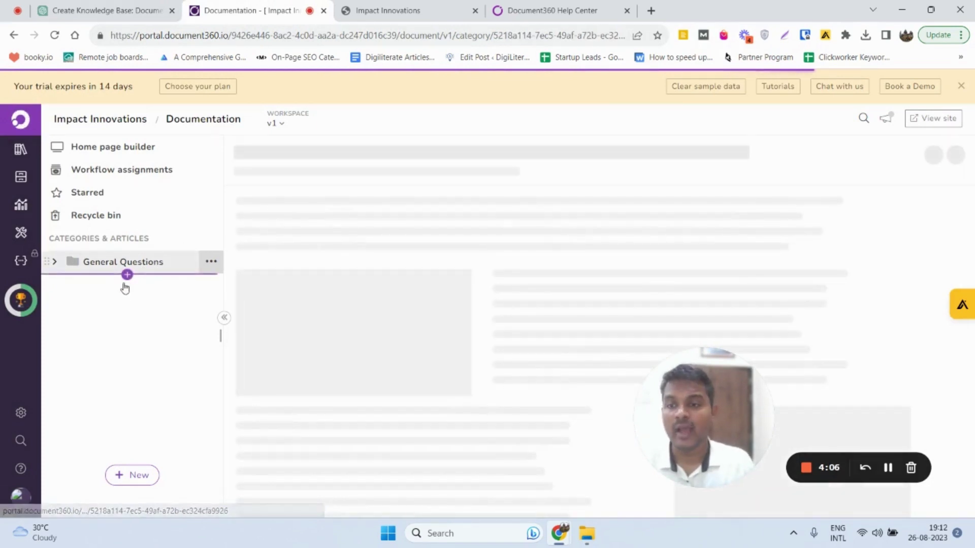
Examine the General Questions category's options and the Getting Started questions and answers in the ChatGPT conversation.
{"action": "left_click", "coordinate": [127, 275]}
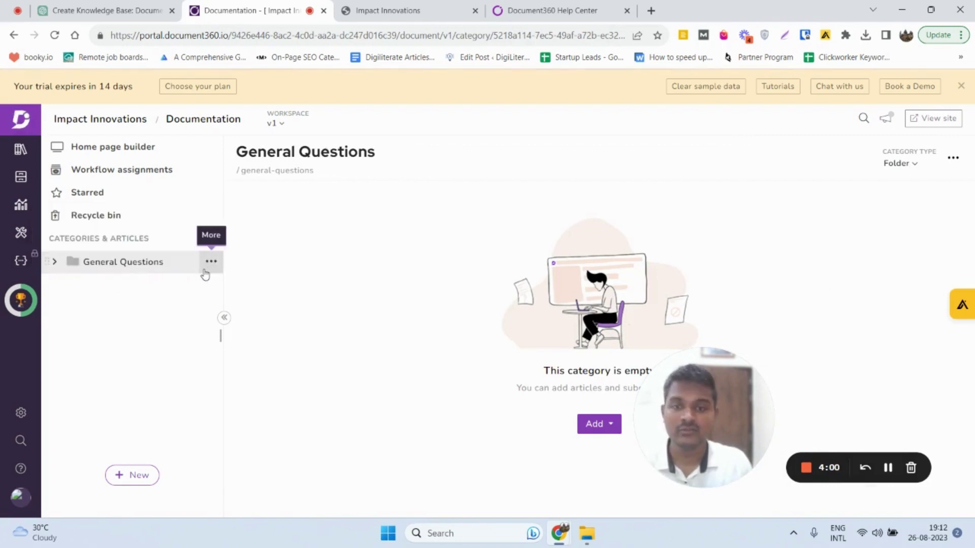
{"action": "left_click", "coordinate": [211, 262]}
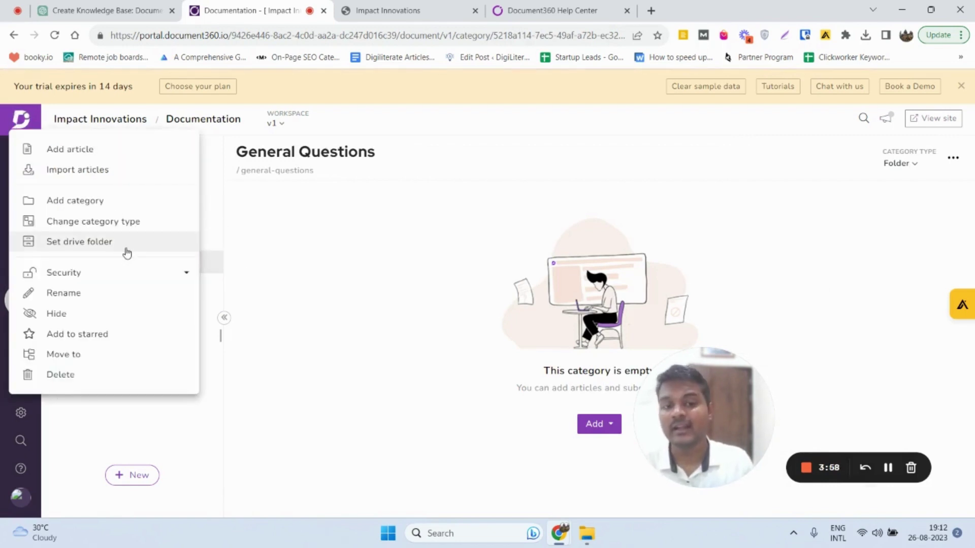
{"action": "left_click", "coordinate": [98, 10]}
{"action": "scroll", "coordinate": [351, 226], "scroll_direction": "down", "scroll_amount": 2}
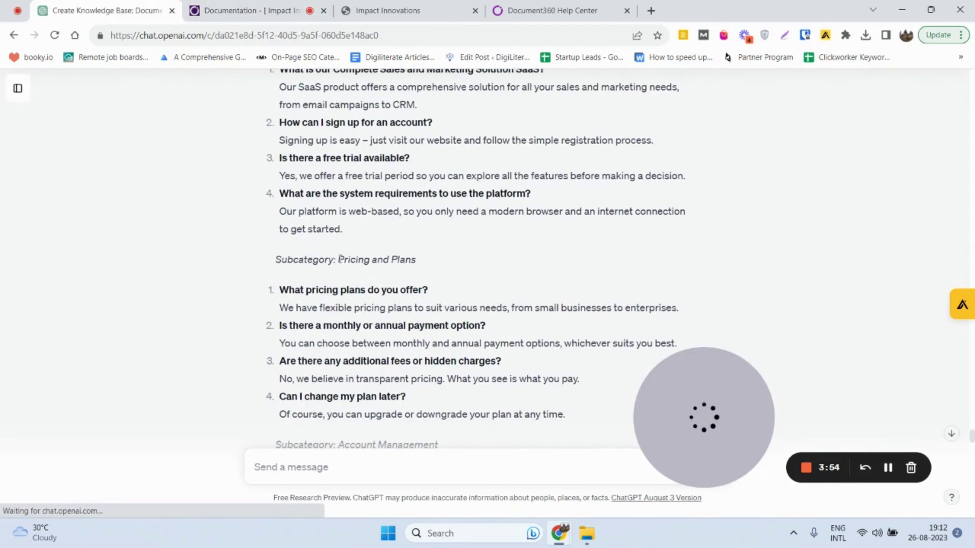
{"action": "scroll", "coordinate": [335, 206], "scroll_direction": "up", "scroll_amount": 2}
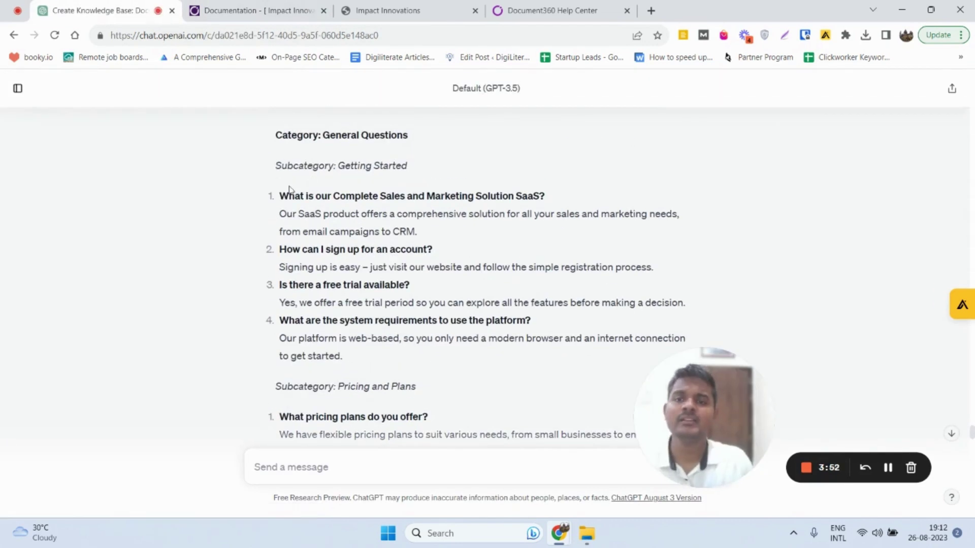
{"action": "left_click_drag", "start_coordinate": [281, 197], "coordinate": [542, 205]}
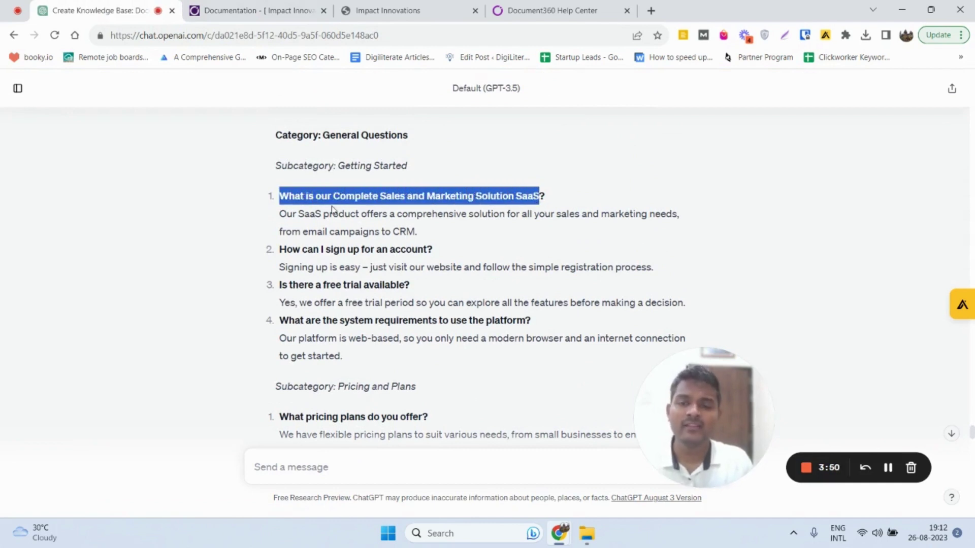
{"action": "left_click_drag", "start_coordinate": [280, 195], "coordinate": [572, 201]}
{"action": "scroll", "coordinate": [432, 216], "scroll_direction": "down", "scroll_amount": 1}
{"action": "scroll", "coordinate": [424, 216], "scroll_direction": "down", "scroll_amount": 2}
{"action": "left_click_drag", "start_coordinate": [282, 188], "coordinate": [424, 205]}
{"action": "scroll", "coordinate": [341, 246], "scroll_direction": "up", "scroll_amount": 1}
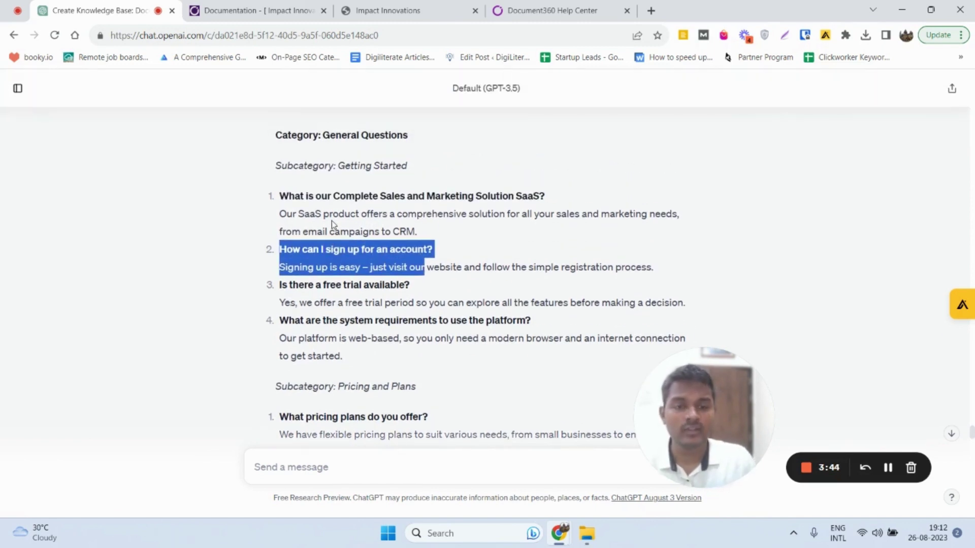
Return to Document360 and create a new article named Questions Related to Onboarding in the General Questions category.
{"action": "left_click", "coordinate": [297, 6]}
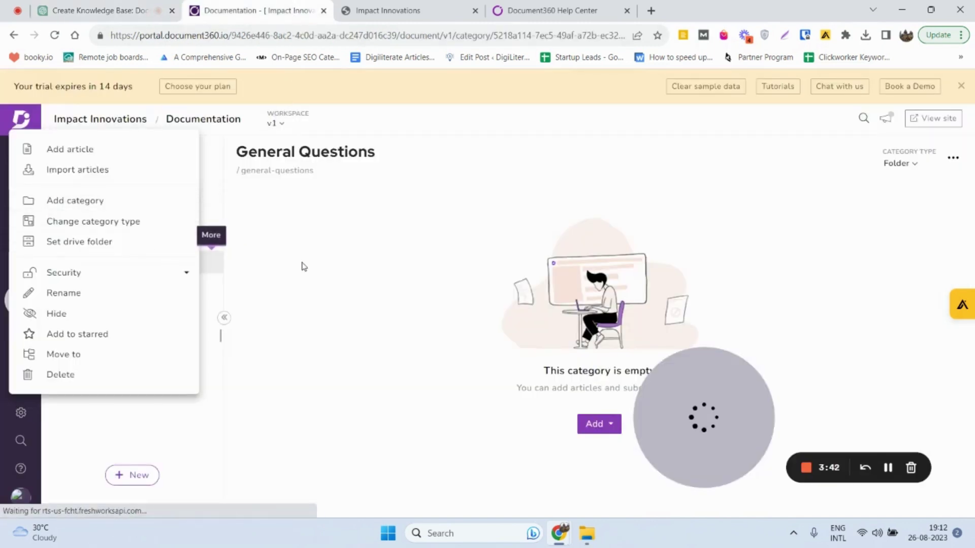
{"action": "left_click", "coordinate": [329, 317]}
{"action": "mouse_move", "coordinate": [127, 276]}
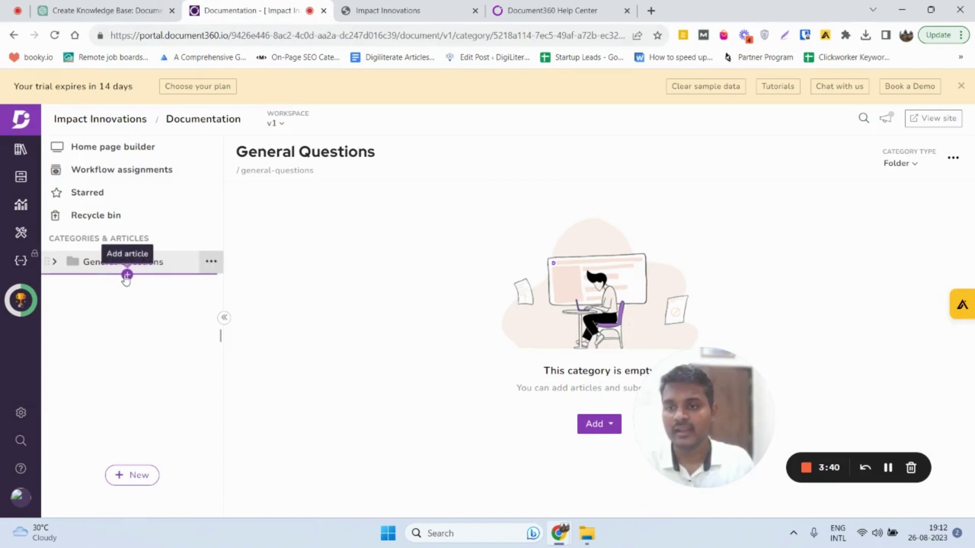
{"action": "left_click", "coordinate": [127, 275]}
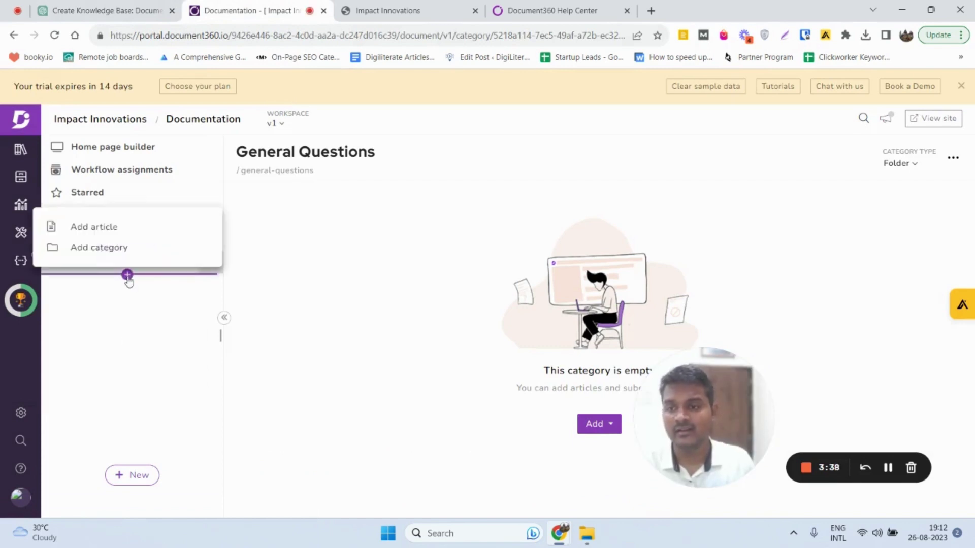
{"action": "left_click", "coordinate": [101, 231]}
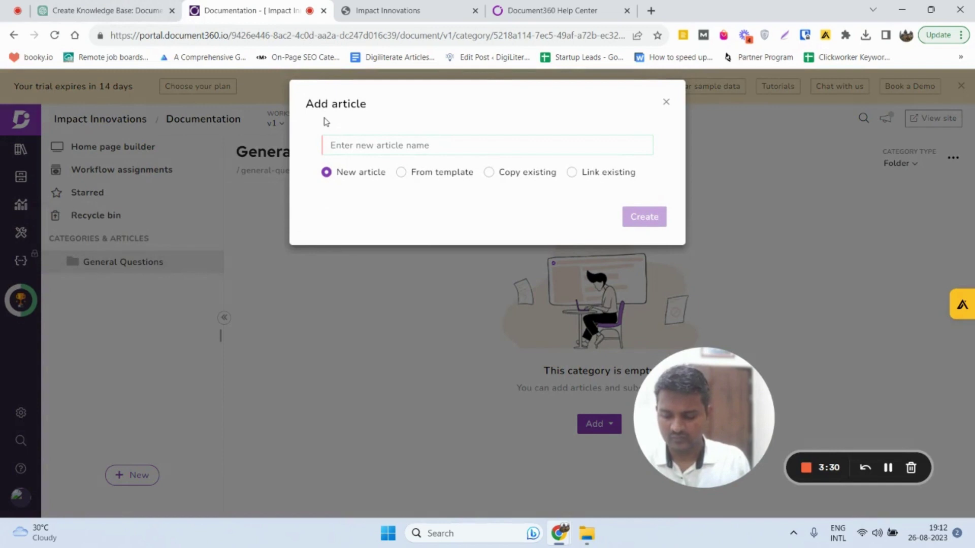
{"action": "type", "text": "Questions Related to Onboarding"}
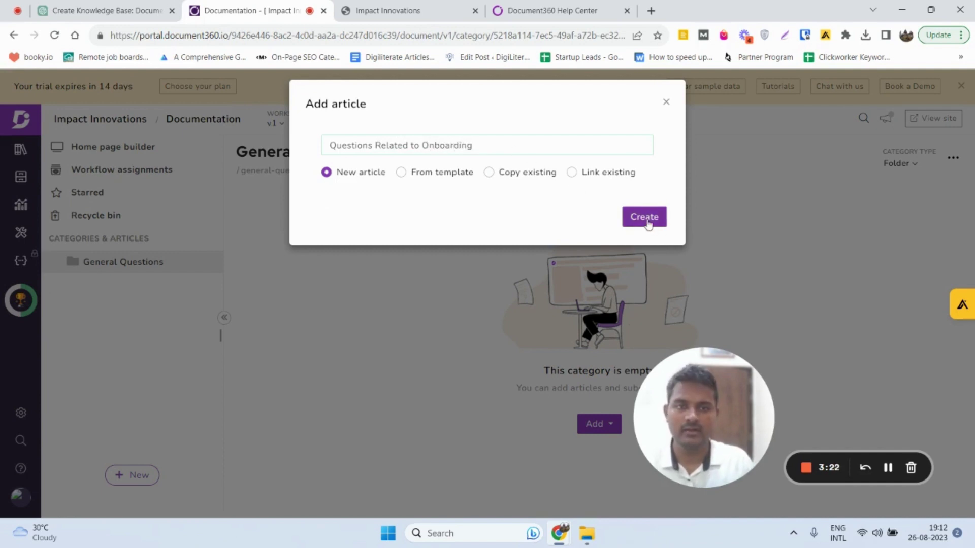
{"action": "left_click", "coordinate": [644, 218]}
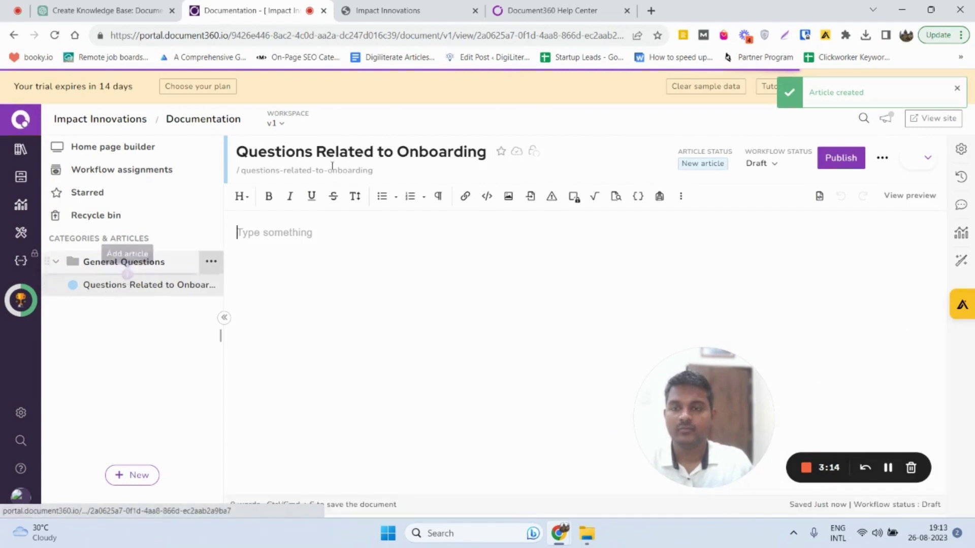
Copy the four Getting Started questions and answers from ChatGPT into the body of the Questions Related to Onboarding article.
{"action": "left_click", "coordinate": [120, 14]}
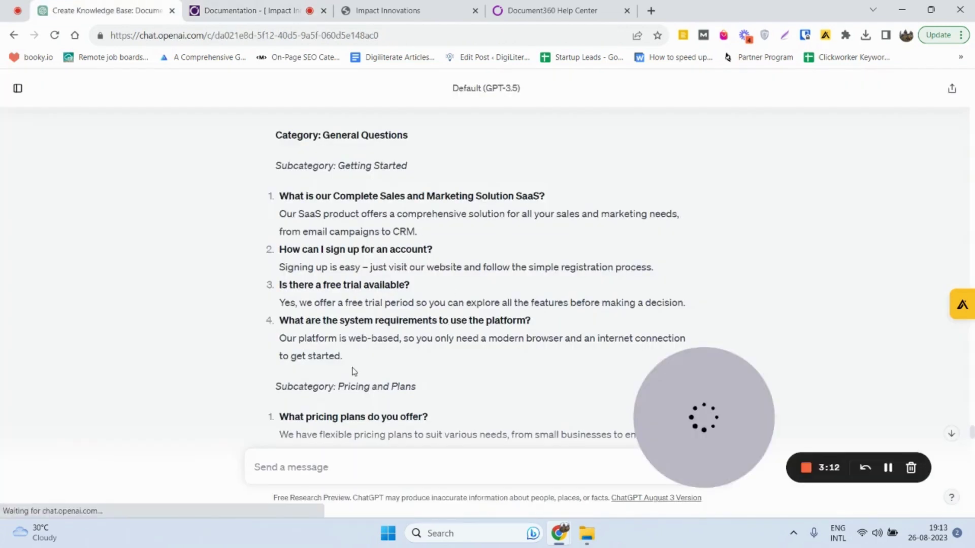
{"action": "left_click_drag", "start_coordinate": [280, 196], "coordinate": [343, 357]}
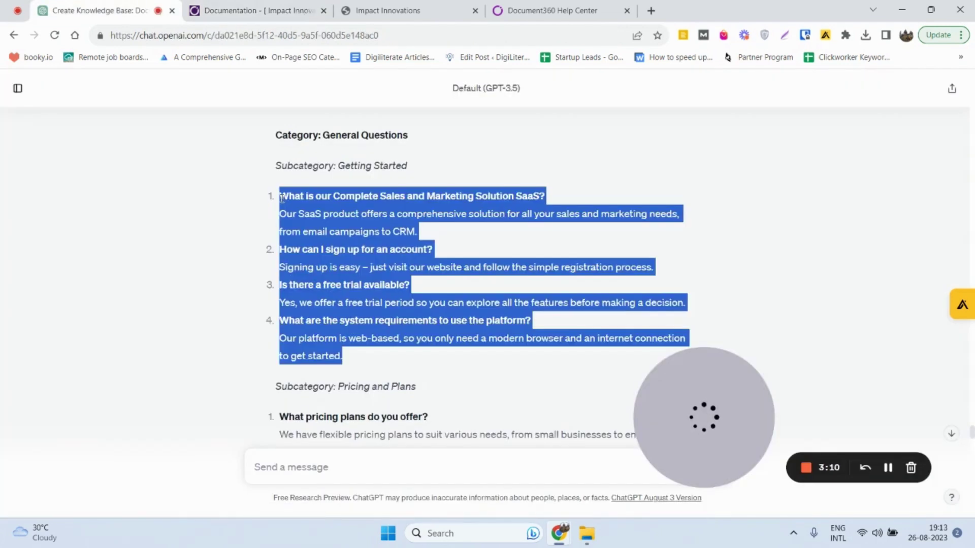
{"action": "left_click", "coordinate": [244, 11]}
{"action": "key", "text": "ctrl+v"}
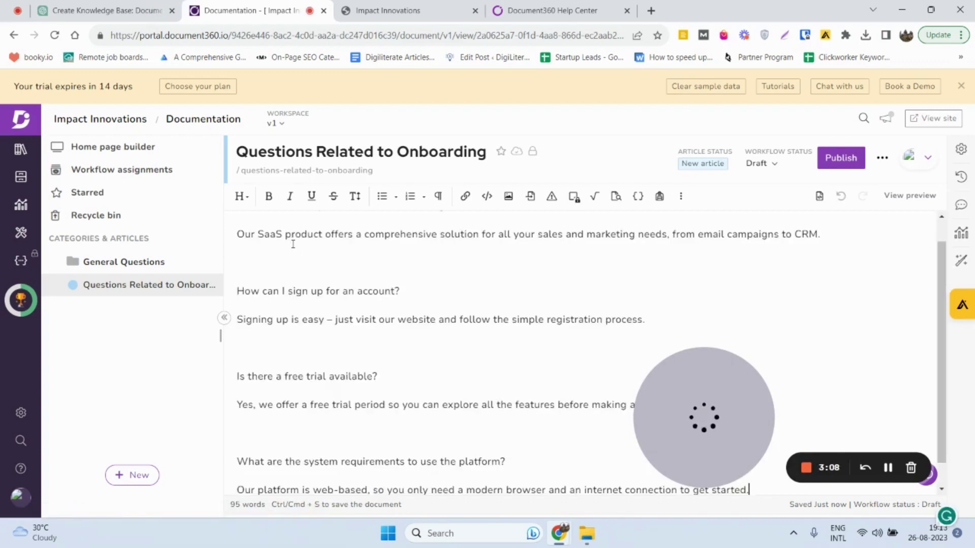
Remove the blank lines between the pasted question-and-answer pairs in the article.
{"action": "left_click", "coordinate": [244, 256]}
{"action": "key", "text": "BackSpace"}
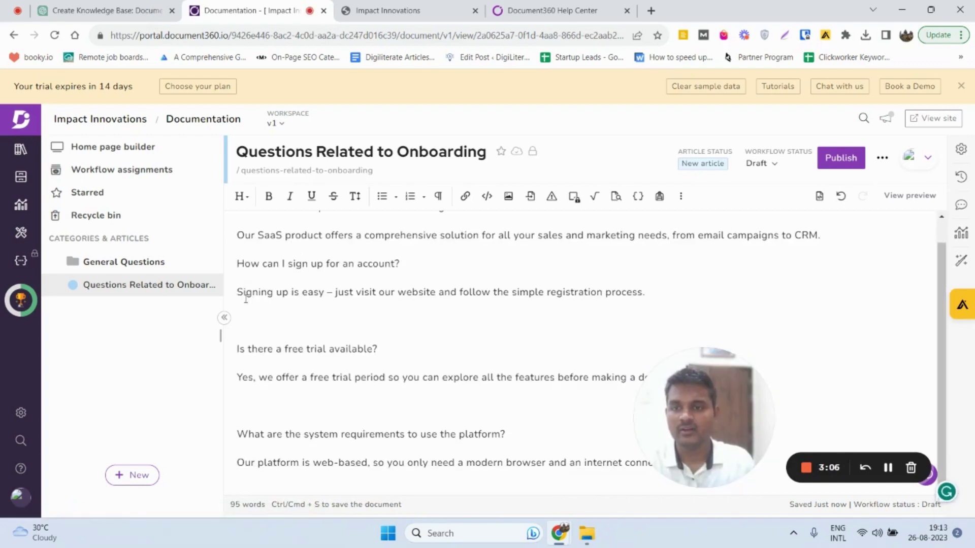
{"action": "key", "text": "BackSpace"}
{"action": "left_click", "coordinate": [252, 401]}
{"action": "key", "text": "BackSpace"}
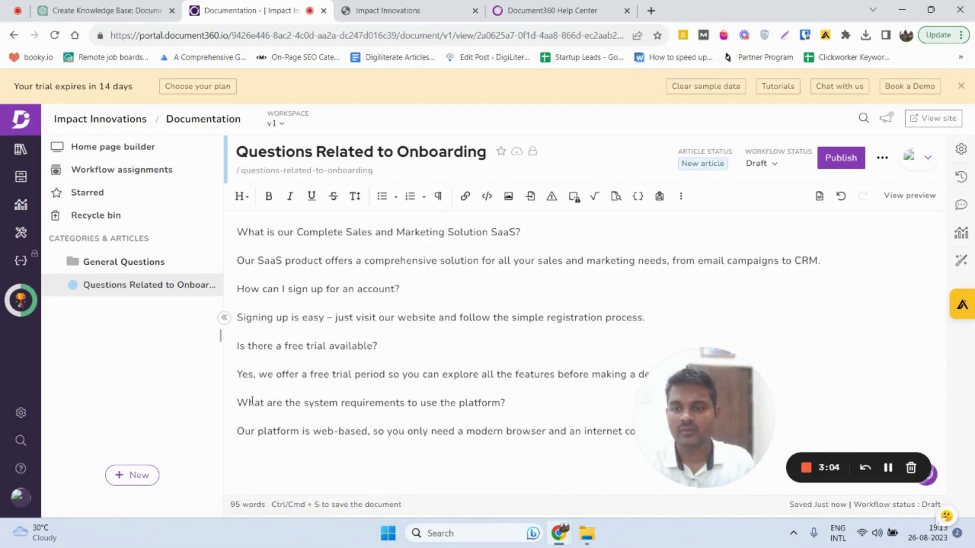
Prefix the question about the Complete Sales and Marketing Solution SaaS with "1)" and format that line as a heading.
{"action": "type", "text": "1)"}
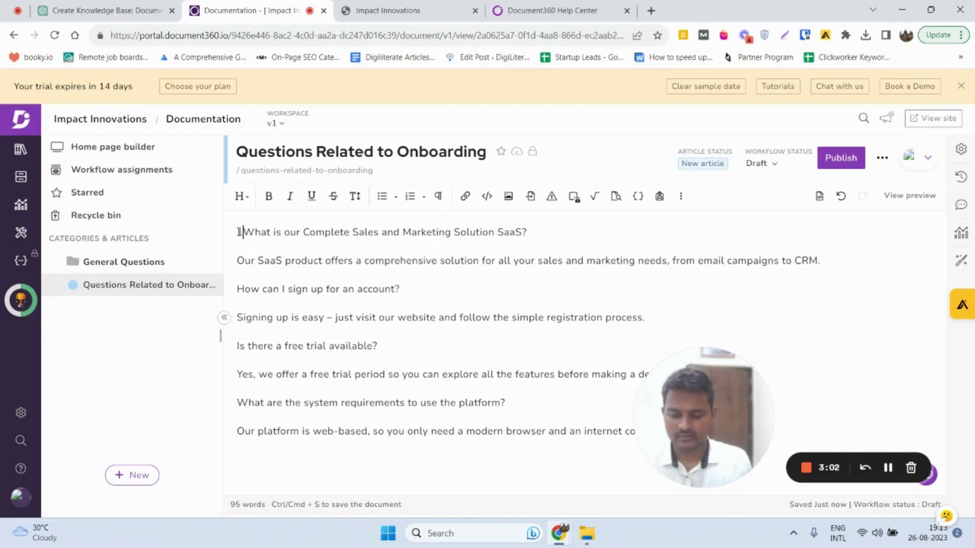
{"action": "key", "text": "shift+End"}
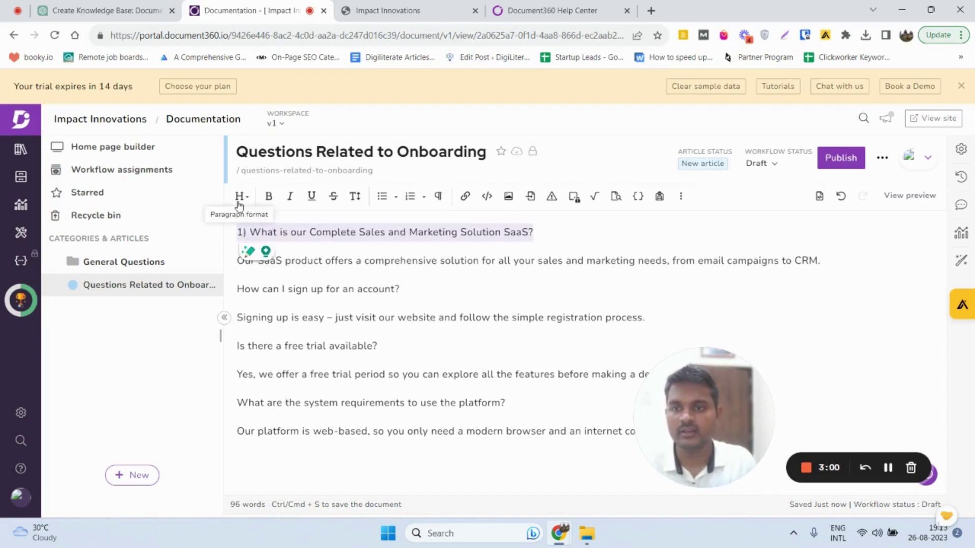
{"action": "left_click", "coordinate": [240, 196]}
{"action": "left_click", "coordinate": [266, 240]}
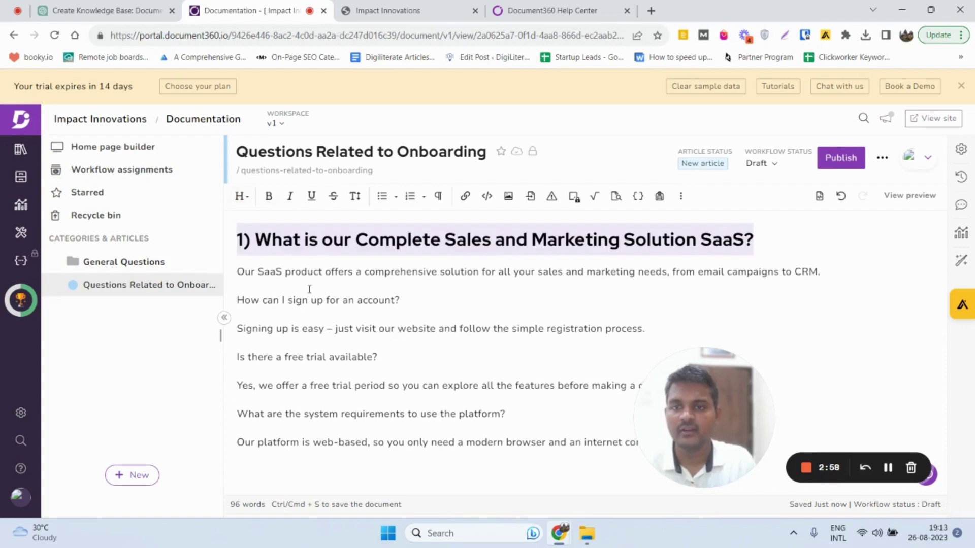
Prefix the question about signing up for an account with "2)" and format that line as a heading.
{"action": "left_click", "coordinate": [235, 301]}
{"action": "type", "text": "2)"}
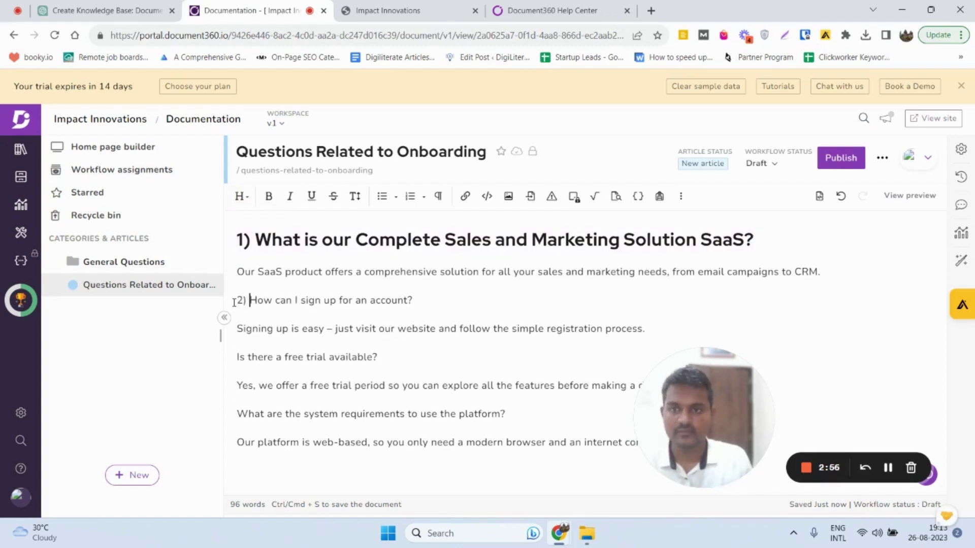
{"action": "triple_click", "coordinate": [276, 302]}
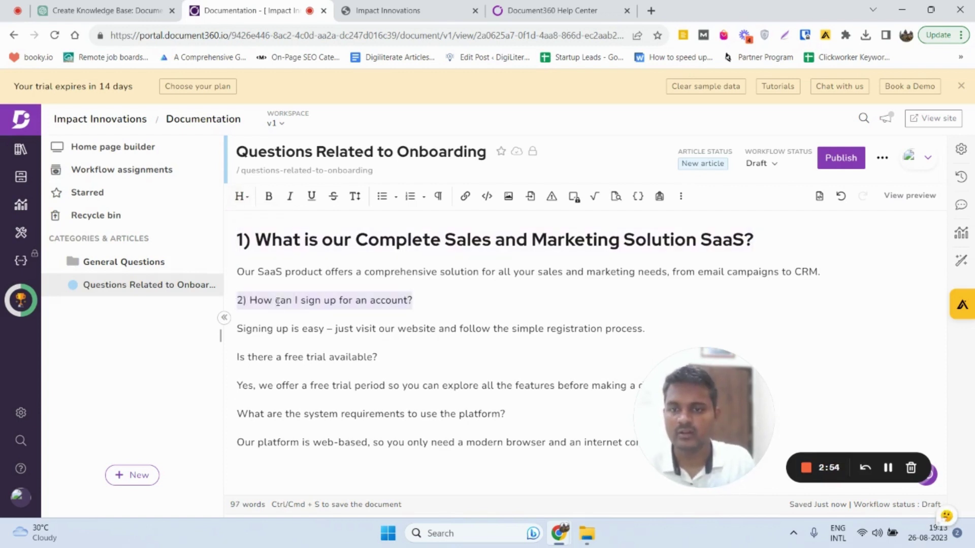
{"action": "left_click", "coordinate": [240, 196]}
{"action": "left_click", "coordinate": [257, 240]}
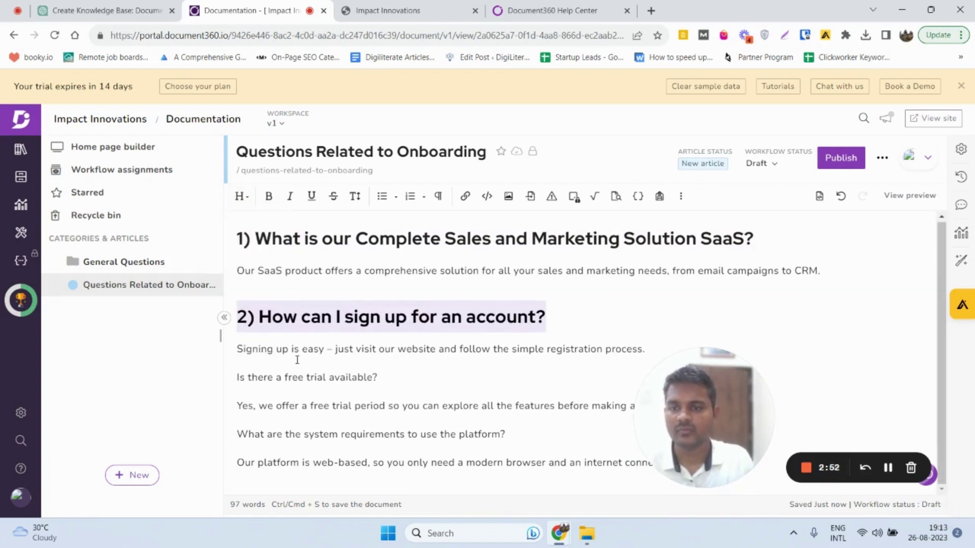
Delete the free trial and system requirements questions with their answers, and publish the Questions Related to Onboarding article.
{"action": "left_click_drag", "start_coordinate": [236, 377], "coordinate": [689, 512]}
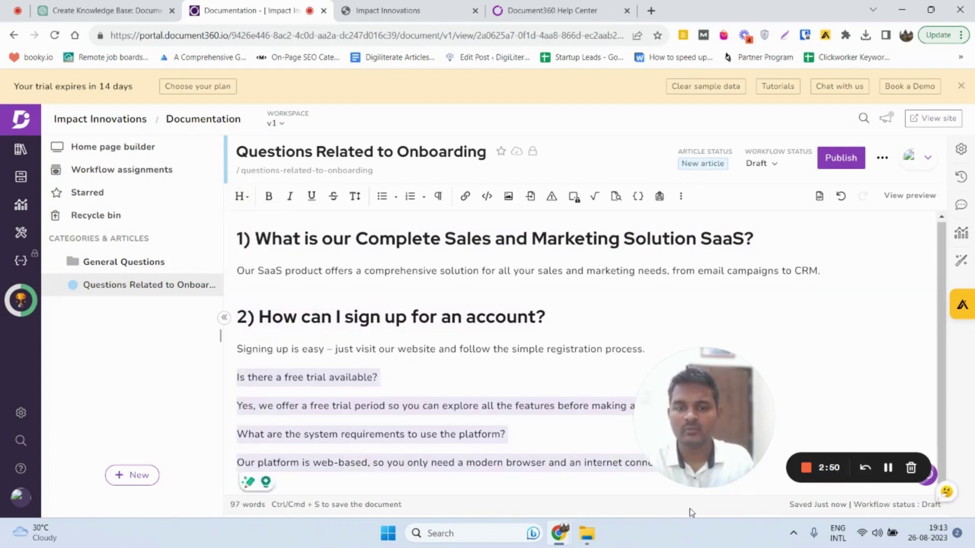
{"action": "key", "text": "BackSpace"}
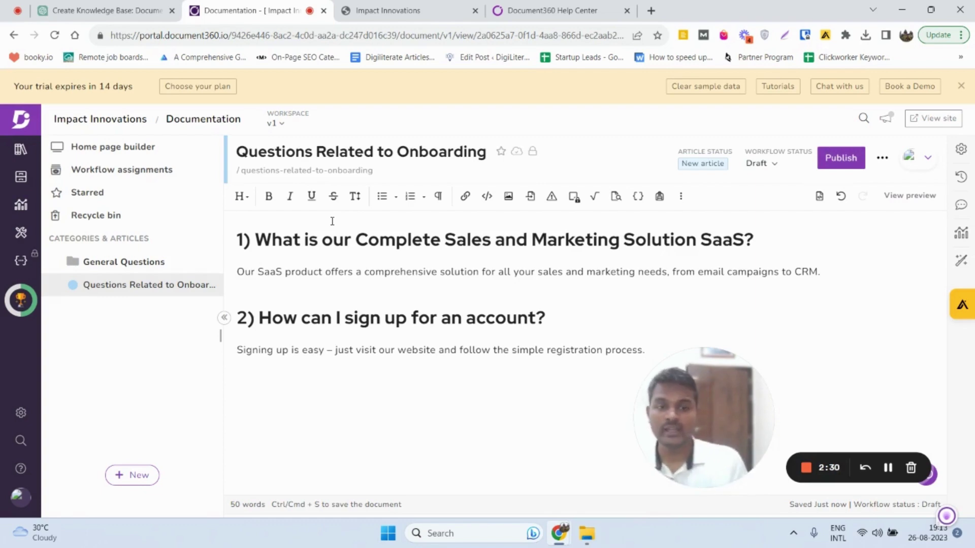
{"action": "left_click", "coordinate": [854, 168]}
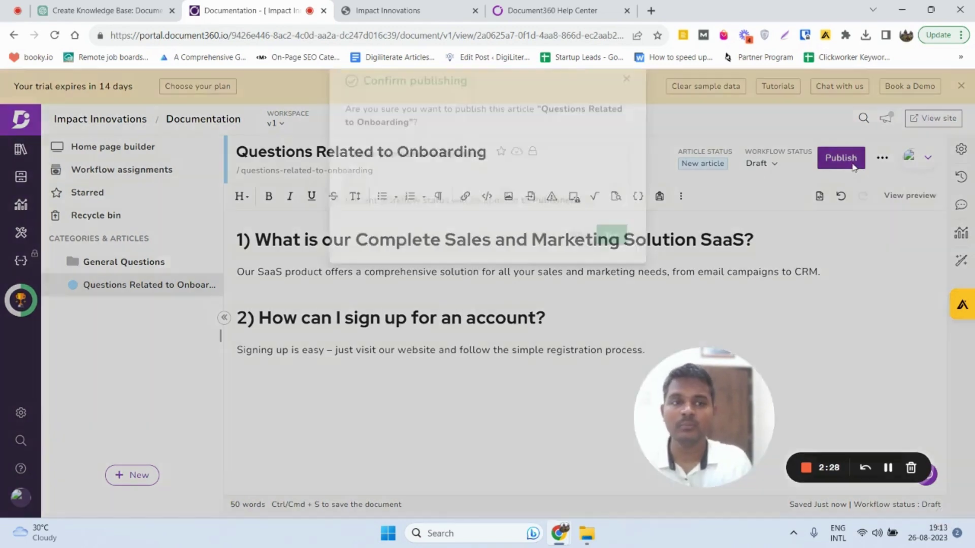
{"action": "left_click", "coordinate": [610, 260]}
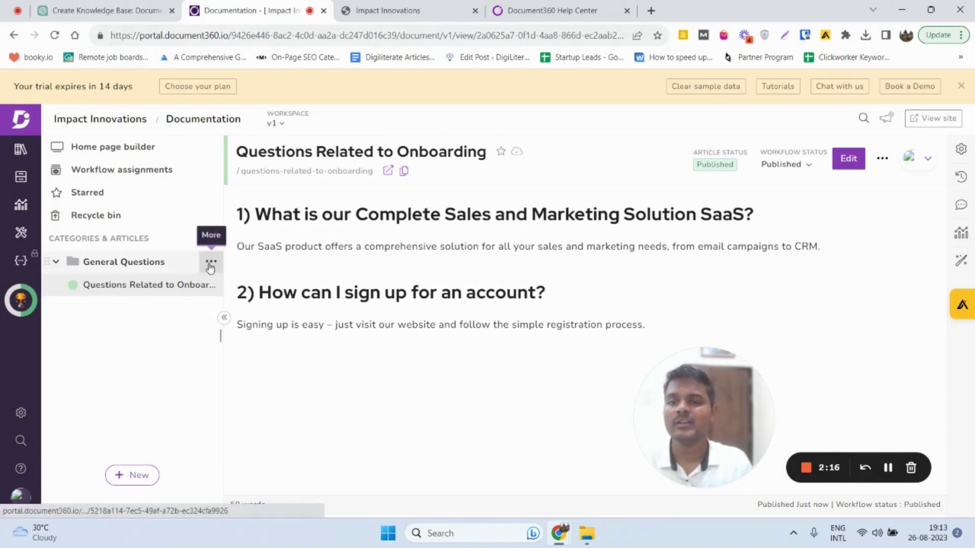
Create a new Index-type category named Pricing and Plans, copying the name from the subcategory in ChatGPT.
{"action": "left_click", "coordinate": [145, 478]}
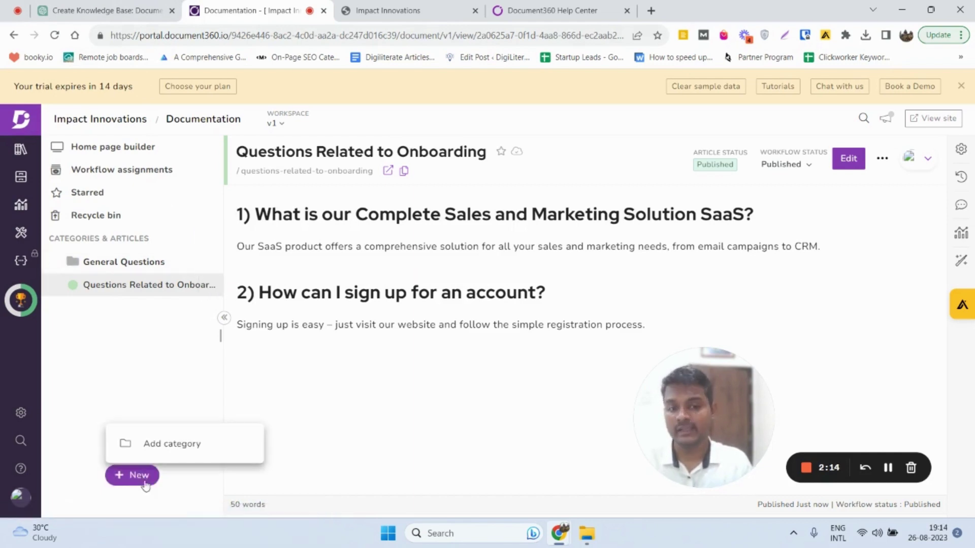
{"action": "left_click", "coordinate": [169, 449]}
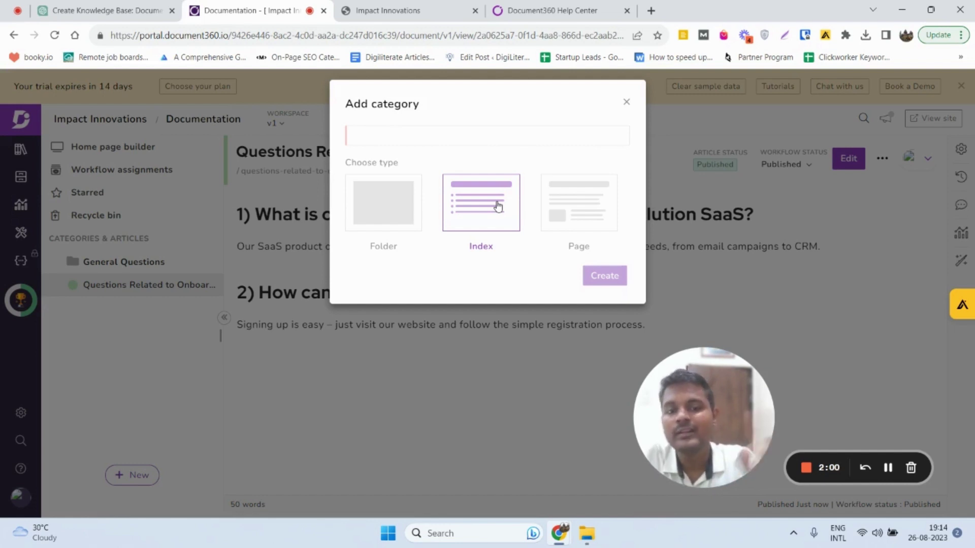
{"action": "left_click", "coordinate": [176, 7]}
{"action": "scroll", "coordinate": [413, 254], "scroll_direction": "down", "scroll_amount": 1}
{"action": "scroll", "coordinate": [414, 254], "scroll_direction": "down", "scroll_amount": 3}
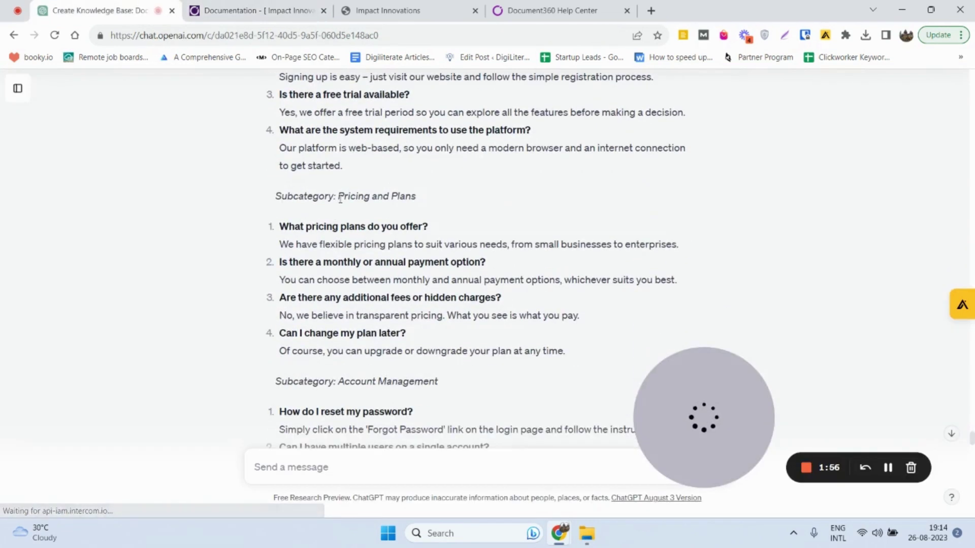
{"action": "left_click_drag", "start_coordinate": [335, 200], "coordinate": [450, 197]}
{"action": "key", "text": "ctrl+c"}
{"action": "left_click", "coordinate": [303, 7]}
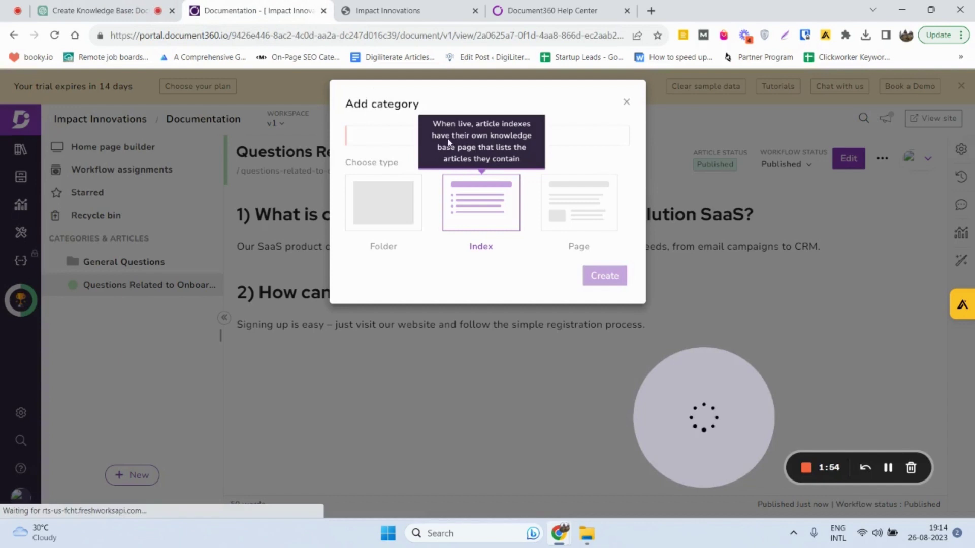
{"action": "key", "text": "ctrl+v"}
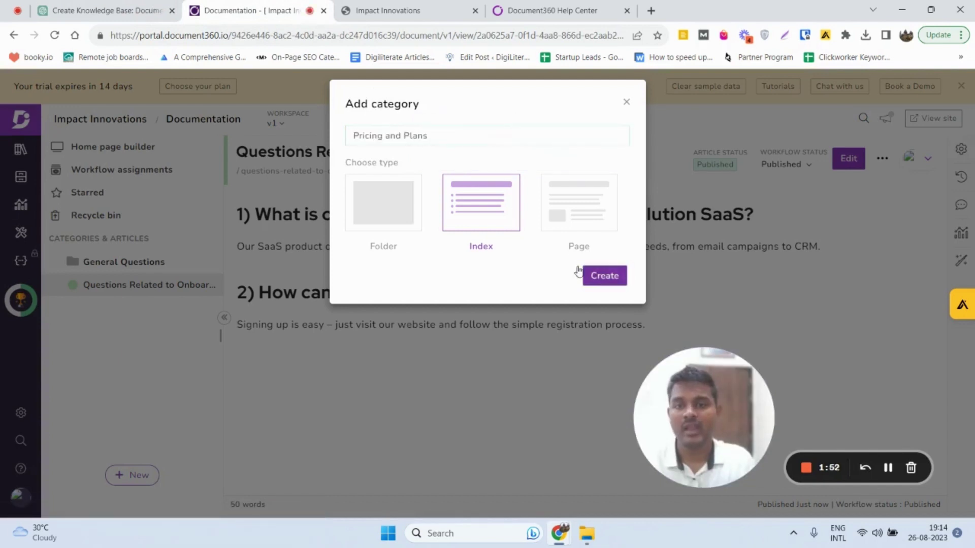
{"action": "left_click", "coordinate": [605, 277]}
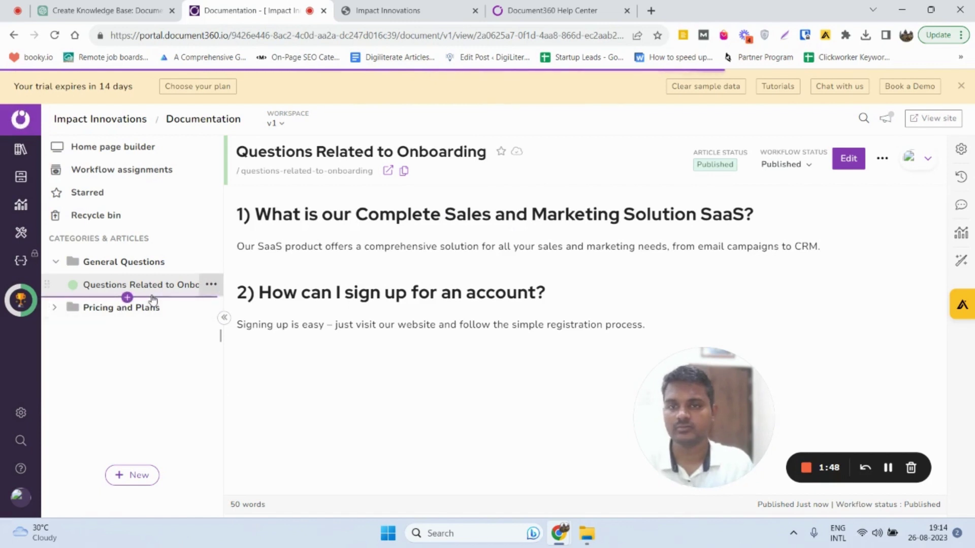
Create a new article in the Pricing and Plans category titled "What pricing plans do you offer?", copied from the ChatGPT question.
{"action": "left_click", "coordinate": [93, 307]}
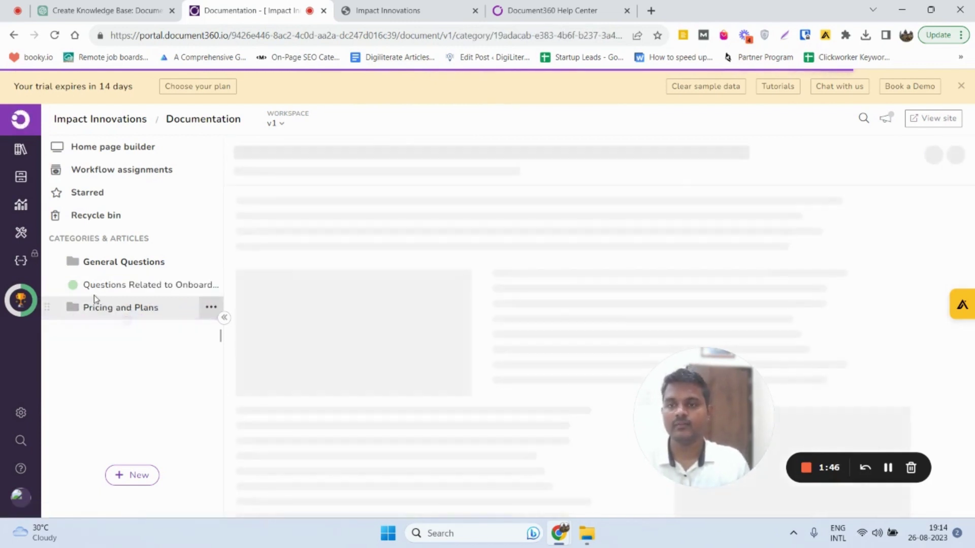
{"action": "left_click_drag", "start_coordinate": [759, 441], "coordinate": [899, 403]}
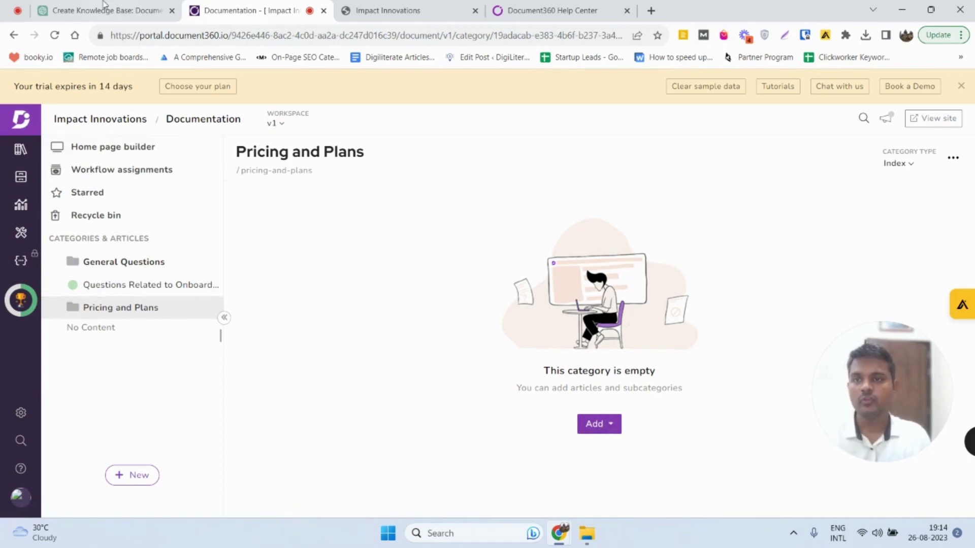
{"action": "left_click", "coordinate": [136, 9]}
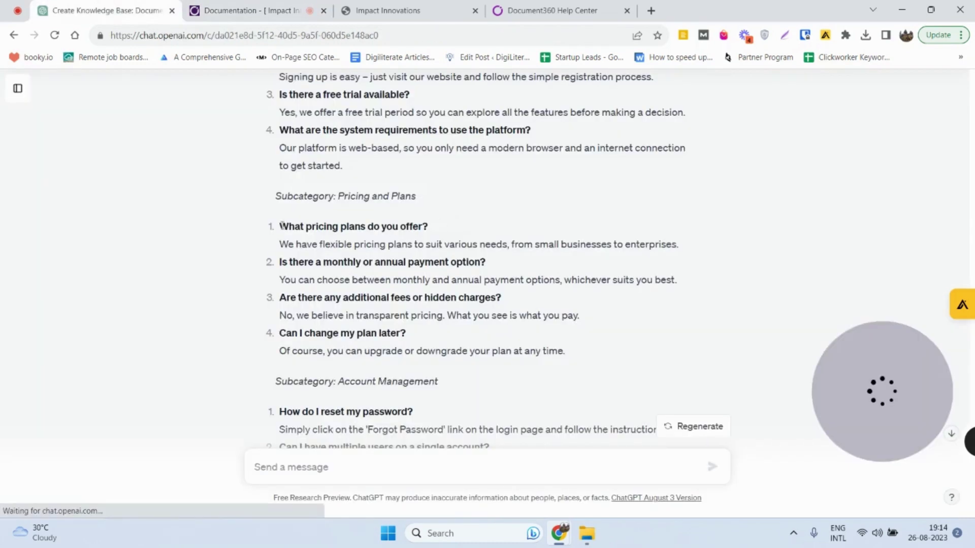
{"action": "left_click_drag", "start_coordinate": [281, 224], "coordinate": [402, 228]}
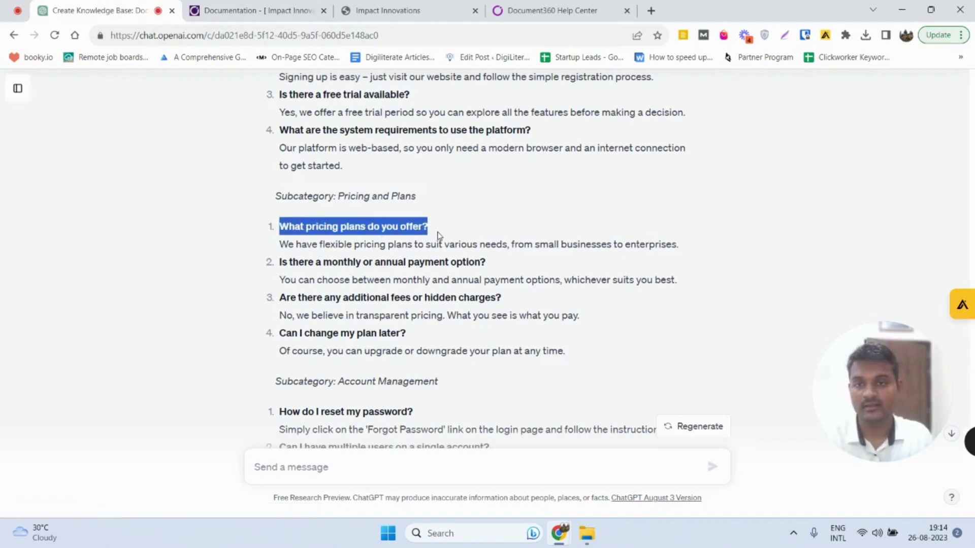
{"action": "left_click", "coordinate": [236, 6]}
{"action": "left_click", "coordinate": [598, 426]}
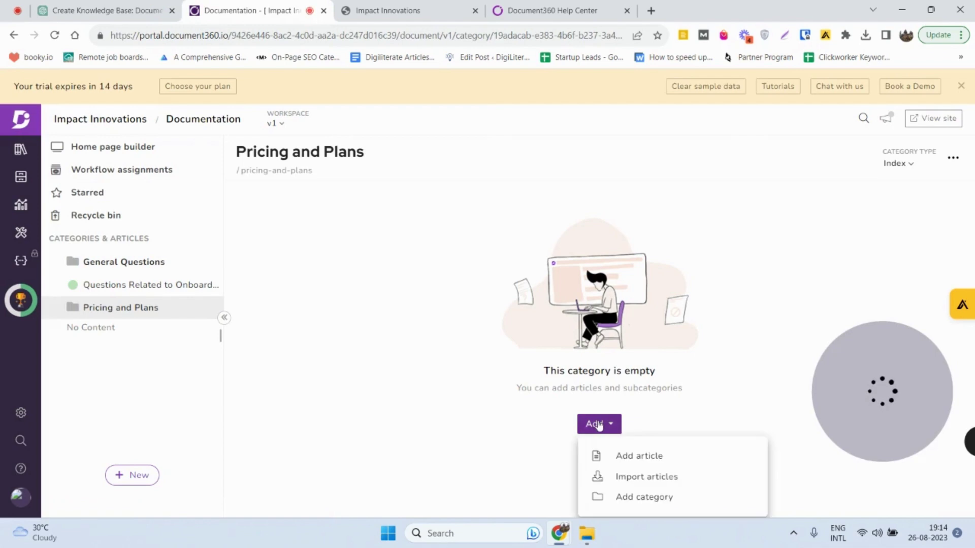
{"action": "left_click", "coordinate": [633, 459]}
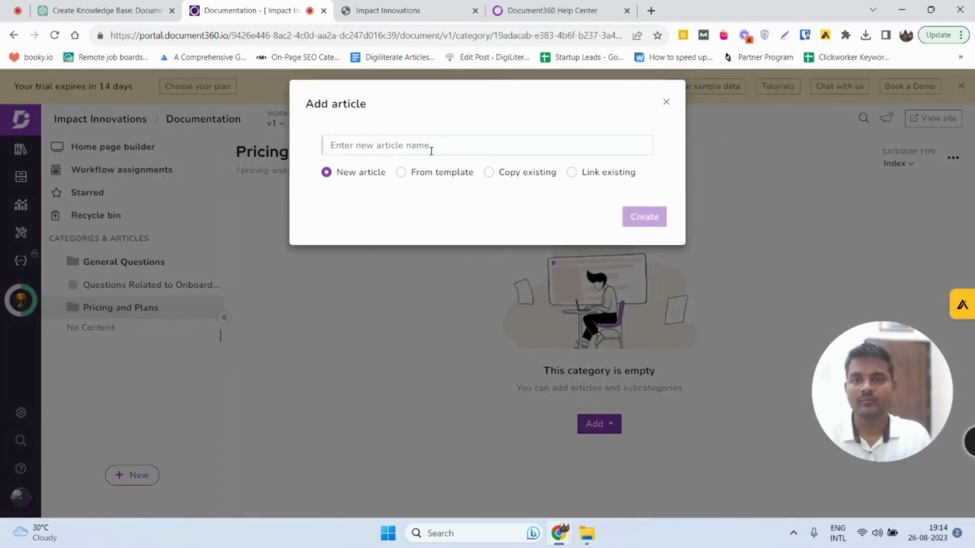
{"action": "type", "text": "What pricing plans do you offer?"}
{"action": "left_click", "coordinate": [644, 217]}
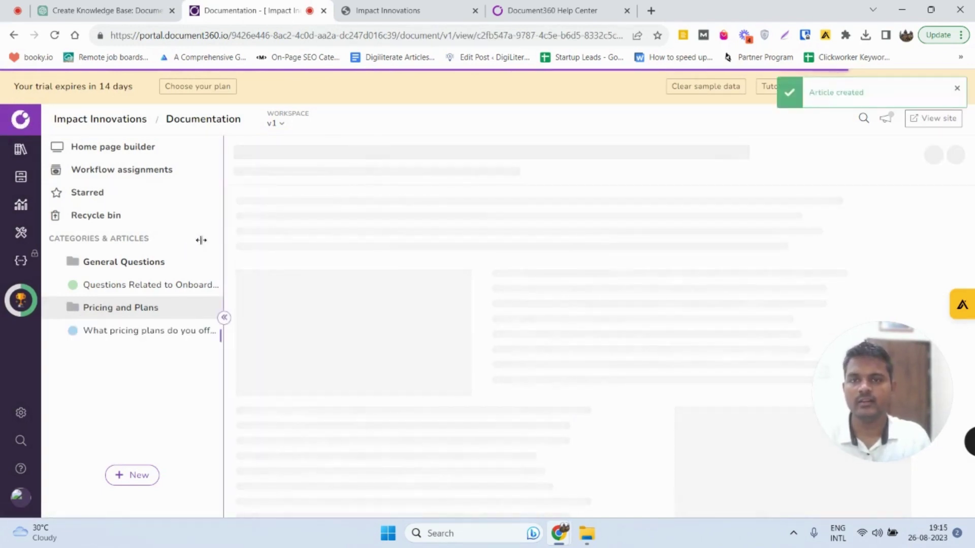
Copy ChatGPT's answer about flexible pricing plans for small businesses to enterprises into the article body as plain, unformatted text.
{"action": "left_click", "coordinate": [142, 8]}
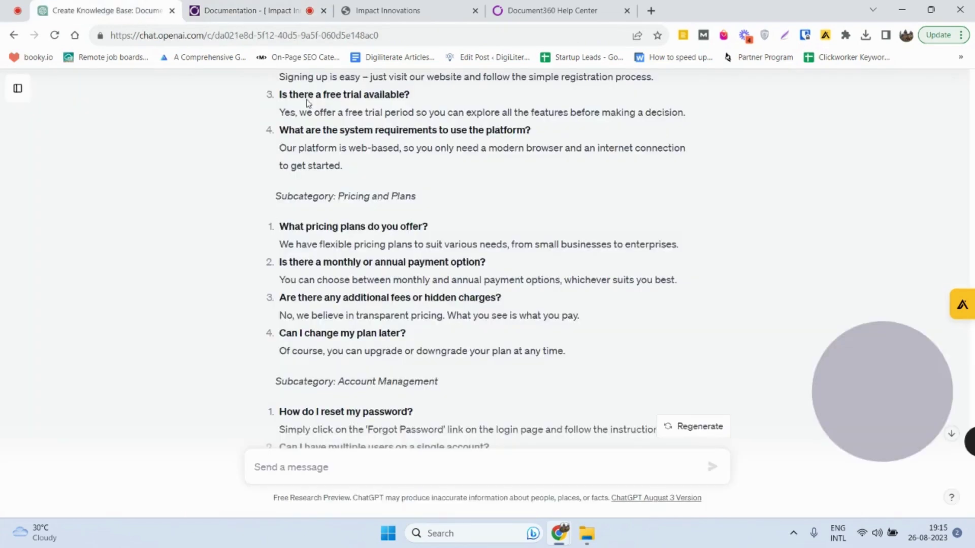
{"action": "scroll", "coordinate": [400, 262], "scroll_direction": "down", "scroll_amount": 15}
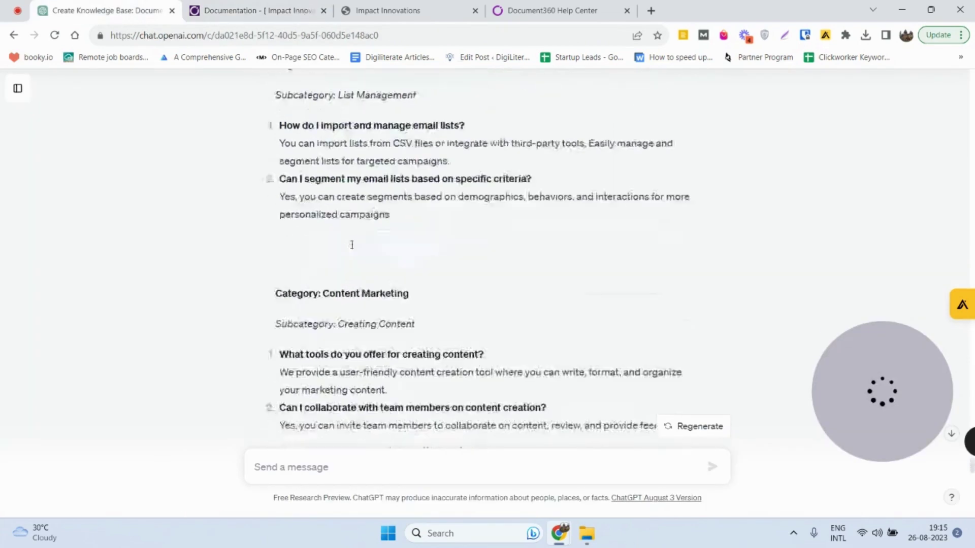
{"action": "scroll", "coordinate": [352, 248], "scroll_direction": "up", "scroll_amount": 2}
{"action": "scroll", "coordinate": [352, 247], "scroll_direction": "up", "scroll_amount": 15}
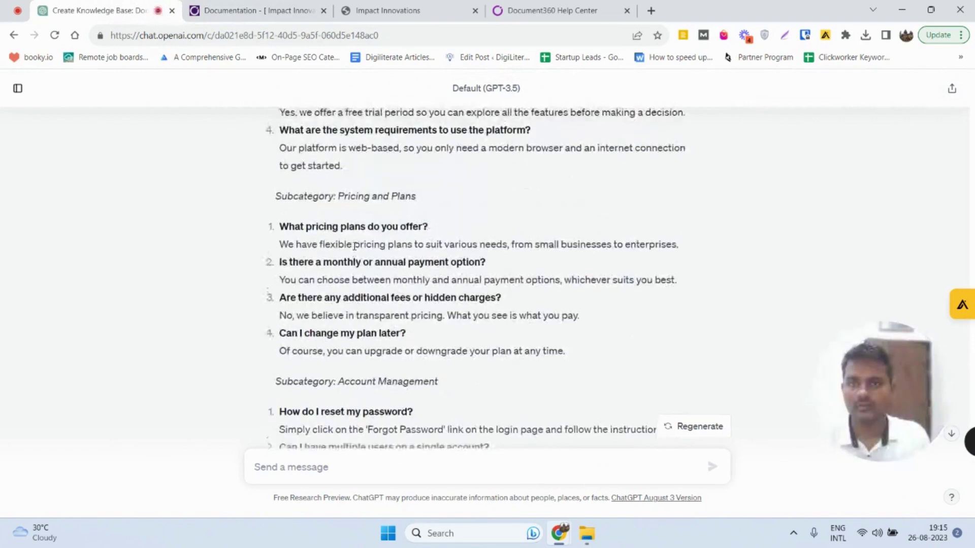
{"action": "left_click_drag", "start_coordinate": [281, 310], "coordinate": [671, 311]}
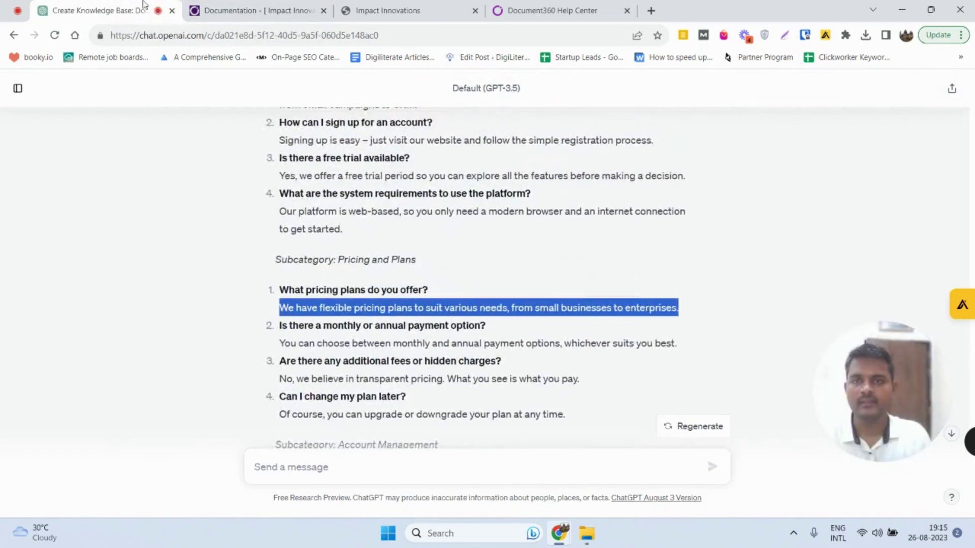
{"action": "left_click", "coordinate": [193, 8]}
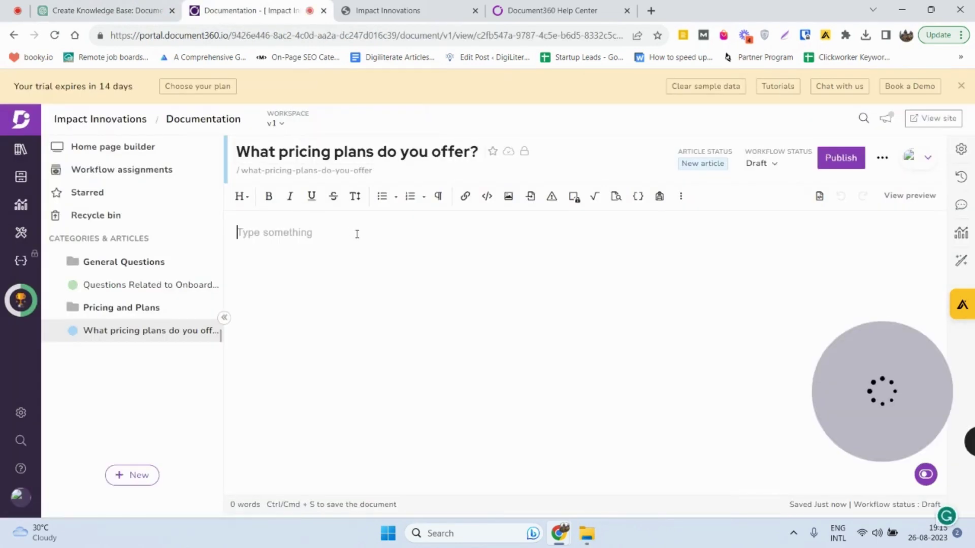
{"action": "type", "text": "We have flexible pricing plans to suit various needs, from small businesses to enterprises."}
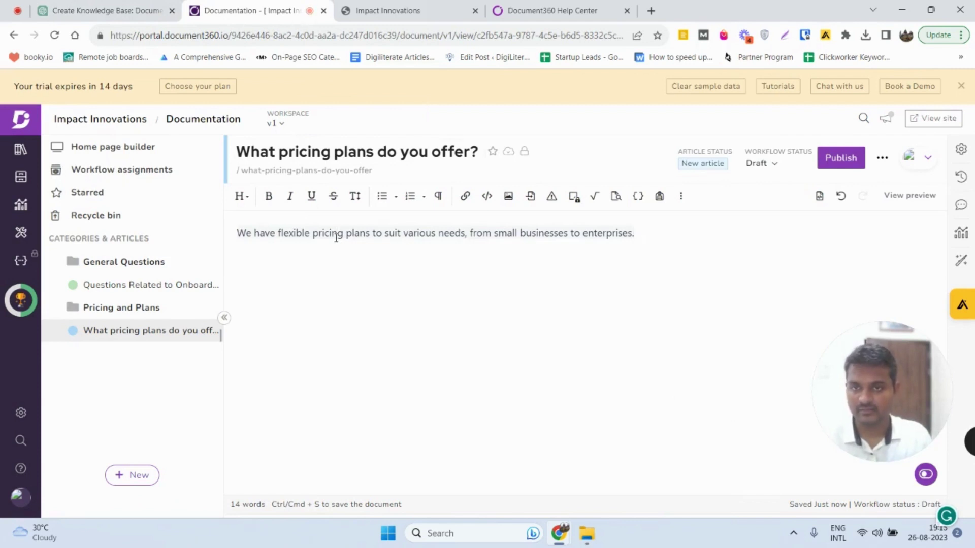
{"action": "key", "text": "ctrl+a"}
{"action": "key", "text": "BackSpace"}
{"action": "type", "text": "We have flexible pricing plans to suit various needs, from small businesses to enterprises."}
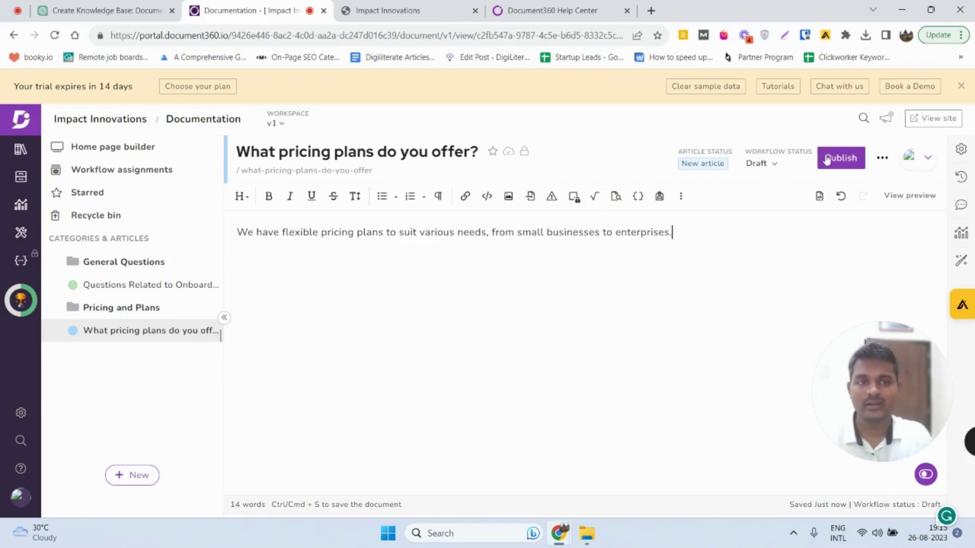
Publish the "What pricing plans do you offer?" article and return to the Pricing and Plans category.
{"action": "left_click", "coordinate": [827, 159]}
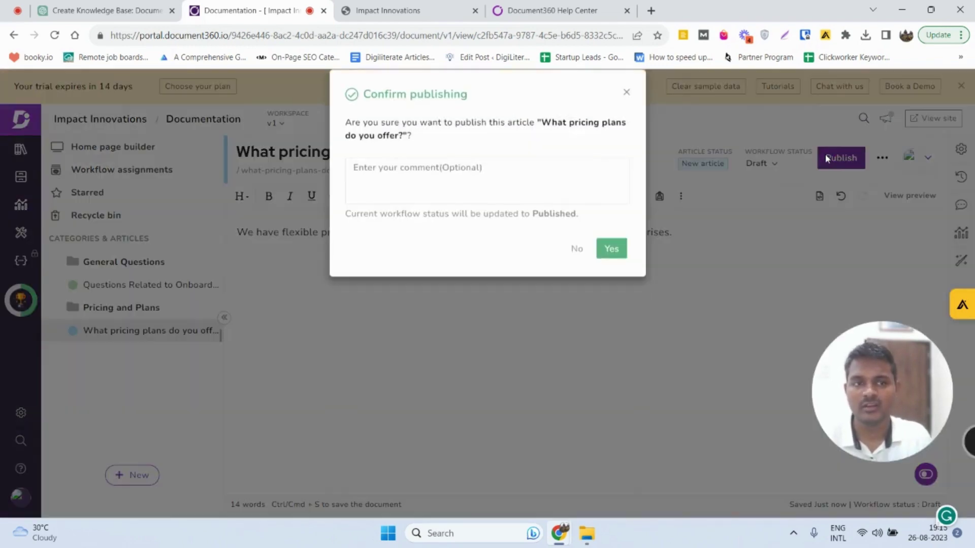
{"action": "left_click", "coordinate": [611, 261]}
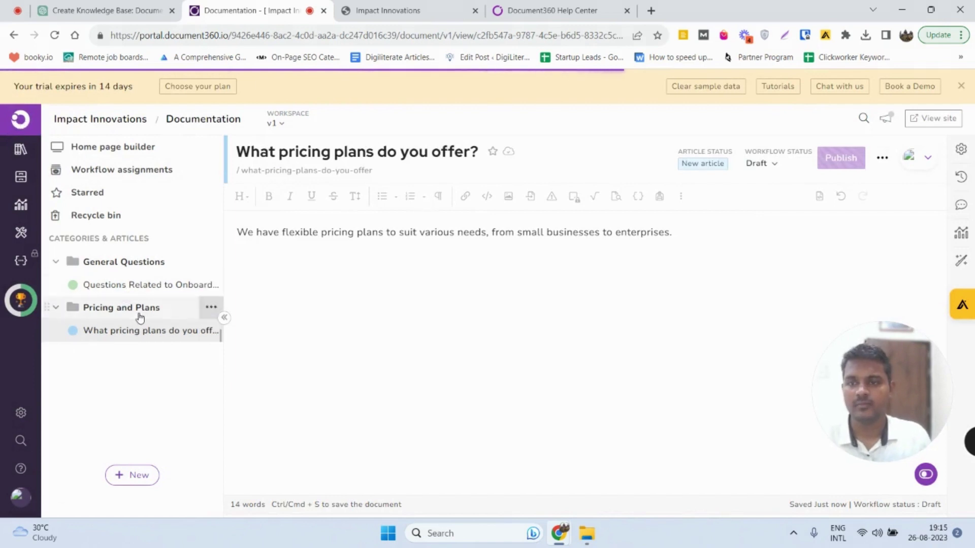
{"action": "left_click", "coordinate": [111, 310]}
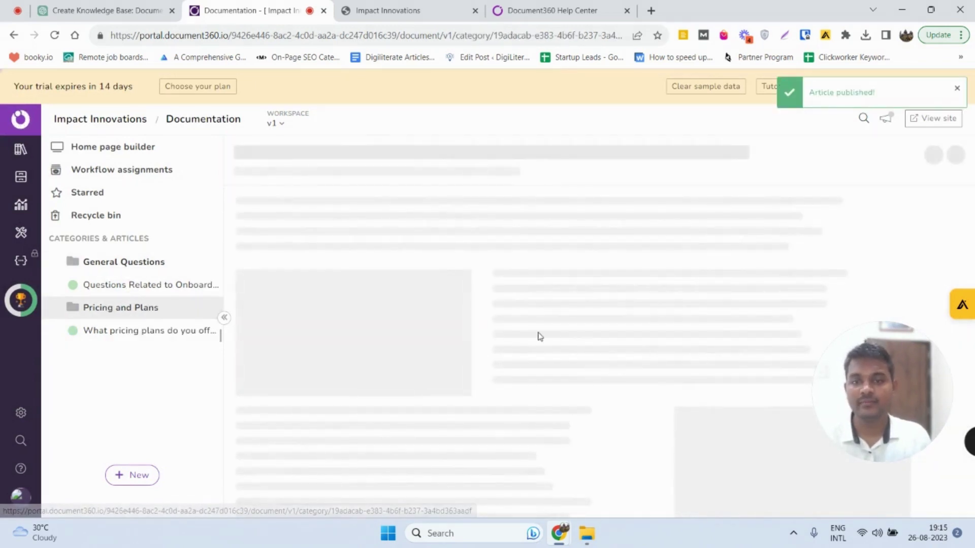
Create a new article in the Pricing and Plans category titled "Is there a monthly or annual payment option?", copied from the ChatGPT question.
{"action": "left_click", "coordinate": [169, 5]}
{"action": "scroll", "coordinate": [308, 285], "scroll_direction": "down", "scroll_amount": 1}
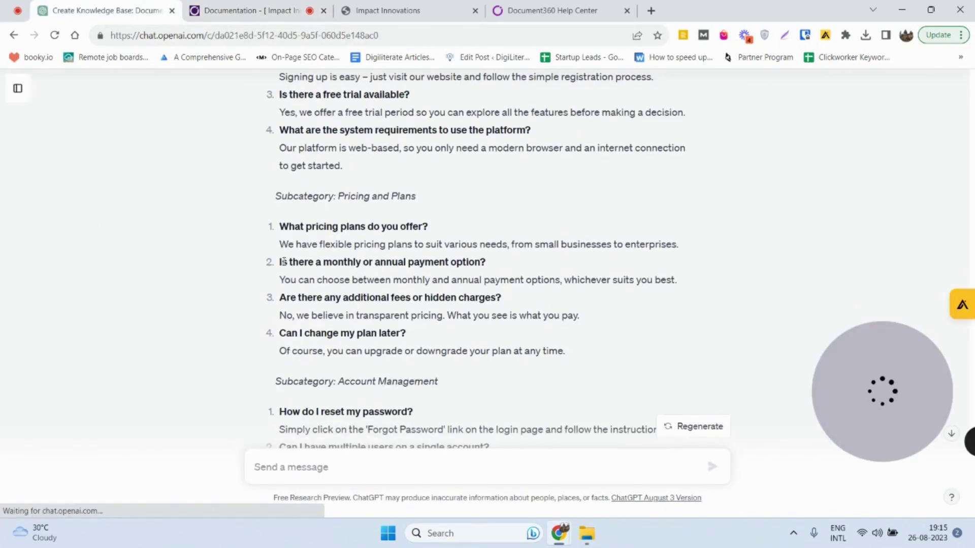
{"action": "left_click_drag", "start_coordinate": [280, 262], "coordinate": [544, 269]}
{"action": "key", "text": "ctrl+c"}
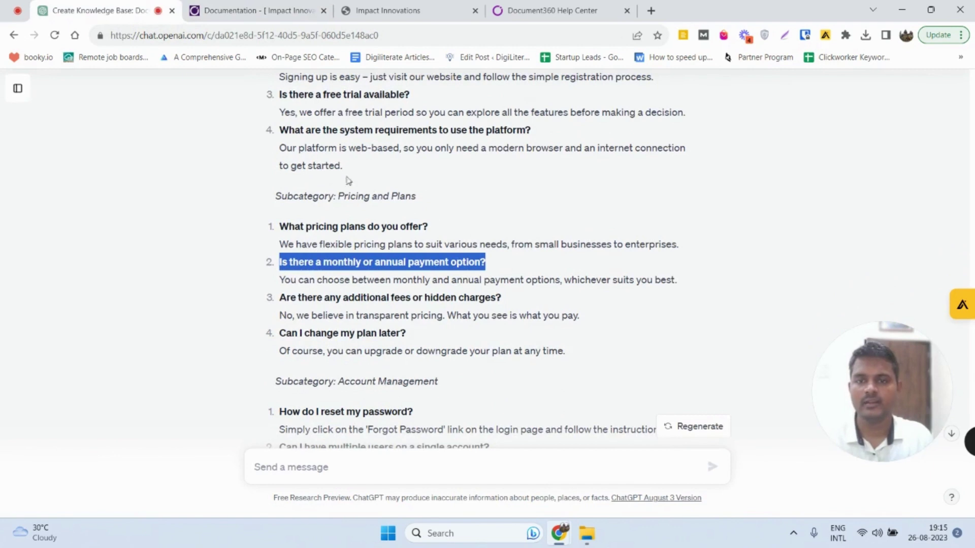
{"action": "left_click", "coordinate": [257, 11]}
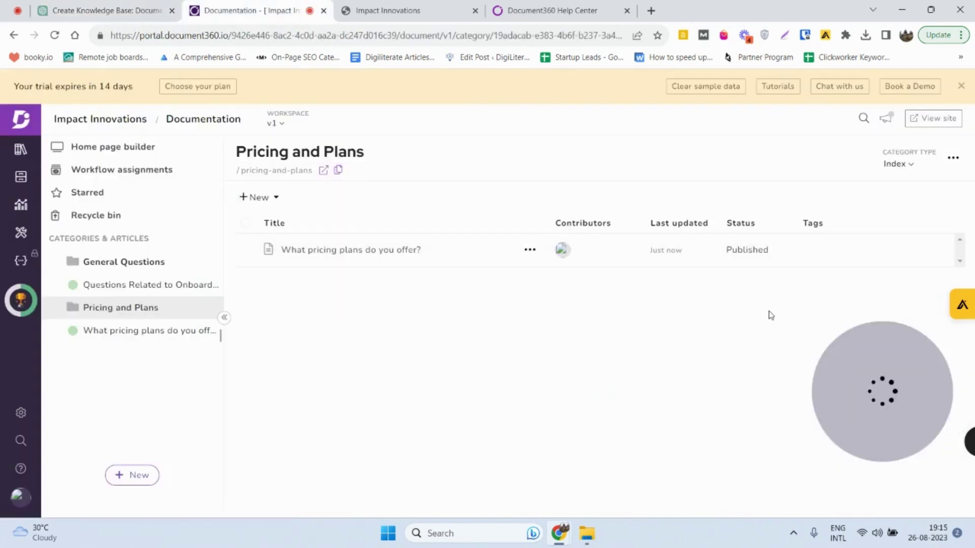
{"action": "left_click_drag", "start_coordinate": [882, 354], "coordinate": [658, 390]}
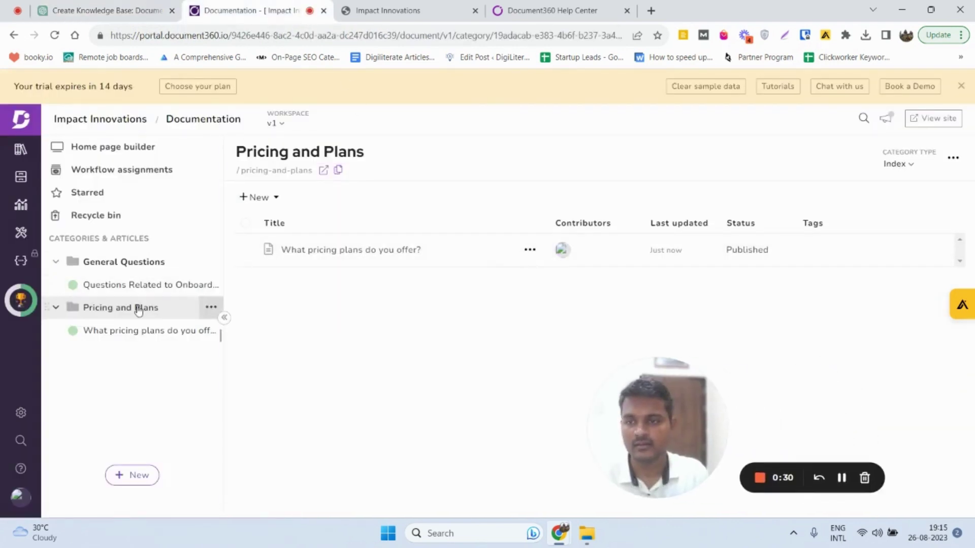
{"action": "left_click", "coordinate": [263, 199]}
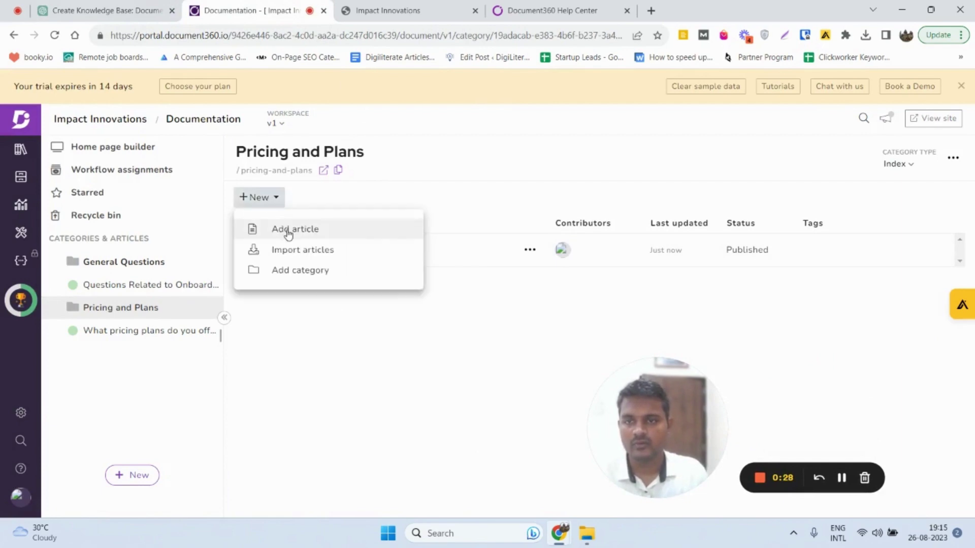
{"action": "left_click", "coordinate": [287, 228]}
{"action": "key", "text": "ctrl+v"}
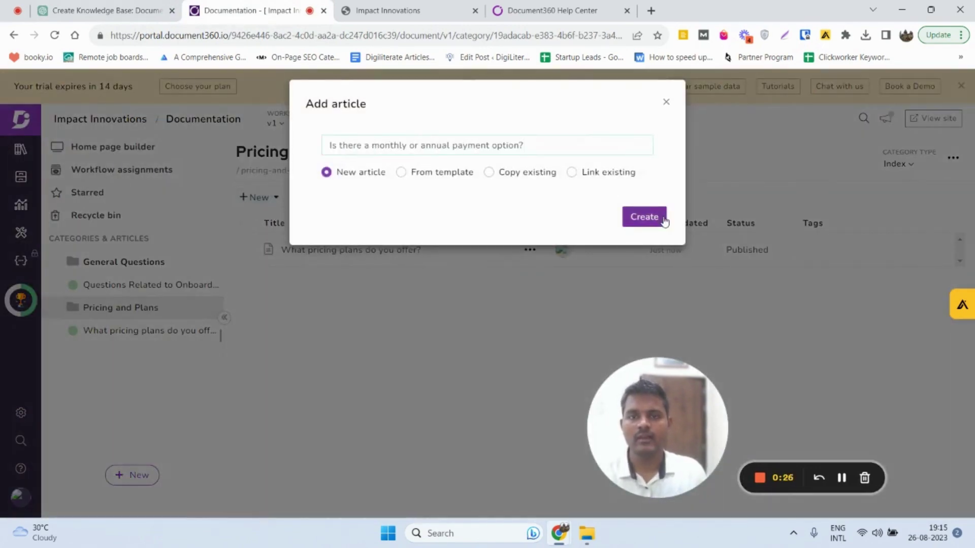
{"action": "left_click", "coordinate": [644, 217]}
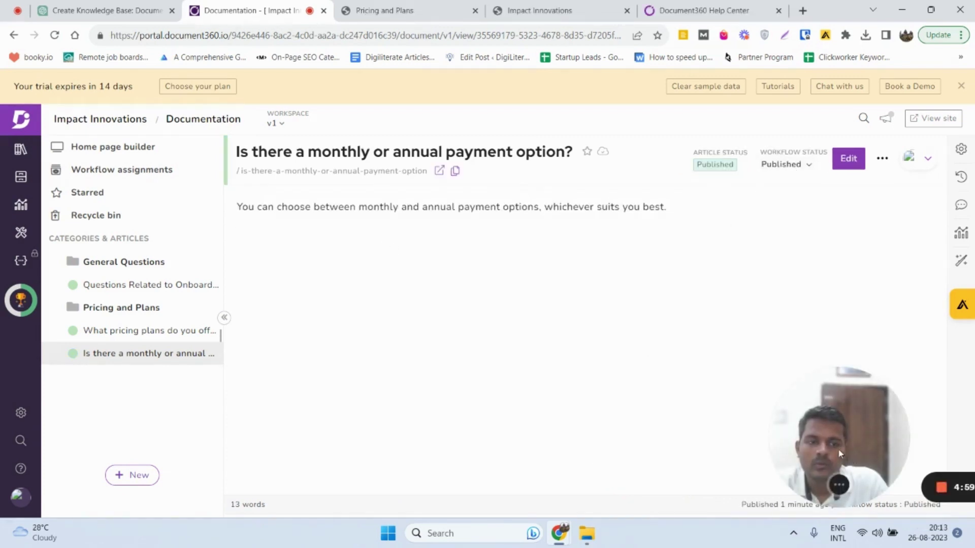
{"action": "left_click_drag", "start_coordinate": [840, 453], "coordinate": [814, 442]}
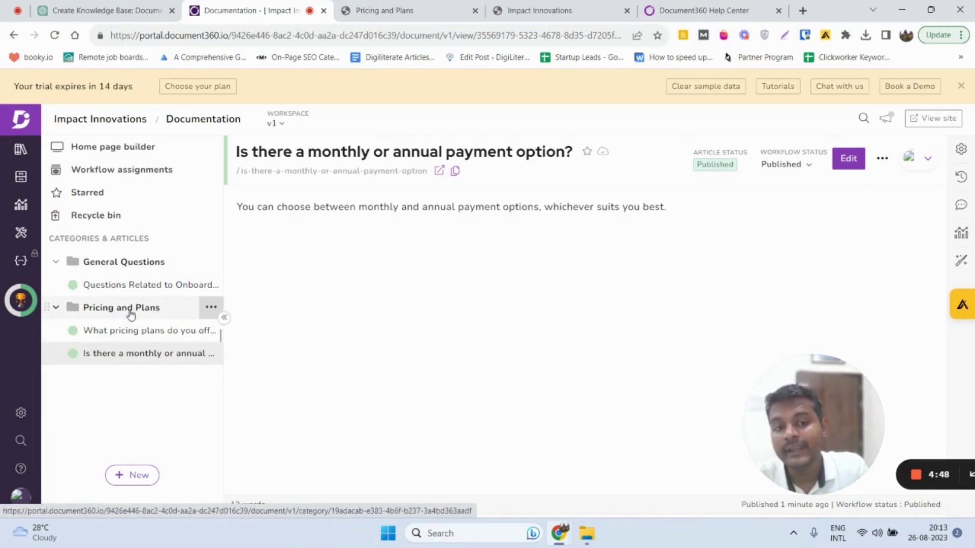
{"action": "mouse_move", "coordinate": [137, 341]}
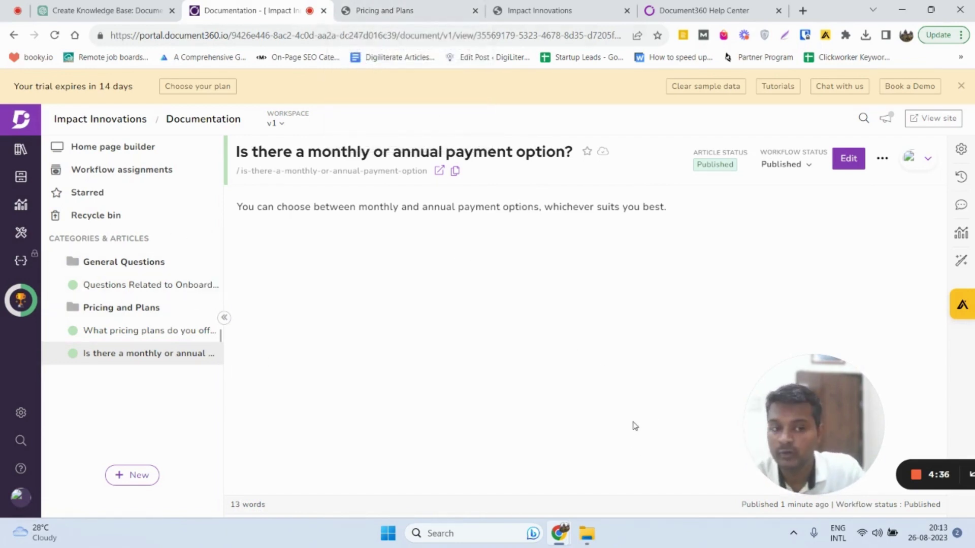
{"action": "left_click", "coordinate": [376, 10]}
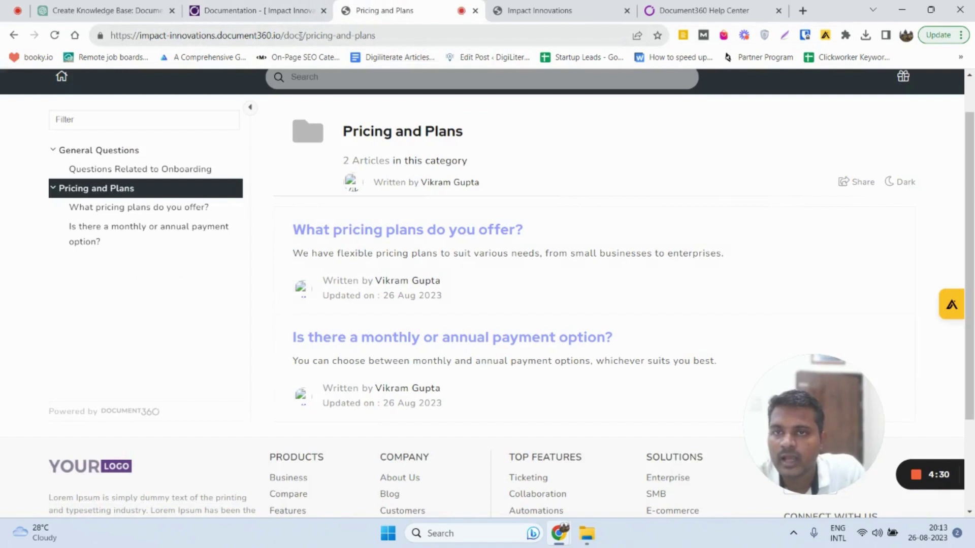
{"action": "left_click_drag", "start_coordinate": [300, 35], "coordinate": [399, 35]}
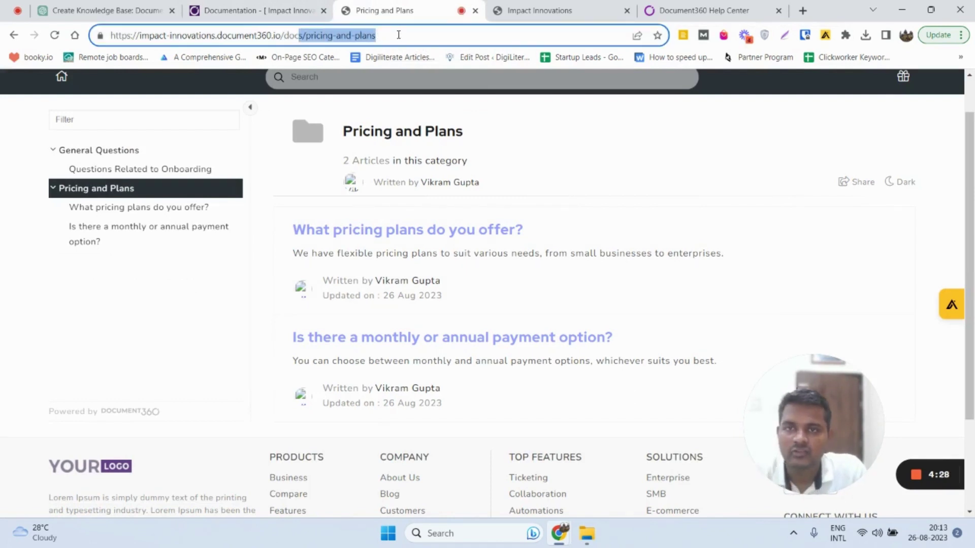
{"action": "key", "text": "BackSpace"}
{"action": "type", "text": "s"}
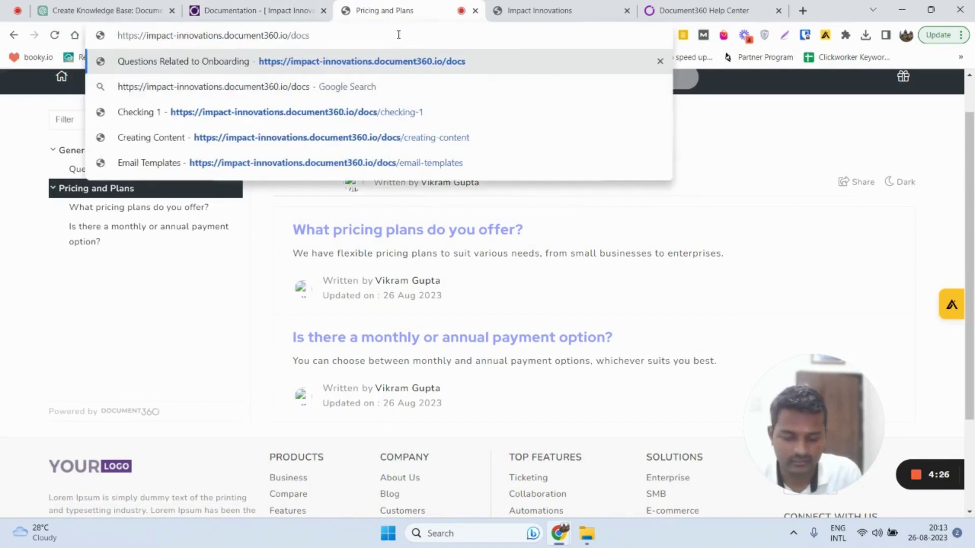
{"action": "key", "text": "Return"}
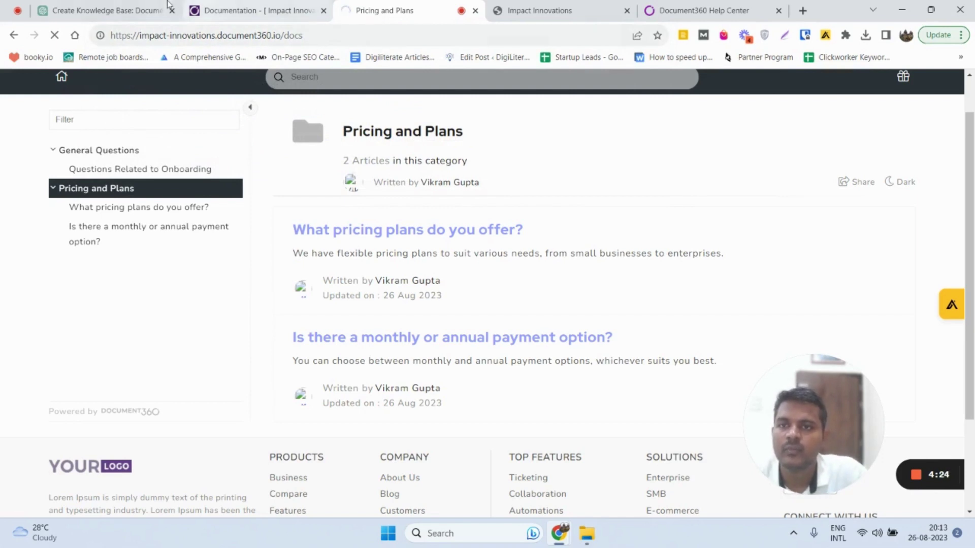
{"action": "scroll", "coordinate": [316, 189], "scroll_direction": "up", "scroll_amount": 1}
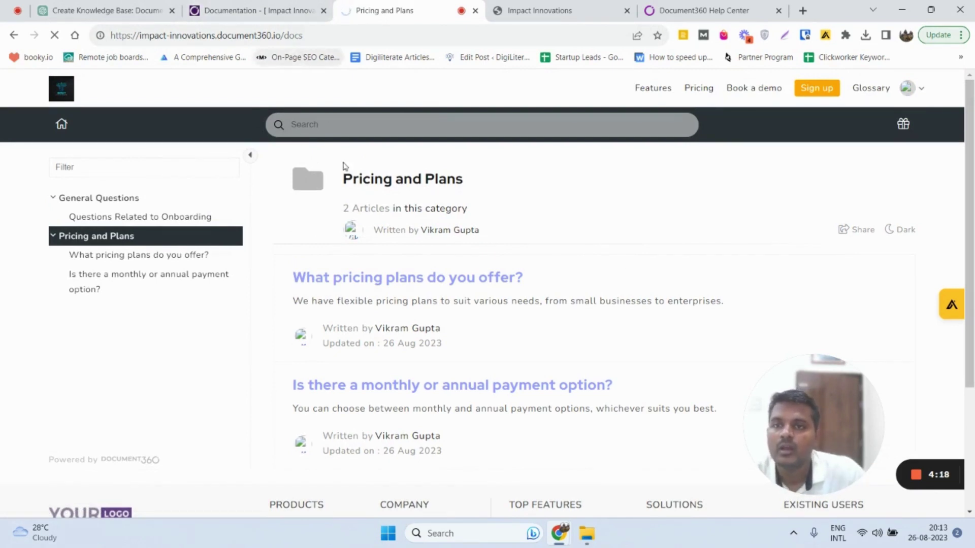
{"action": "scroll", "coordinate": [355, 177], "scroll_direction": "down", "scroll_amount": 1}
{"action": "scroll", "coordinate": [401, 236], "scroll_direction": "up", "scroll_amount": 1}
{"action": "left_click_drag", "start_coordinate": [821, 426], "coordinate": [771, 410]}
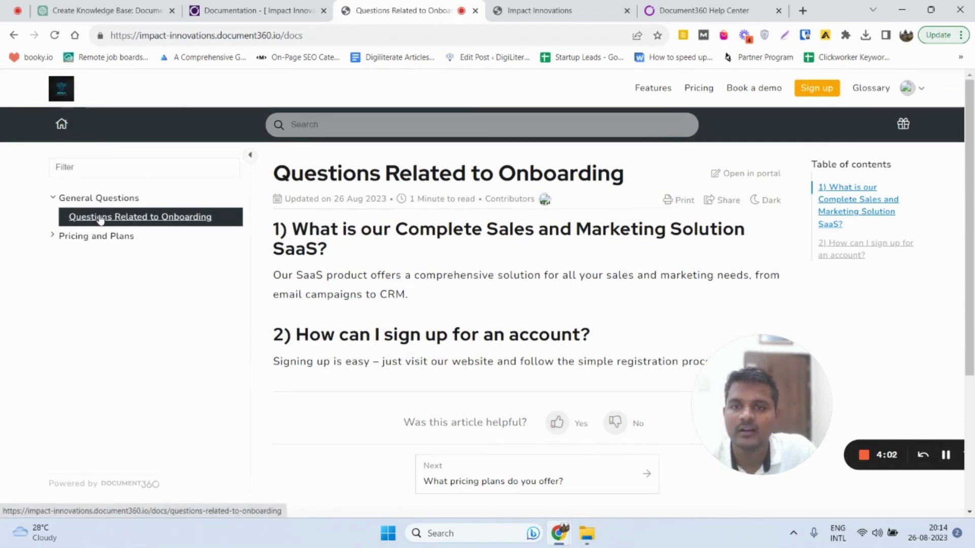
View the Questions Related to Onboarding article and the Pricing and Plans category page on the published site, and return to the Document360 portal.
{"action": "left_click", "coordinate": [152, 217]}
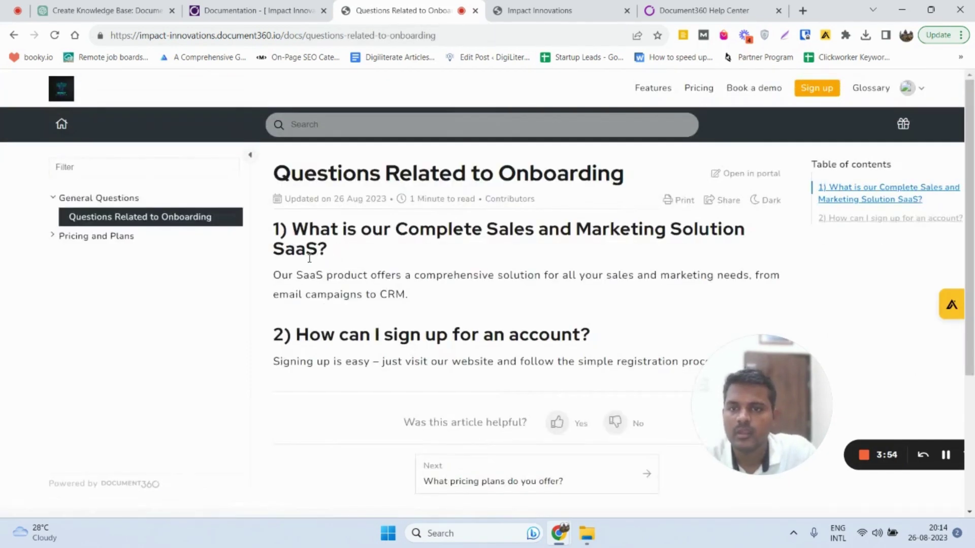
{"action": "scroll", "coordinate": [532, 304], "scroll_direction": "down", "scroll_amount": 3}
{"action": "scroll", "coordinate": [327, 263], "scroll_direction": "up", "scroll_amount": 4}
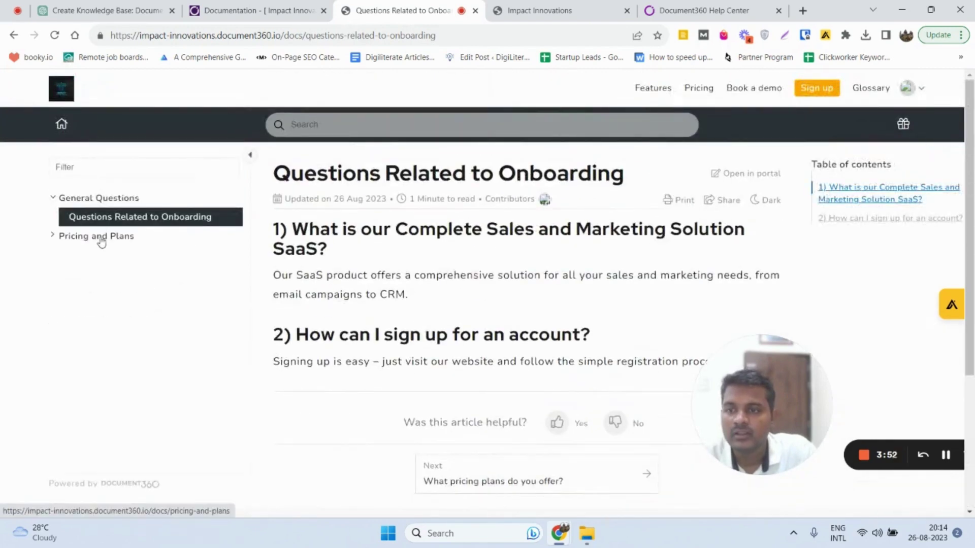
{"action": "left_click", "coordinate": [103, 237]}
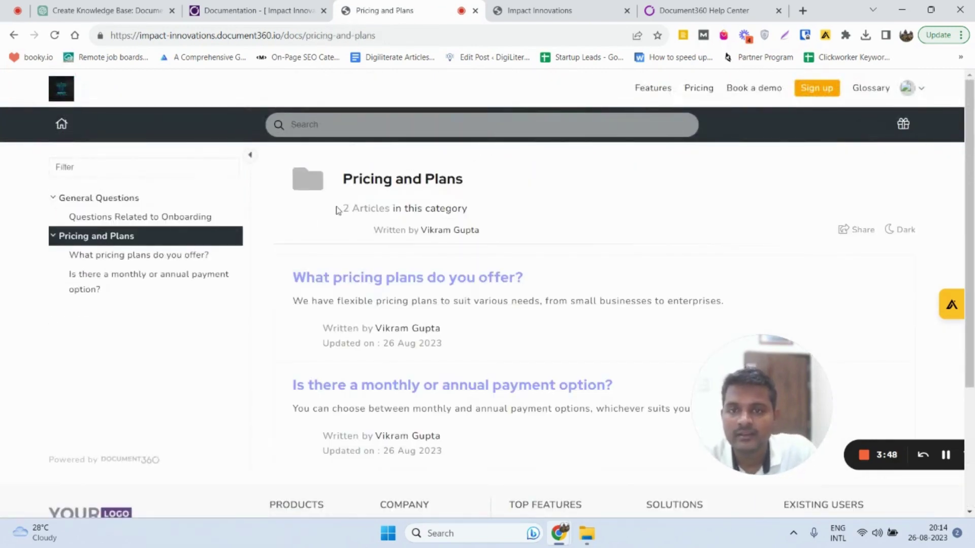
{"action": "left_click_drag", "start_coordinate": [340, 208], "coordinate": [450, 209]}
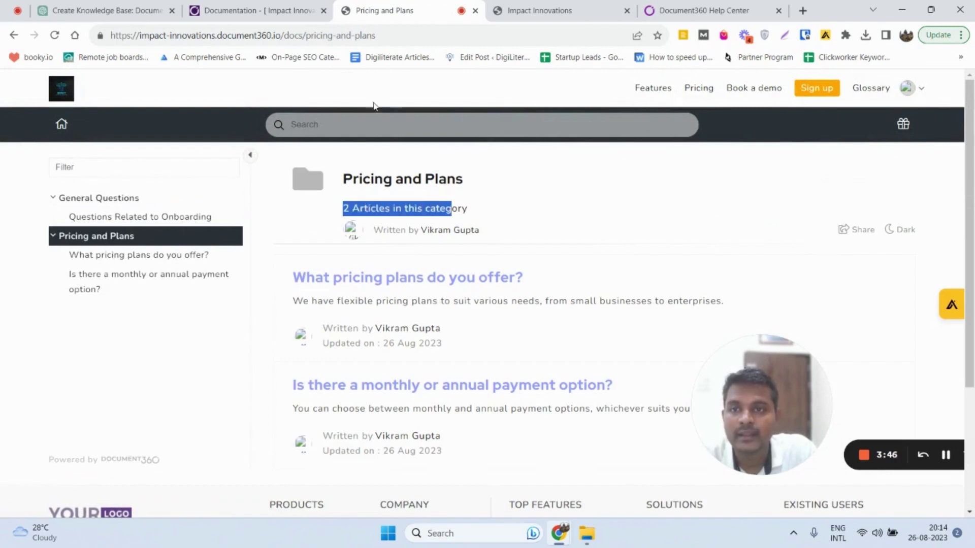
{"action": "left_click", "coordinate": [321, 36]}
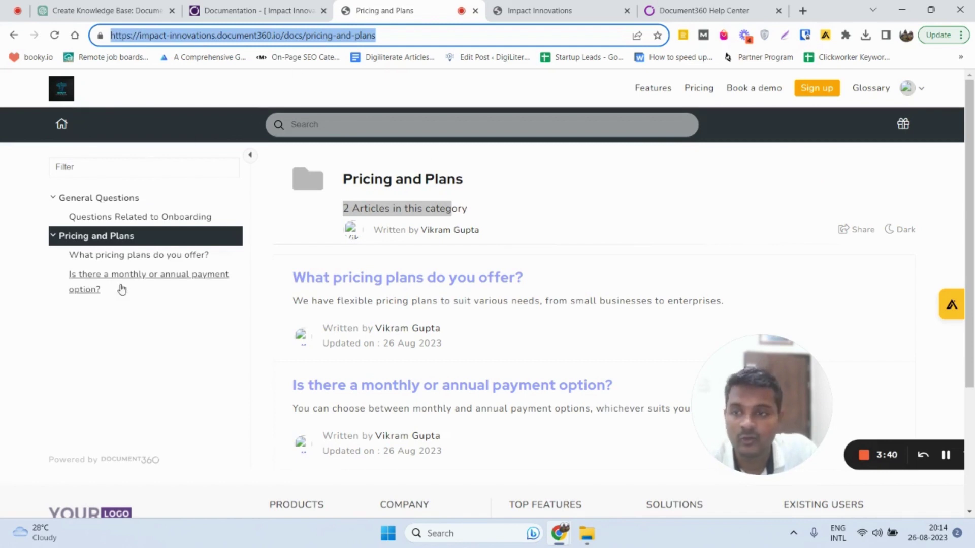
{"action": "scroll", "coordinate": [447, 269], "scroll_direction": "down", "scroll_amount": 2}
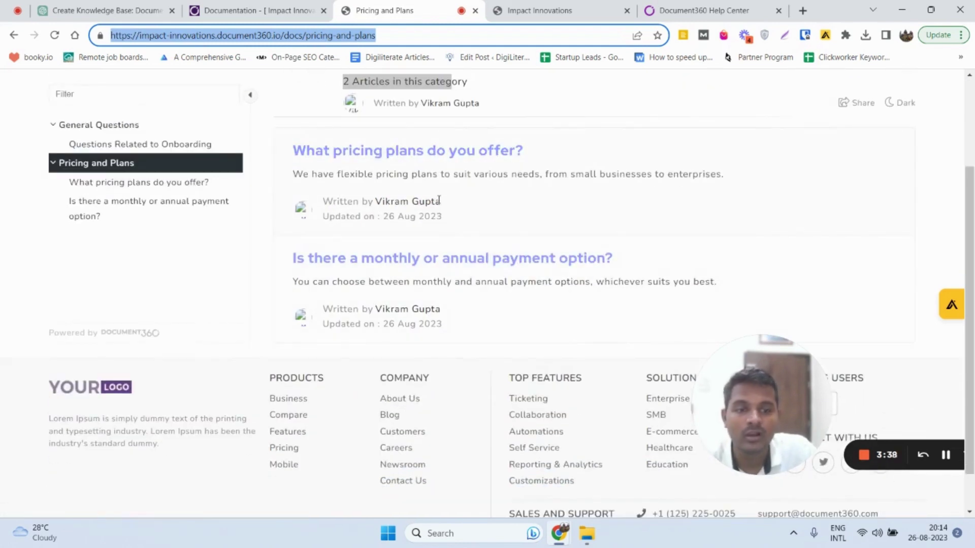
{"action": "scroll", "coordinate": [437, 226], "scroll_direction": "up", "scroll_amount": 2}
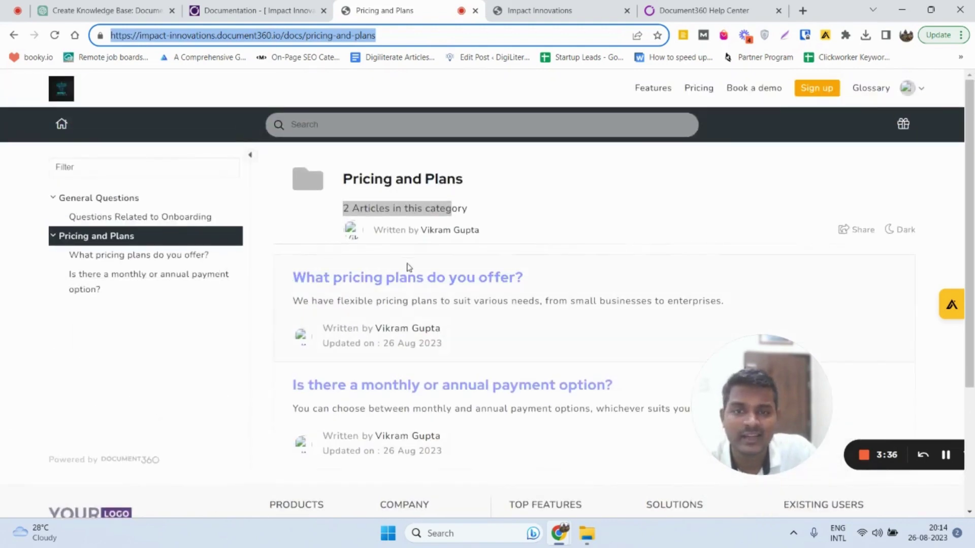
{"action": "left_click", "coordinate": [278, 10]}
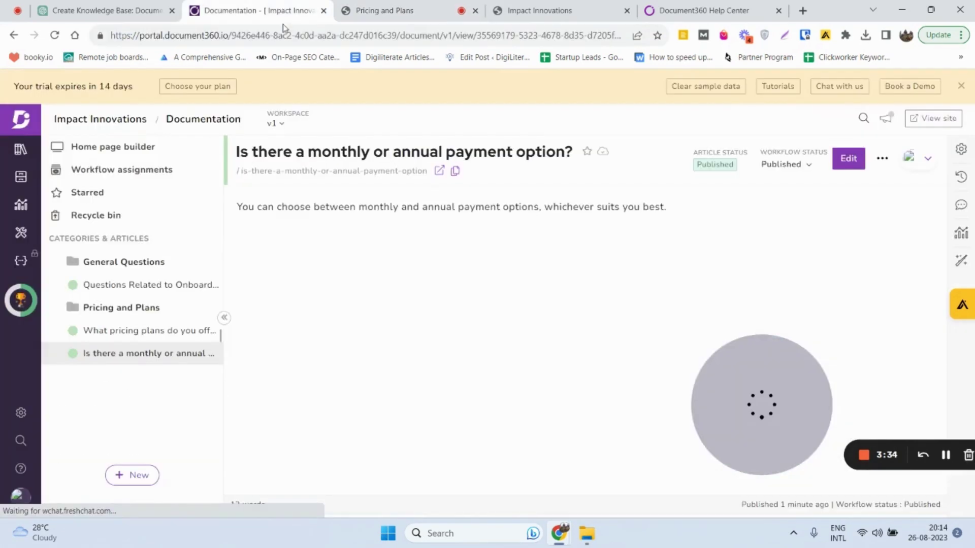
{"action": "left_click", "coordinate": [127, 474]}
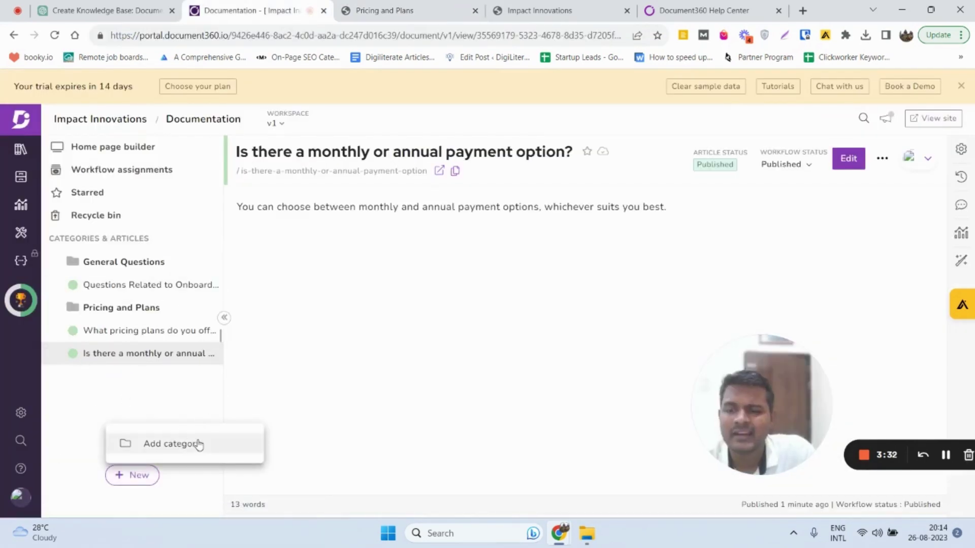
{"action": "left_click", "coordinate": [172, 444]}
{"action": "left_click", "coordinate": [579, 219]}
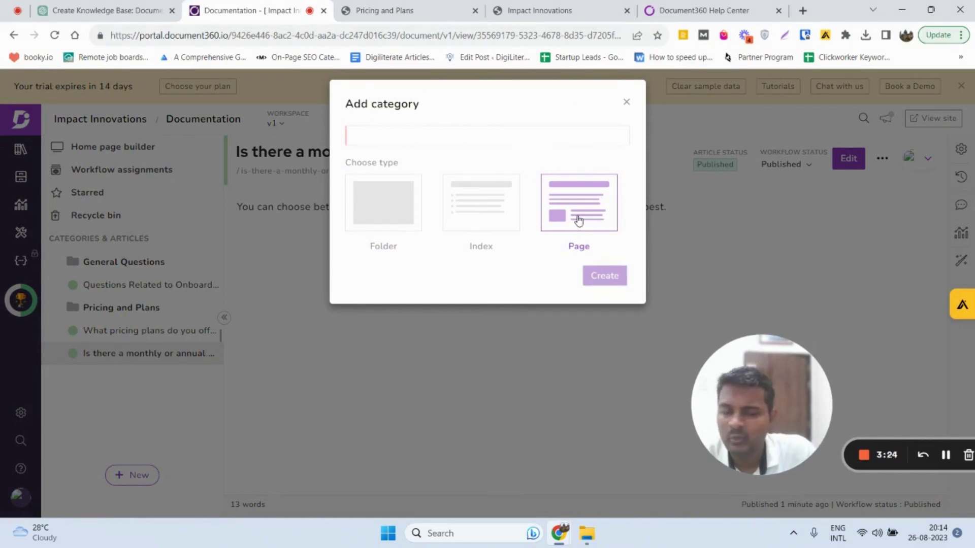
{"action": "left_click", "coordinate": [622, 106]}
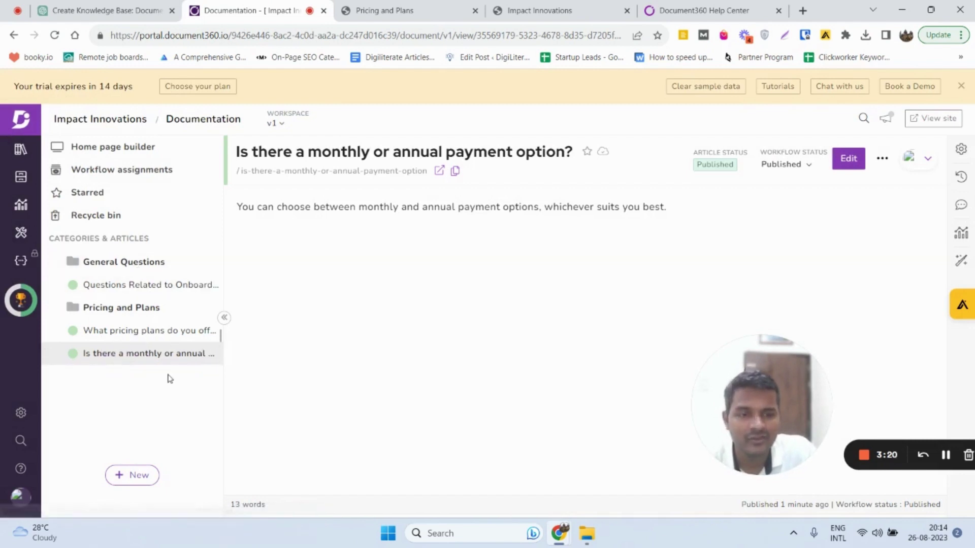
{"action": "left_click_drag", "start_coordinate": [712, 401], "coordinate": [611, 388]}
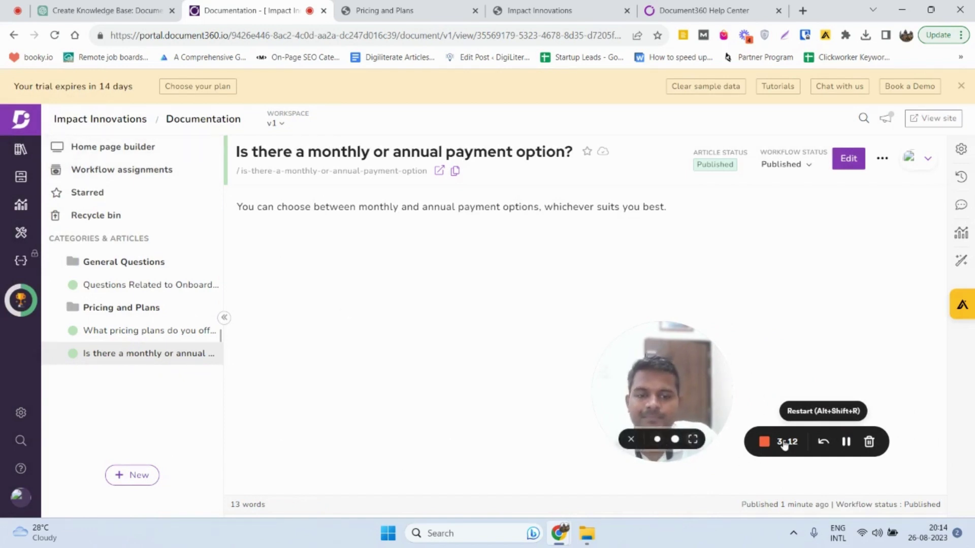
{"action": "left_click", "coordinate": [846, 442]}
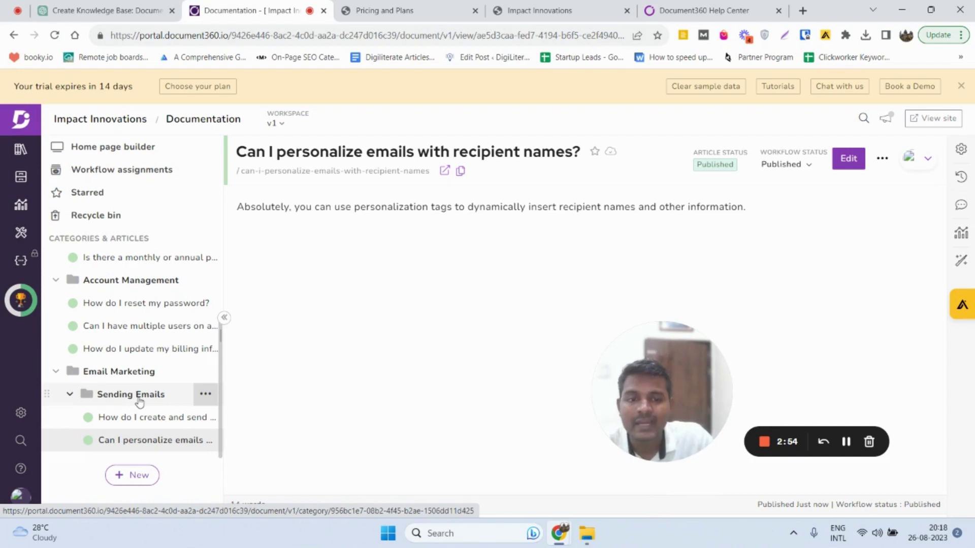
{"action": "left_click_drag", "start_coordinate": [127, 380], "coordinate": [127, 411]}
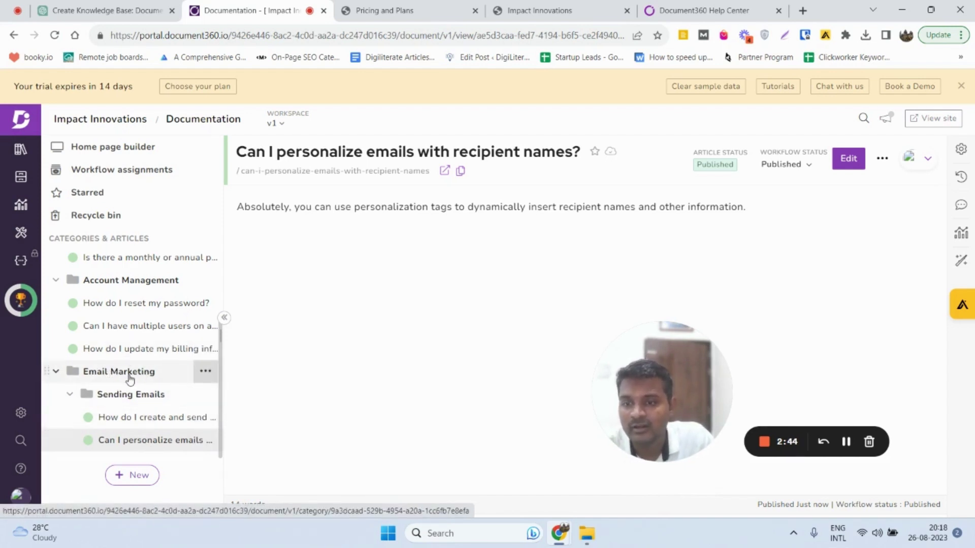
{"action": "left_click", "coordinate": [201, 374]}
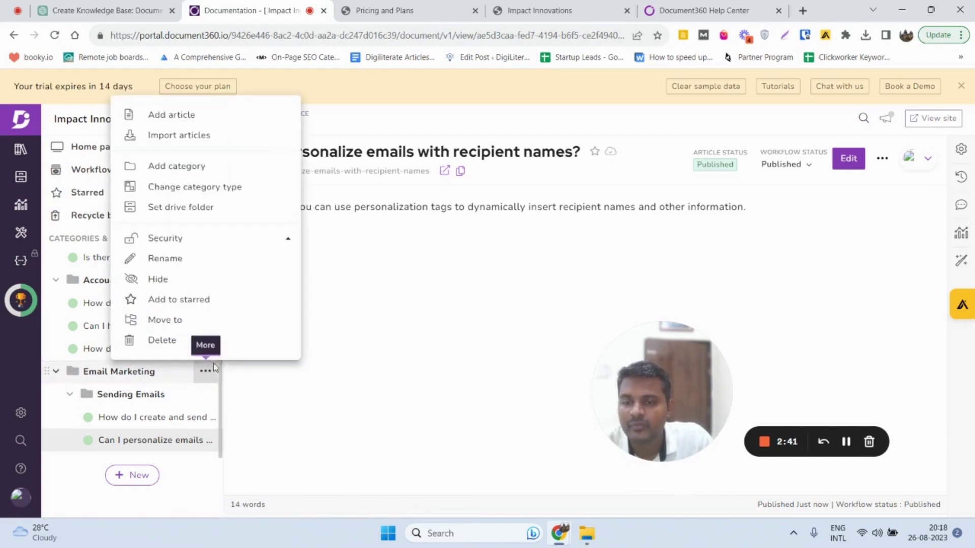
{"action": "left_click", "coordinate": [181, 165]}
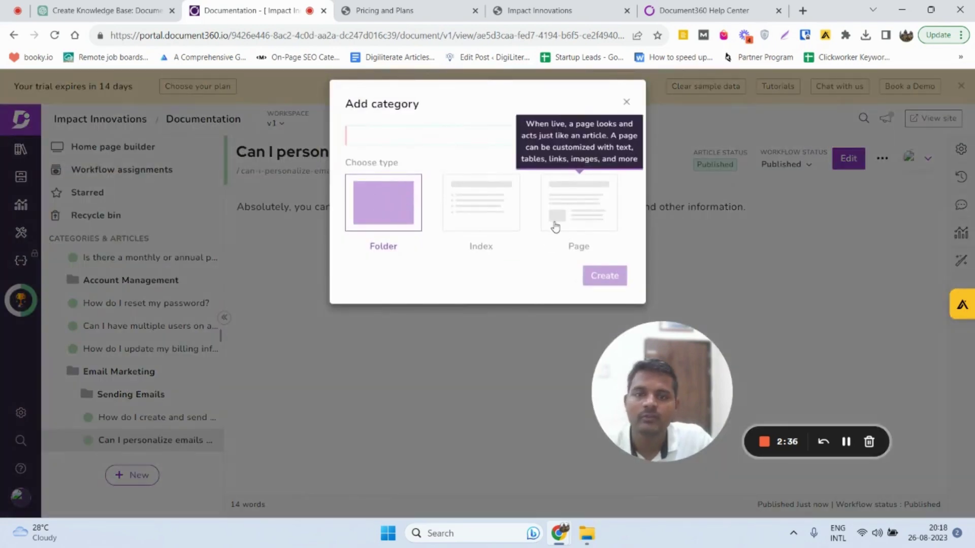
{"action": "left_click", "coordinate": [626, 103]}
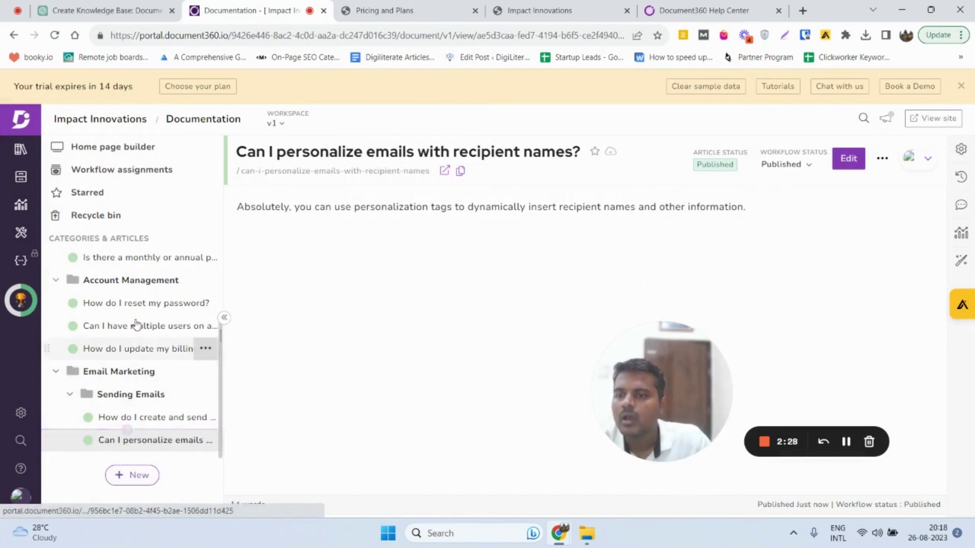
Look through the portal's category tree from General Questions to the Sending Emails subcategory under Email Marketing.
{"action": "scroll", "coordinate": [136, 320], "scroll_direction": "up", "scroll_amount": 2}
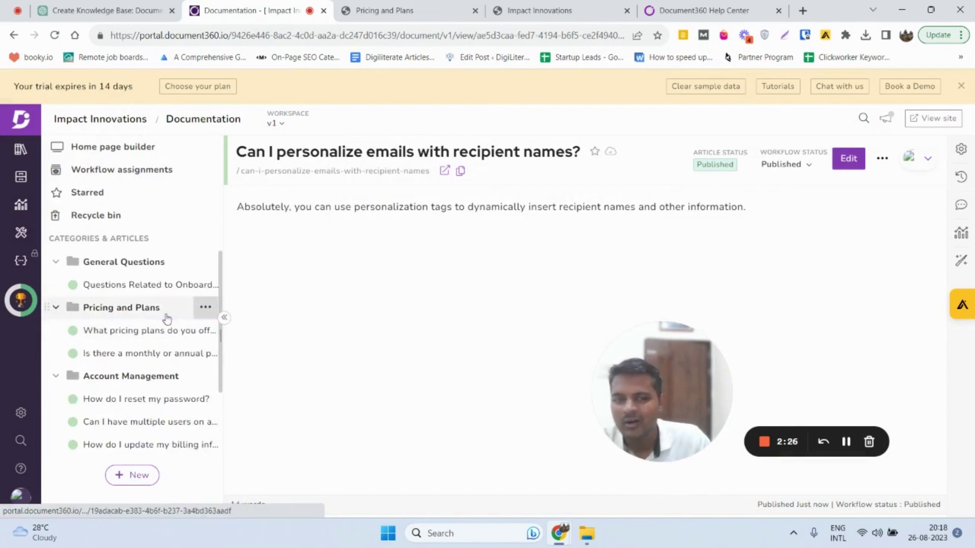
{"action": "scroll", "coordinate": [166, 319], "scroll_direction": "down", "scroll_amount": 2}
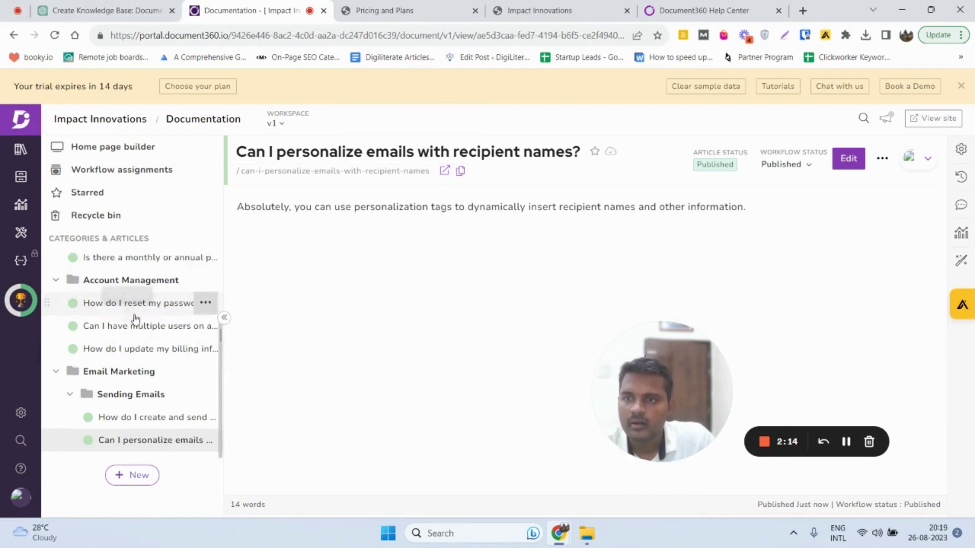
{"action": "scroll", "coordinate": [156, 335], "scroll_direction": "up", "scroll_amount": 2}
{"action": "scroll", "coordinate": [156, 335], "scroll_direction": "down", "scroll_amount": 2}
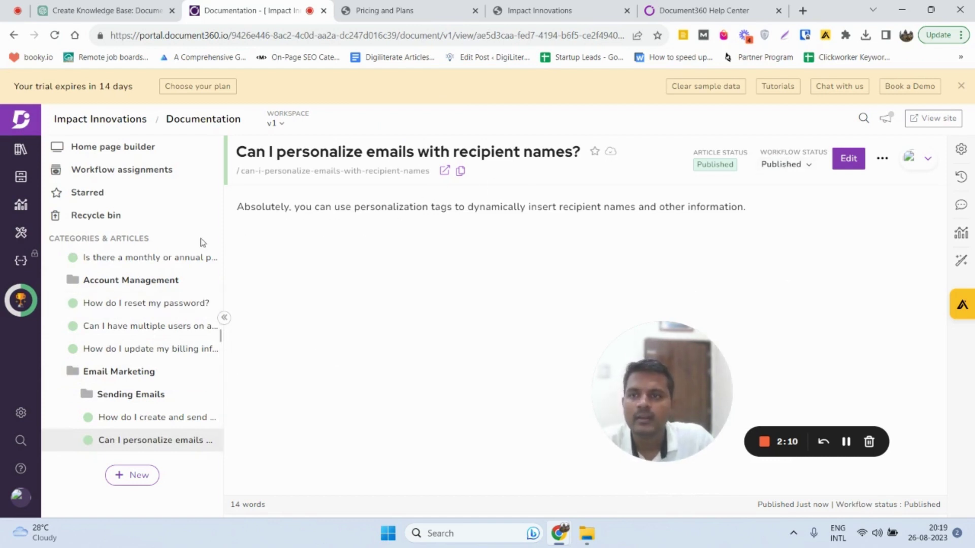
Reload the Pricing and Plans page on the published site, and close its browser tab from the portal.
{"action": "left_click", "coordinate": [385, 7]}
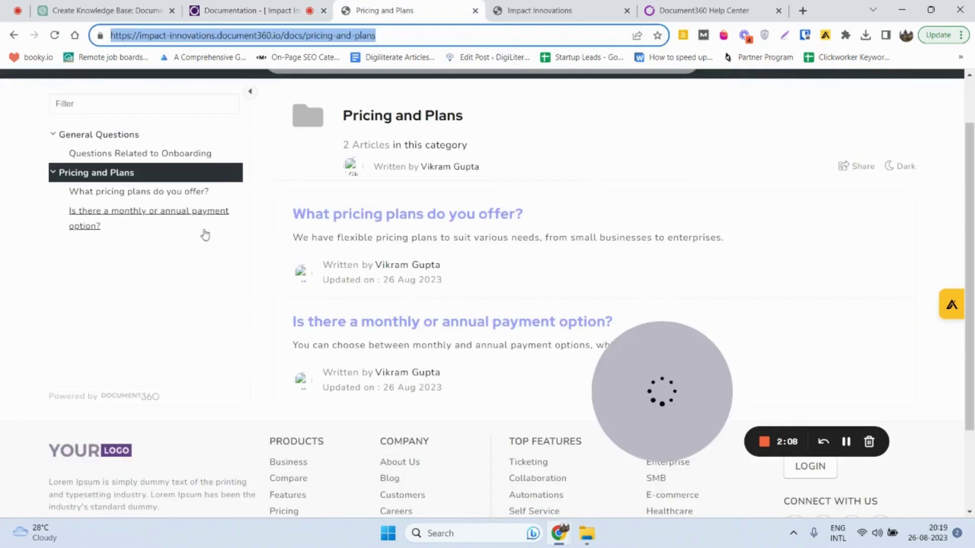
{"action": "scroll", "coordinate": [205, 235], "scroll_direction": "up", "scroll_amount": 1}
{"action": "left_click", "coordinate": [54, 35]}
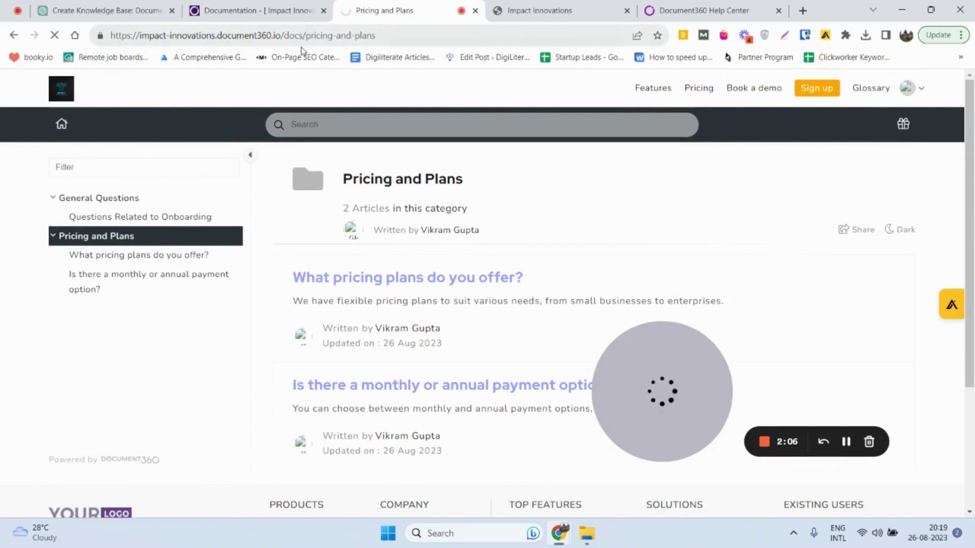
{"action": "left_click", "coordinate": [287, 37]}
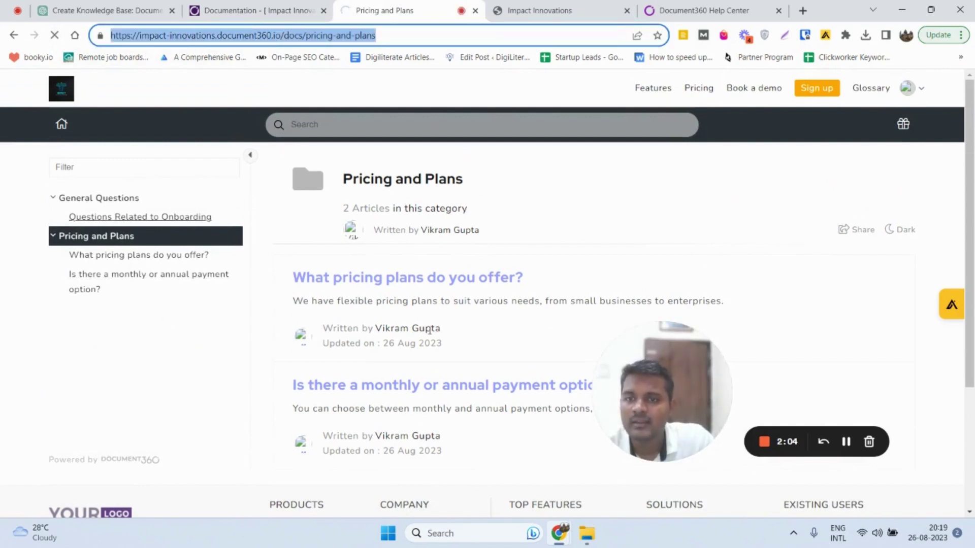
{"action": "left_click", "coordinate": [277, 7]}
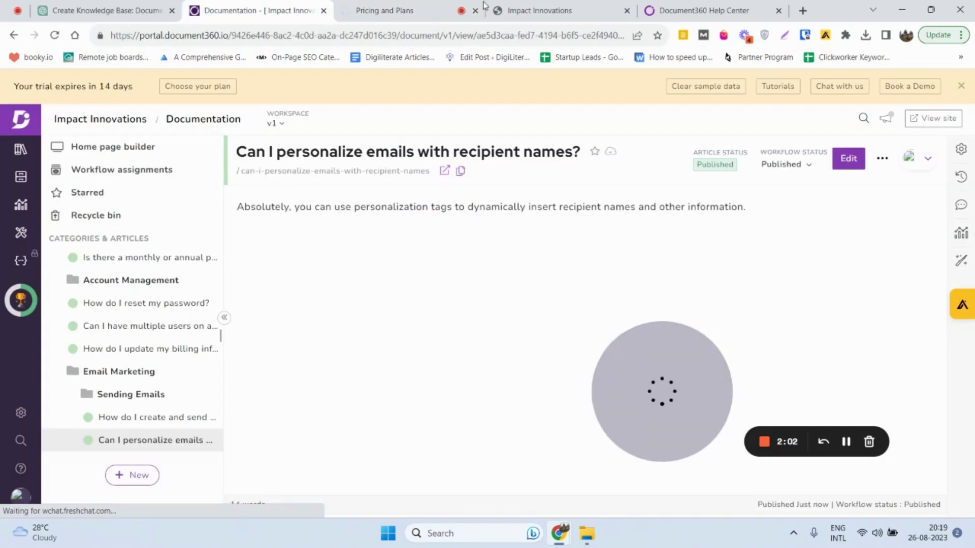
{"action": "left_click", "coordinate": [476, 10]}
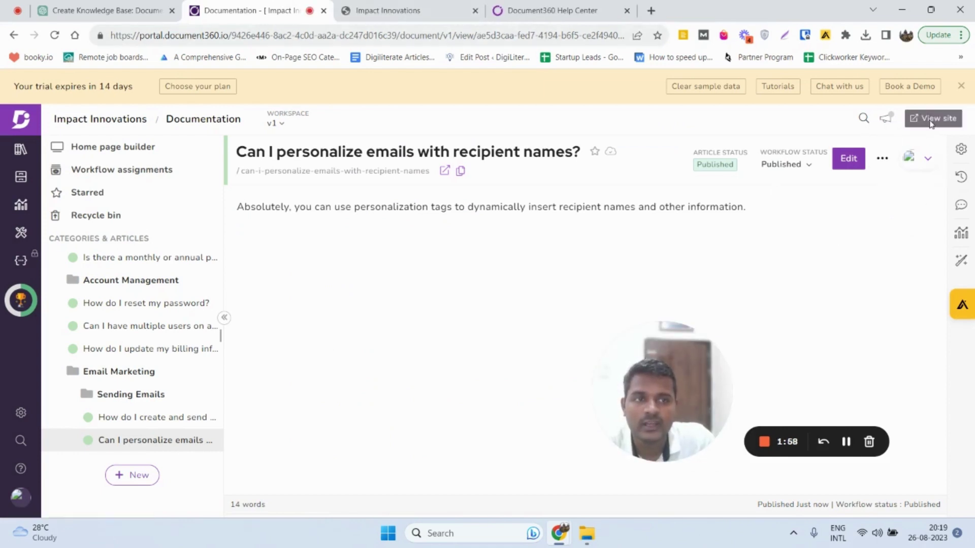
{"action": "left_click", "coordinate": [931, 122]}
{"action": "triple_click", "coordinate": [401, 38]}
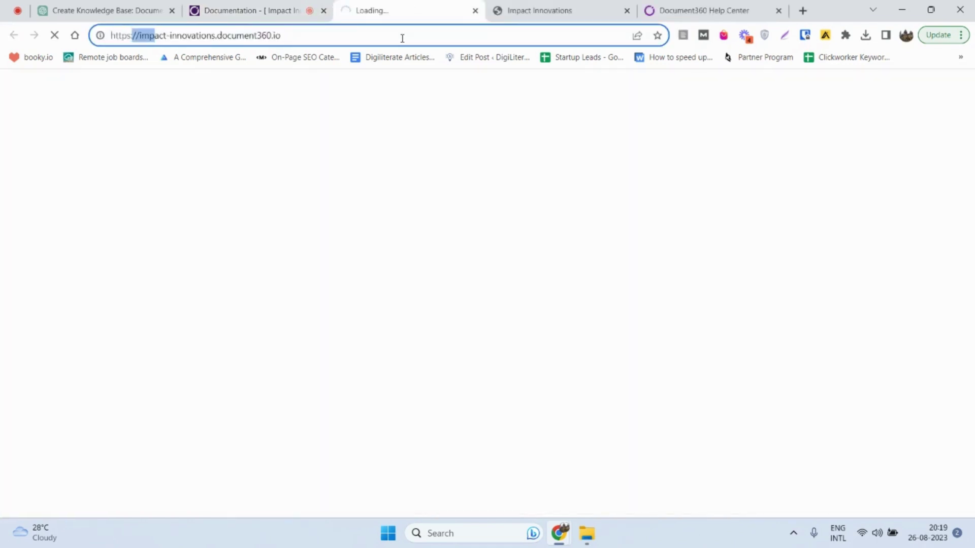
{"action": "left_click", "coordinate": [429, 35]}
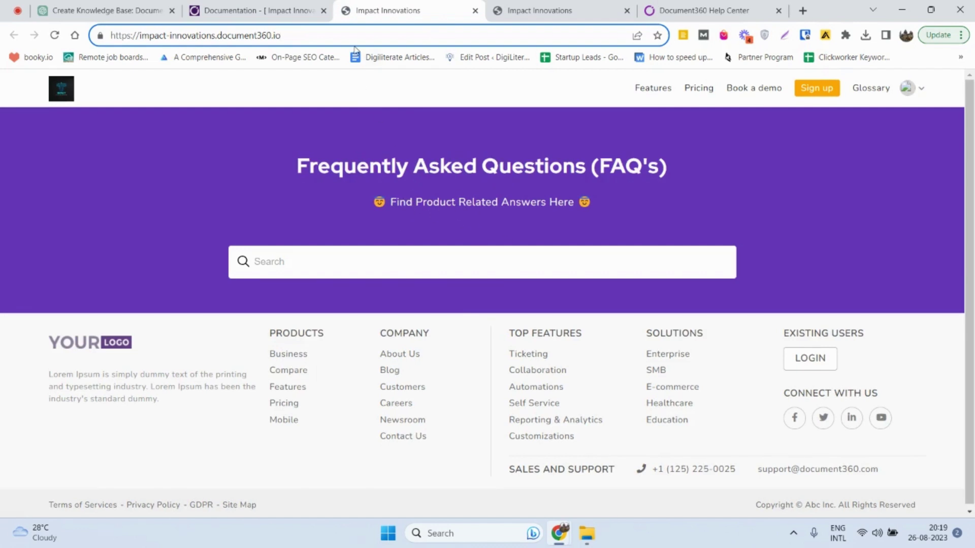
{"action": "type", "text": "/d"}
{"action": "key", "text": "BackSpace"}
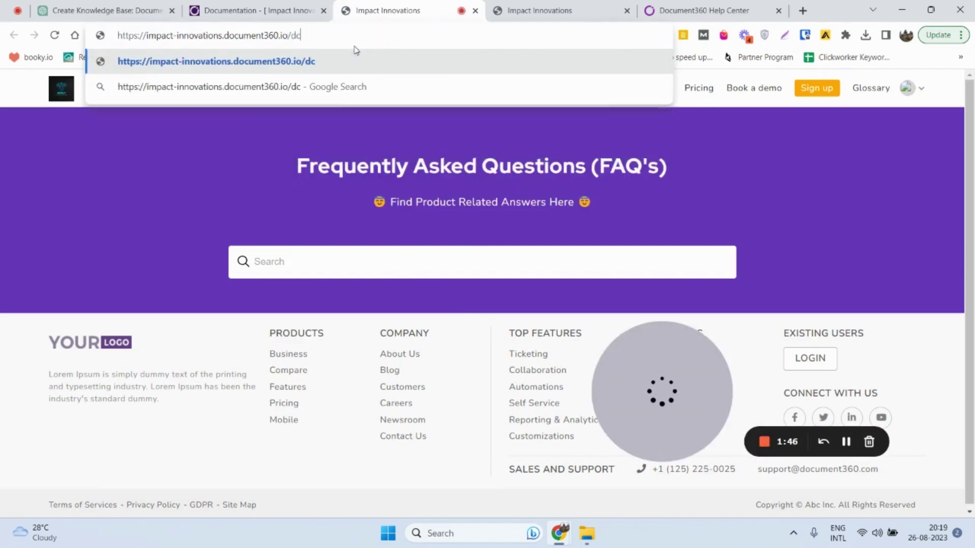
{"action": "type", "text": "ocs"}
{"action": "key", "text": "Return"}
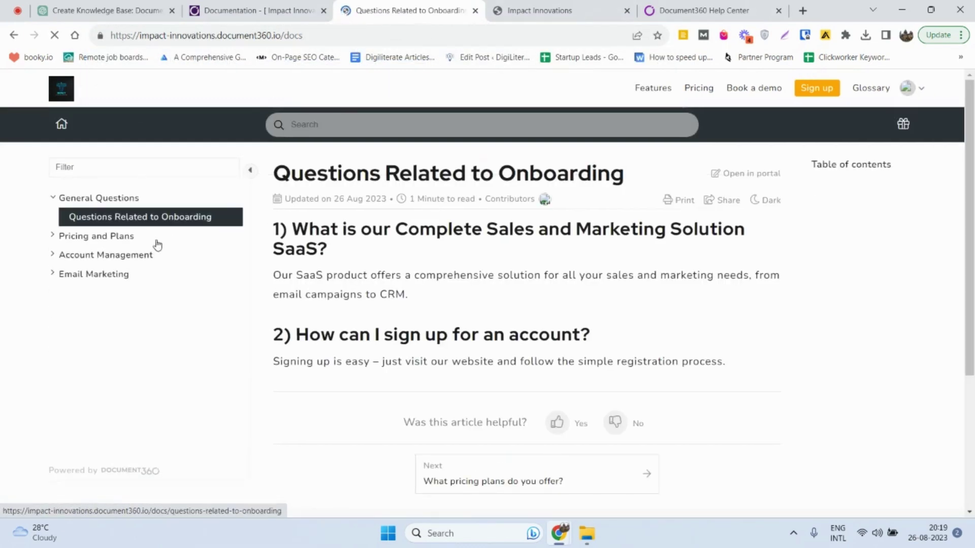
View the published category list, open Pricing and Plans, and compare it with the category tree in the portal.
{"action": "scroll", "coordinate": [292, 229], "scroll_direction": "down", "scroll_amount": 4}
{"action": "scroll", "coordinate": [390, 275], "scroll_direction": "up", "scroll_amount": 5}
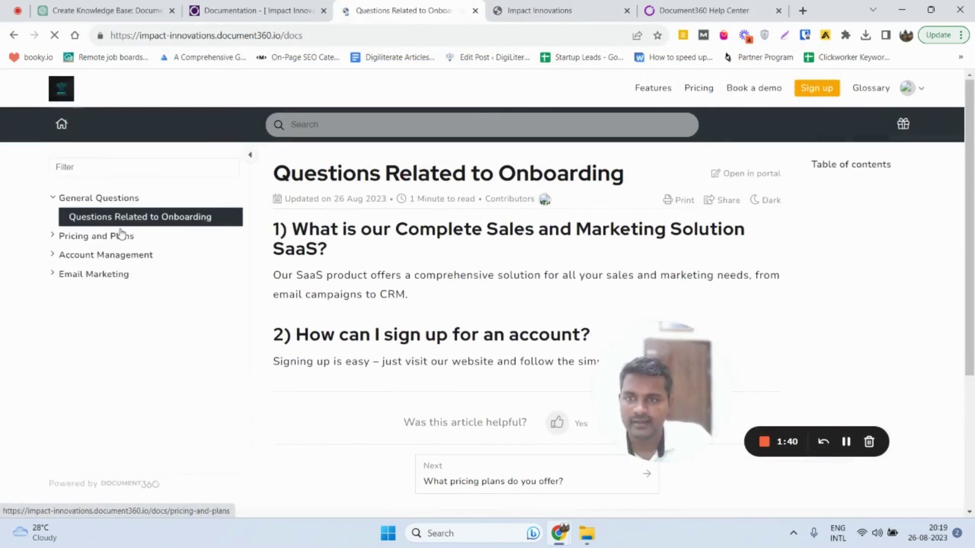
{"action": "left_click", "coordinate": [102, 236]}
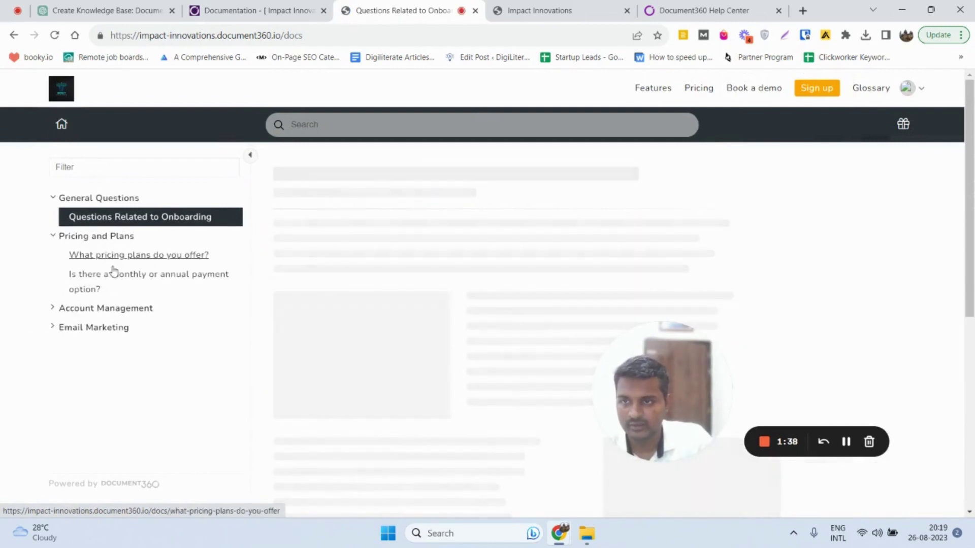
{"action": "left_click", "coordinate": [279, 6]}
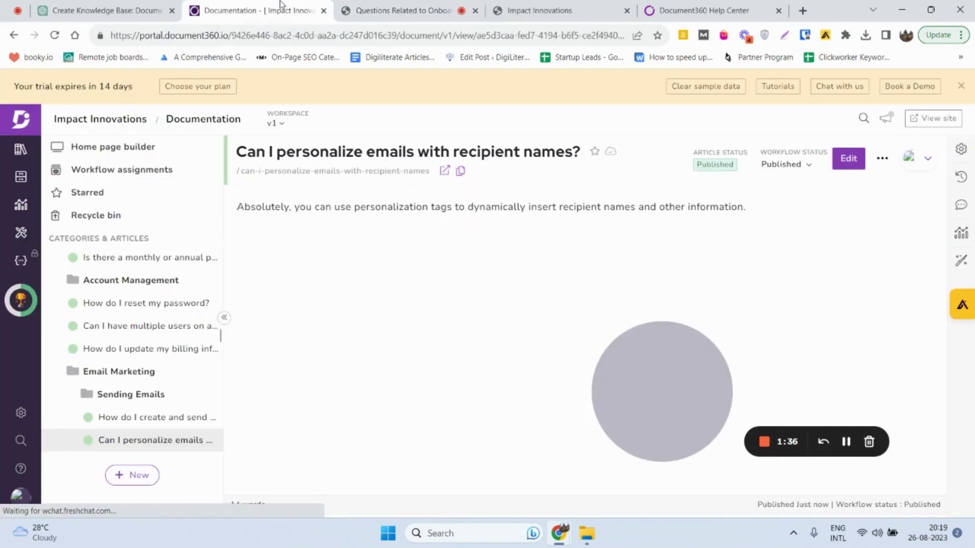
{"action": "scroll", "coordinate": [163, 299], "scroll_direction": "up", "scroll_amount": 2}
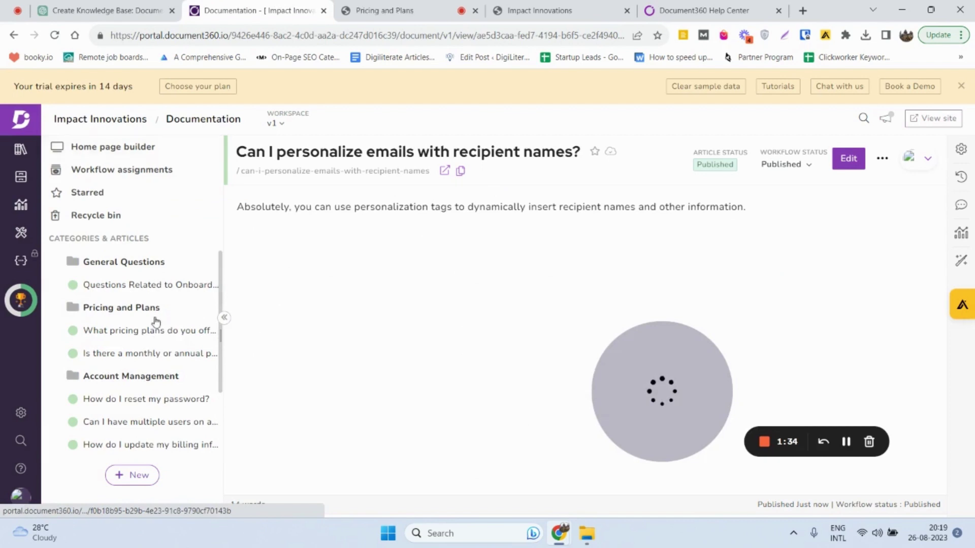
Open the home page builder for the knowledge base.
{"action": "left_click", "coordinate": [111, 148]}
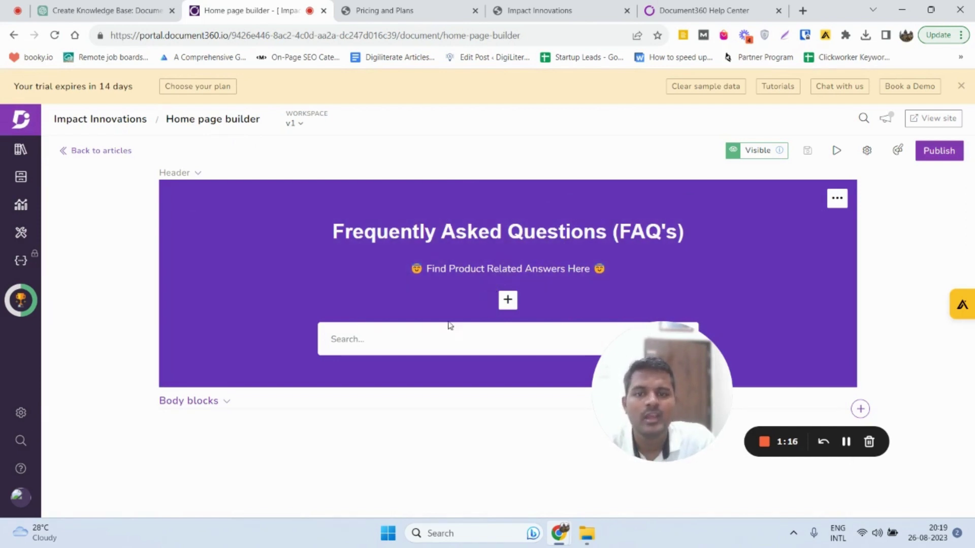
{"action": "left_click", "coordinate": [369, 344]}
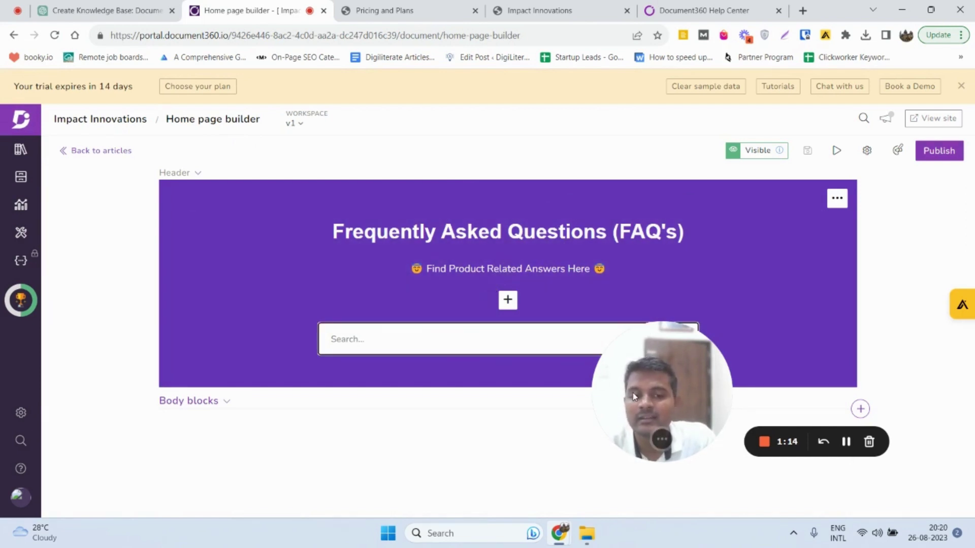
{"action": "left_click_drag", "start_coordinate": [686, 384], "coordinate": [786, 363]}
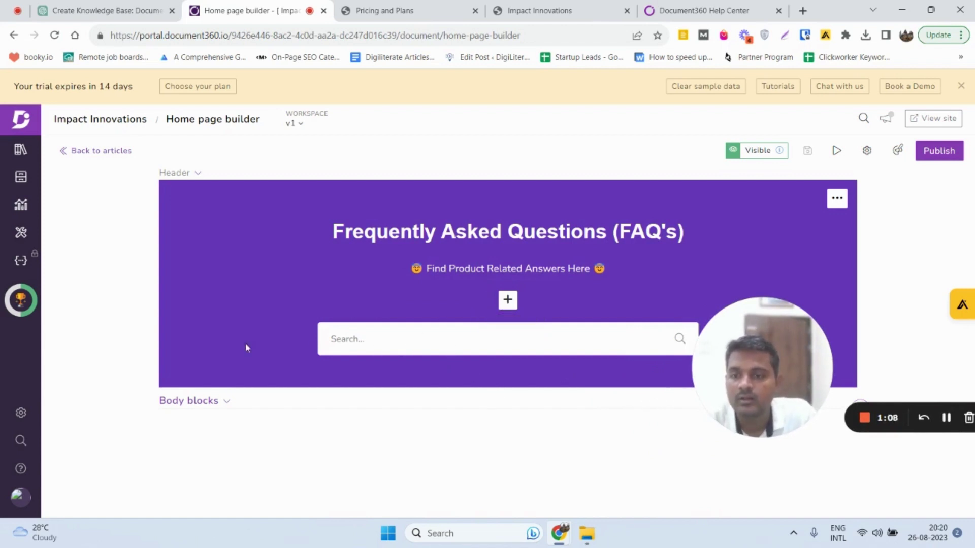
{"action": "left_click_drag", "start_coordinate": [766, 350], "coordinate": [107, 275]}
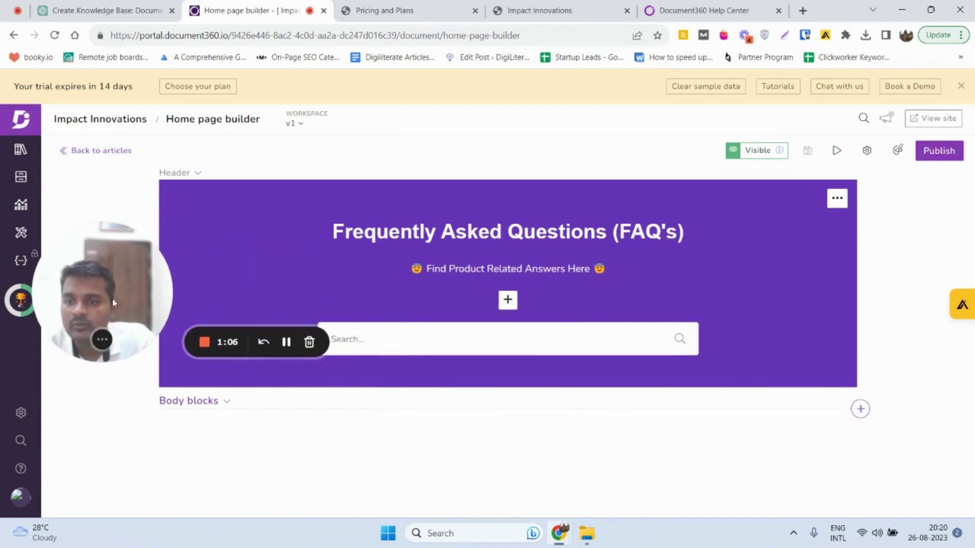
{"action": "left_click", "coordinate": [508, 310]}
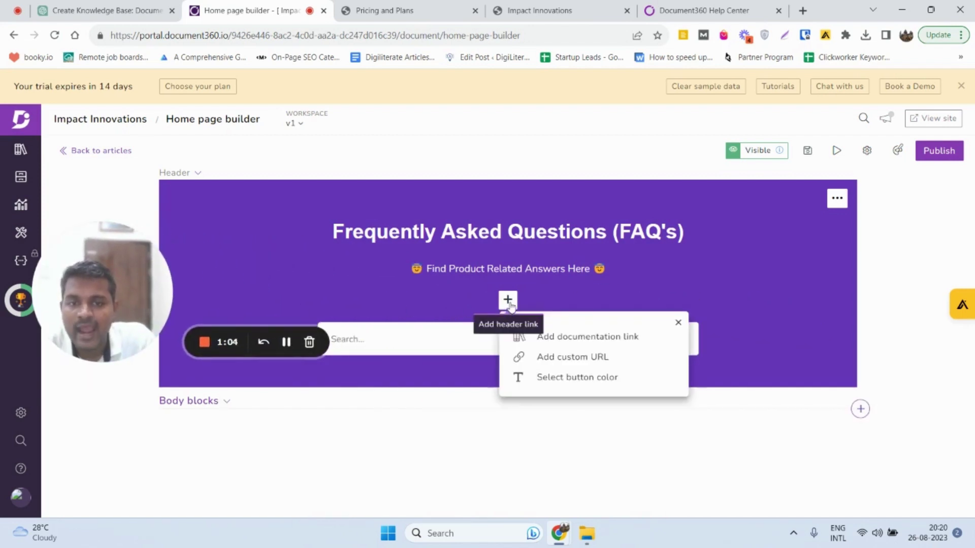
{"action": "left_click", "coordinate": [555, 338]}
{"action": "double_click", "coordinate": [500, 350]}
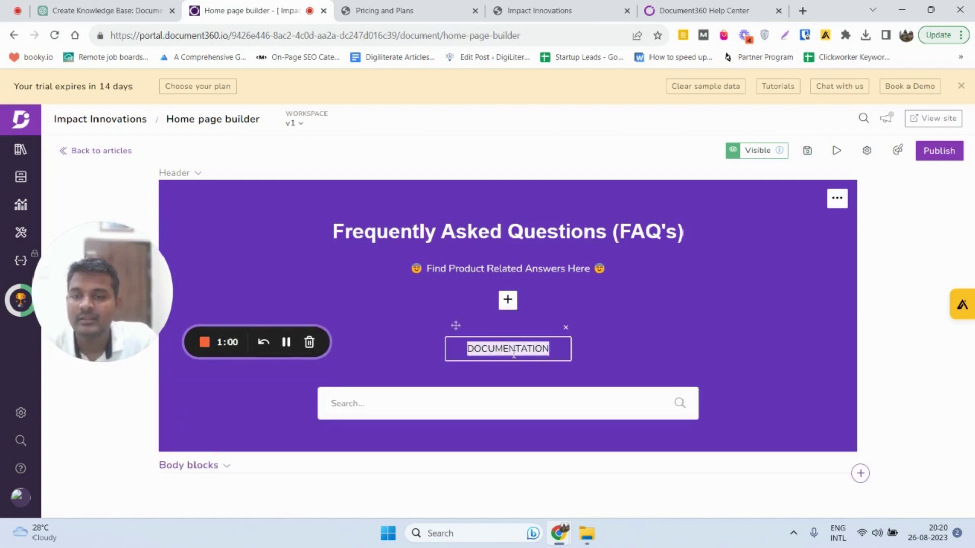
{"action": "left_click", "coordinate": [384, 10]}
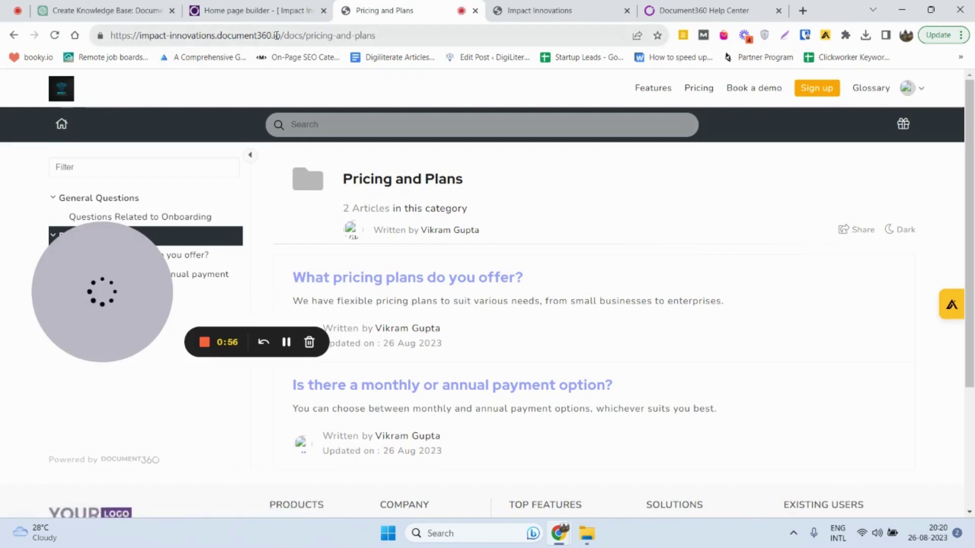
{"action": "left_click", "coordinate": [283, 9]}
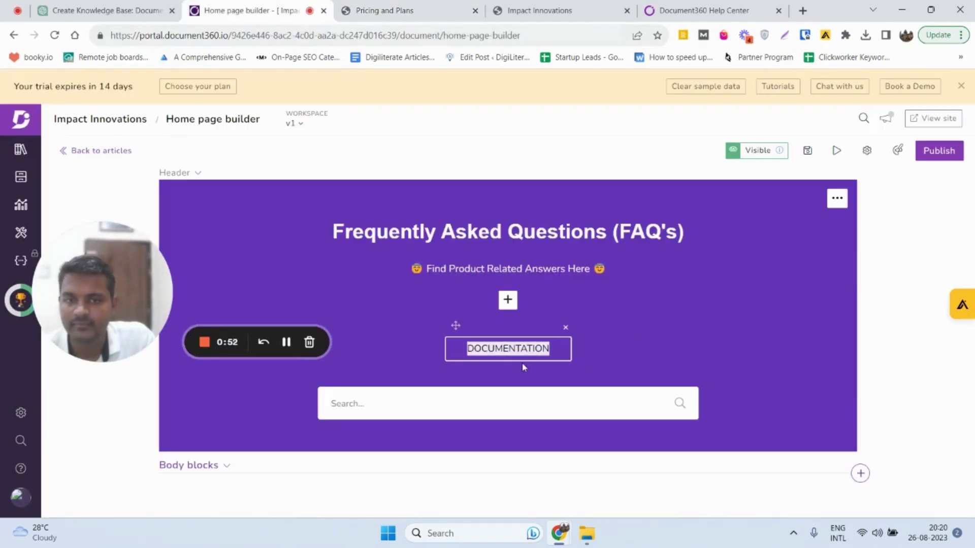
{"action": "left_click", "coordinate": [575, 349]}
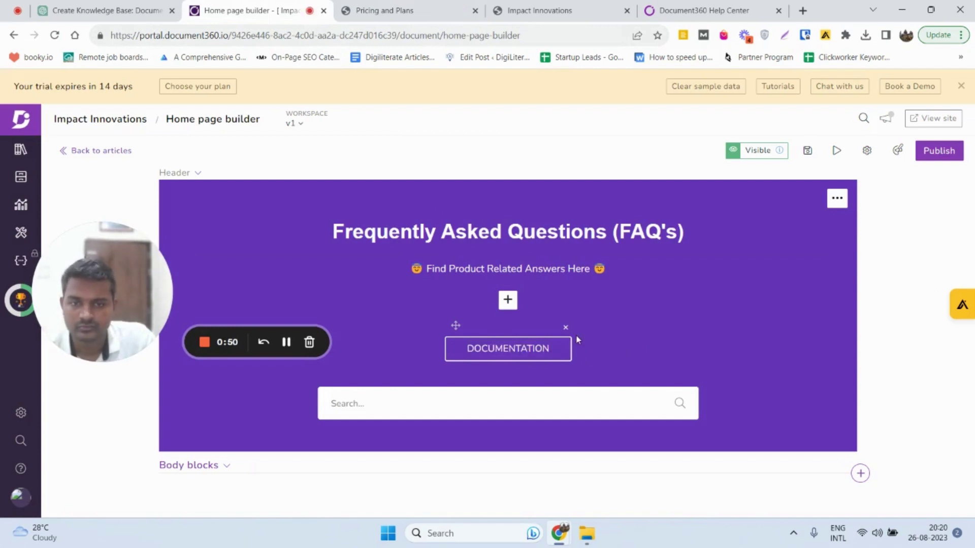
{"action": "left_click", "coordinate": [566, 327]}
Add a custom URL button named "ALL FAQS" to the home page header, linked to the published site's /docs address, and save the page.
{"action": "left_click", "coordinate": [512, 301]}
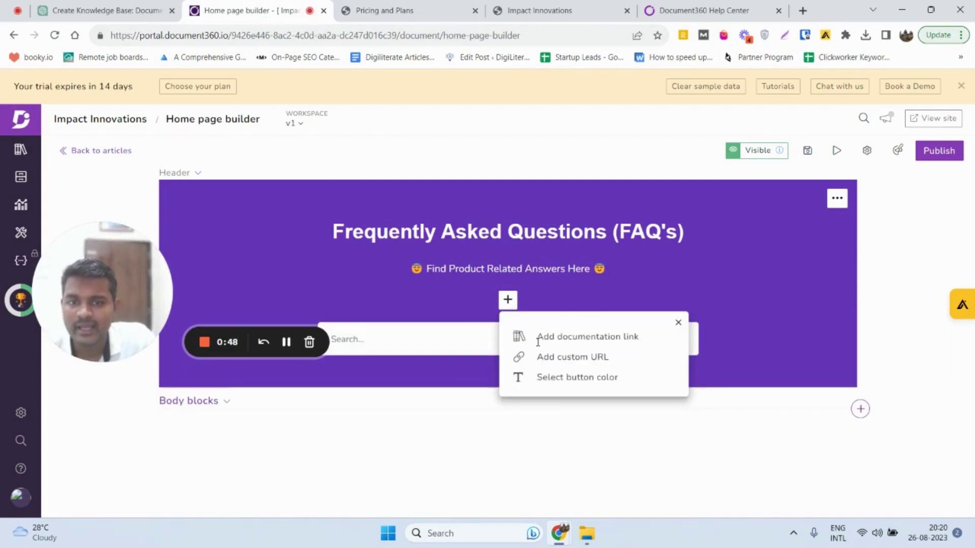
{"action": "left_click", "coordinate": [572, 360]}
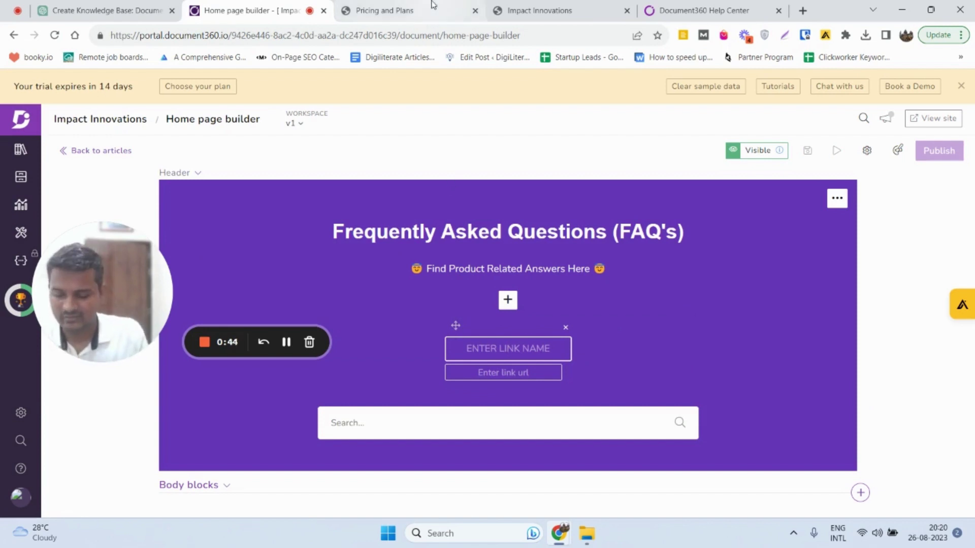
{"action": "type", "text": "FAQS"}
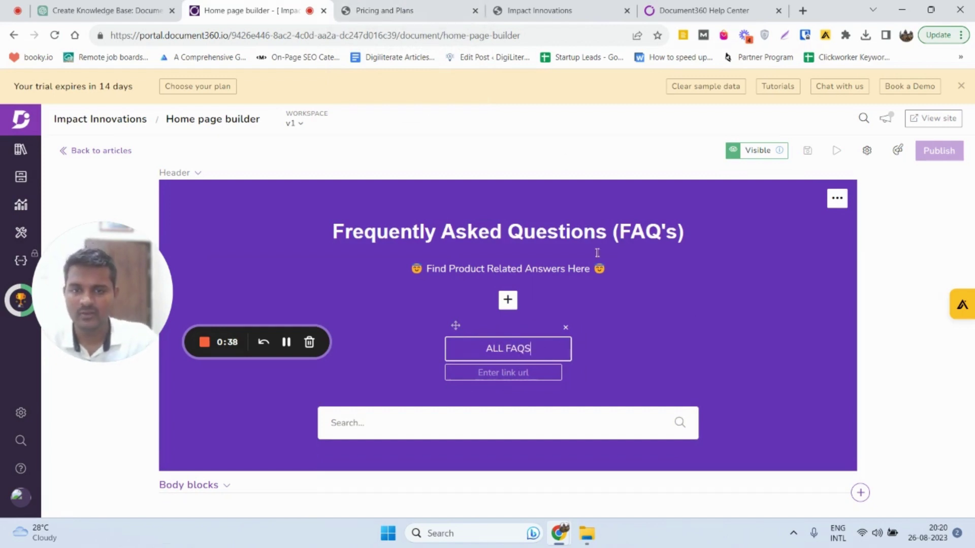
{"action": "left_click", "coordinate": [385, 10]}
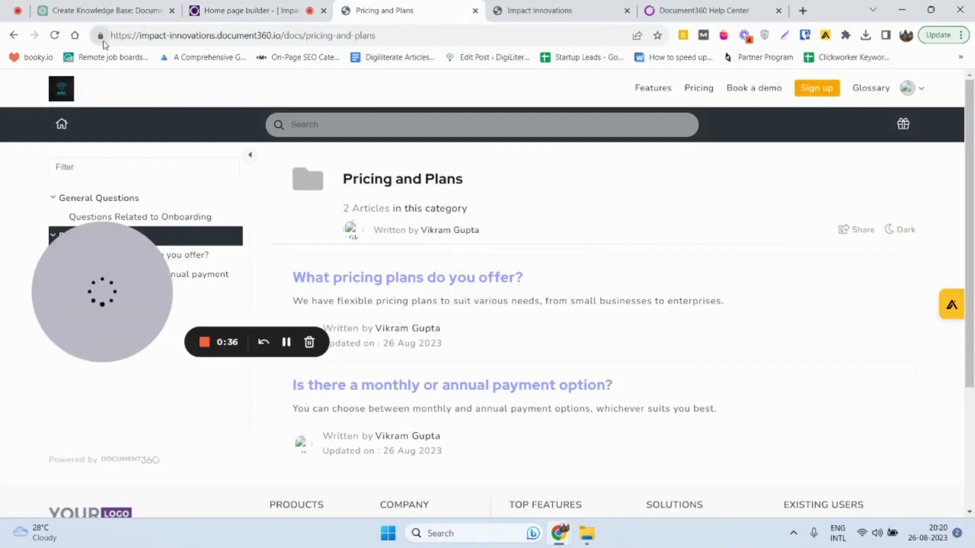
{"action": "left_click_drag", "start_coordinate": [112, 37], "coordinate": [306, 36]}
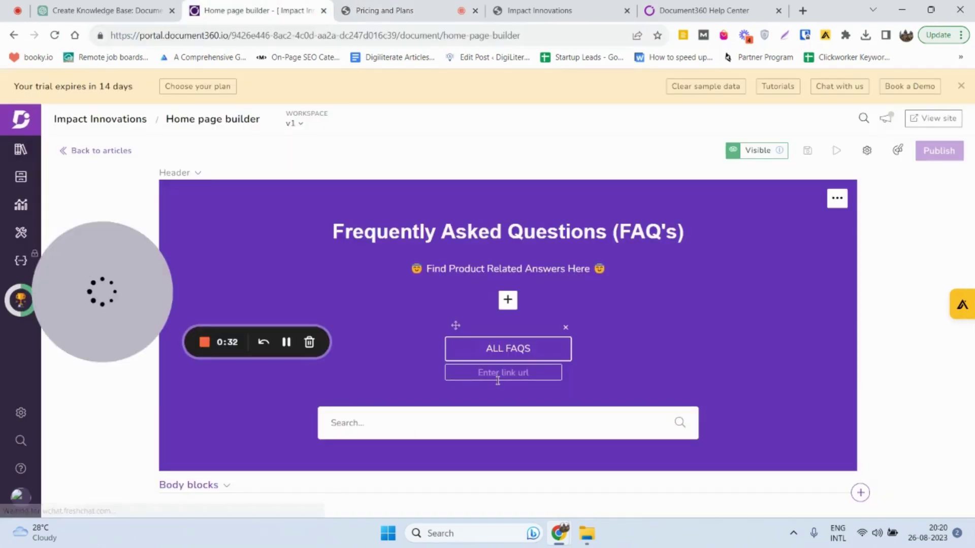
{"action": "left_click", "coordinate": [508, 377]}
{"action": "key", "text": "ctrl+v"}
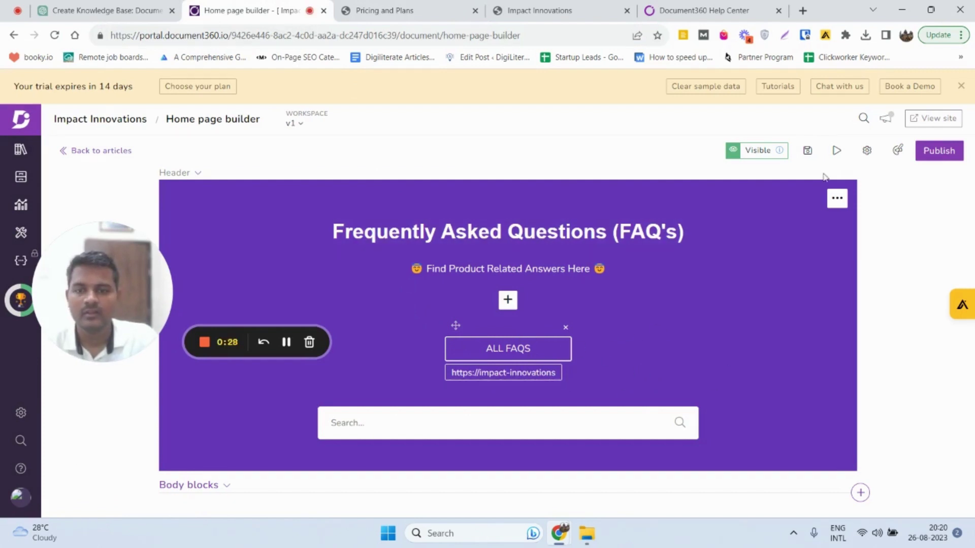
{"action": "left_click", "coordinate": [807, 150]}
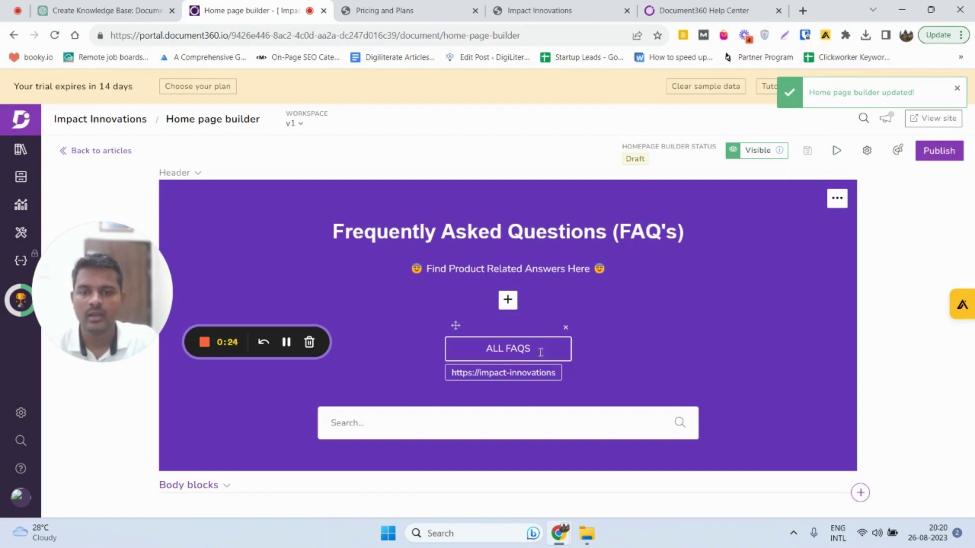
View the published home page's header area and the Questions Related to Onboarding article on the published site.
{"action": "left_click", "coordinate": [931, 121]}
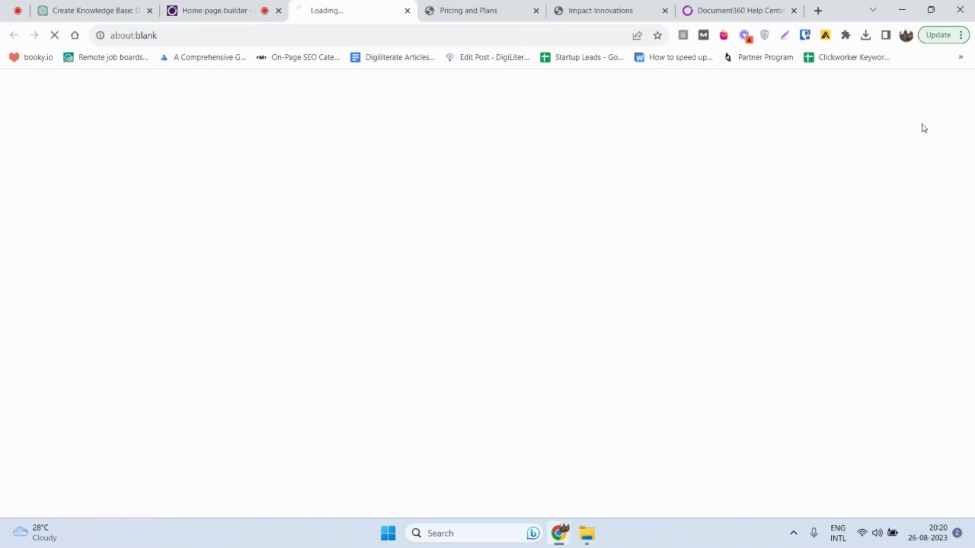
{"action": "left_click", "coordinate": [290, 34]}
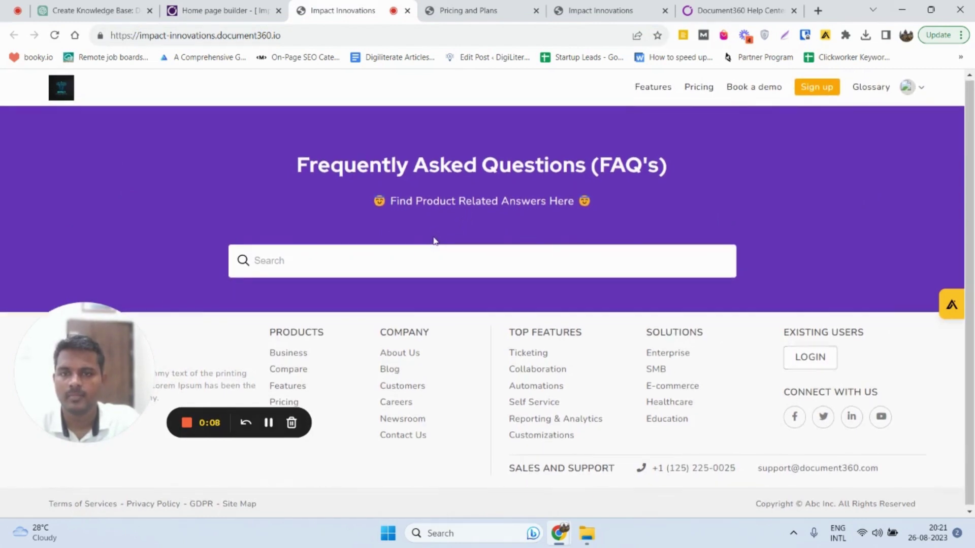
{"action": "scroll", "coordinate": [473, 223], "scroll_direction": "down", "scroll_amount": 1}
{"action": "double_click", "coordinate": [465, 223]}
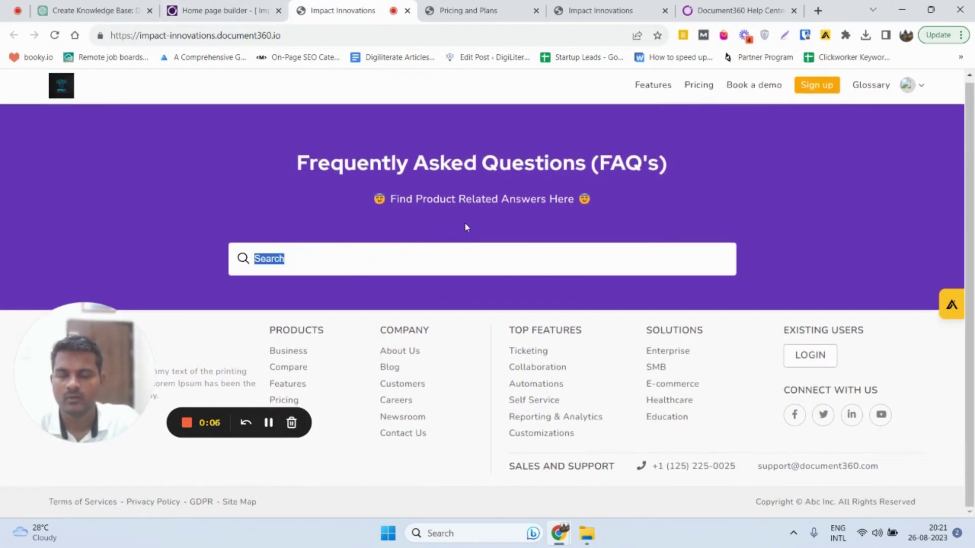
{"action": "left_click", "coordinate": [281, 167]}
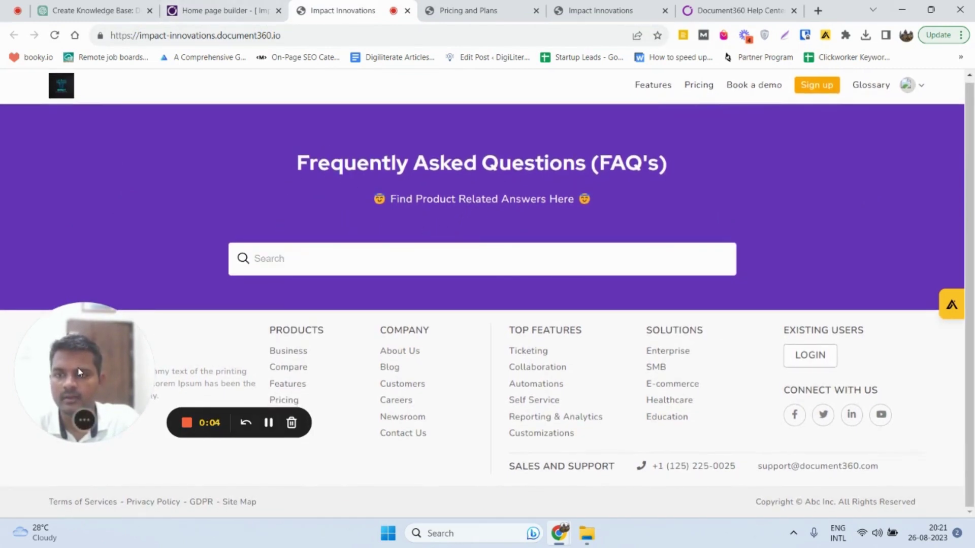
{"action": "left_click_drag", "start_coordinate": [88, 368], "coordinate": [83, 420]}
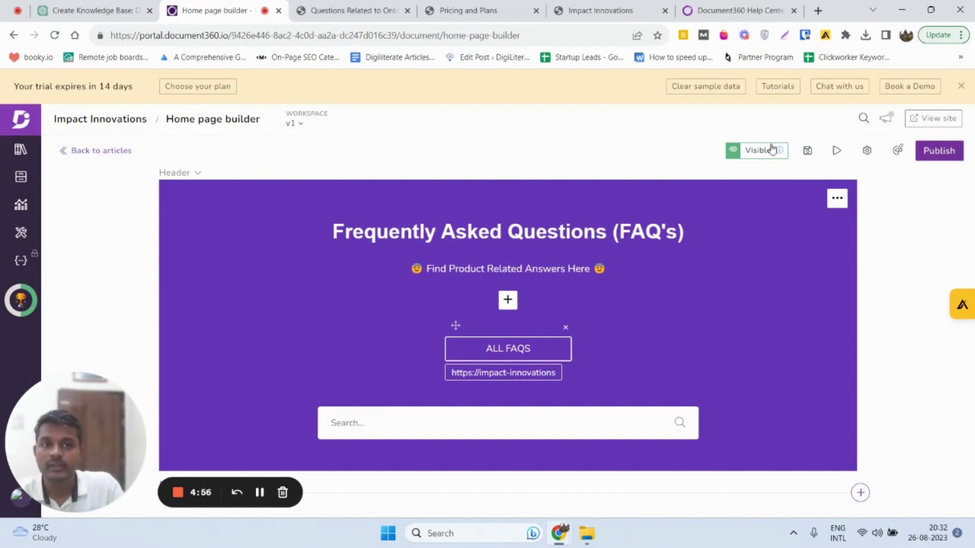
{"action": "left_click", "coordinate": [350, 10]}
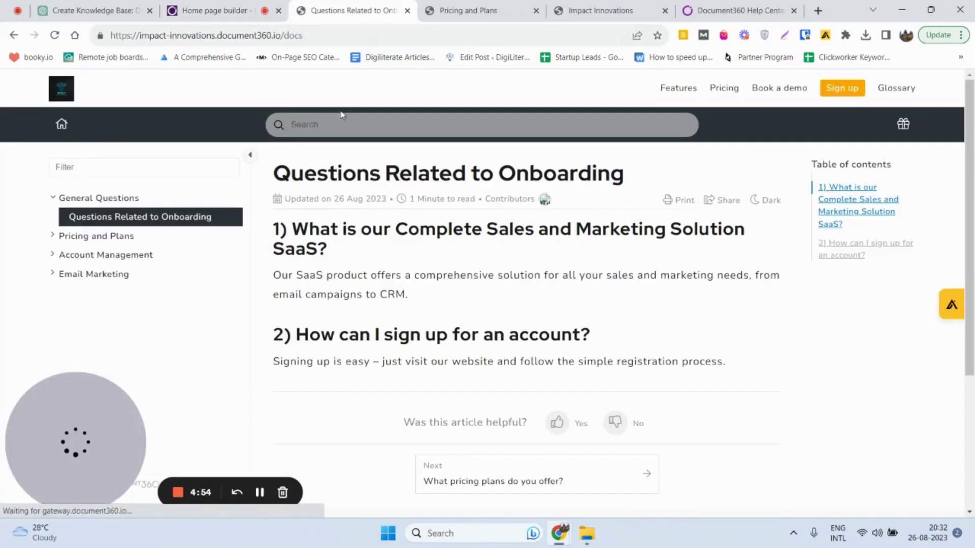
Test the ALL FAQS button on the published home page and view the Pricing and Plans category it leads to.
{"action": "left_click", "coordinate": [14, 35]}
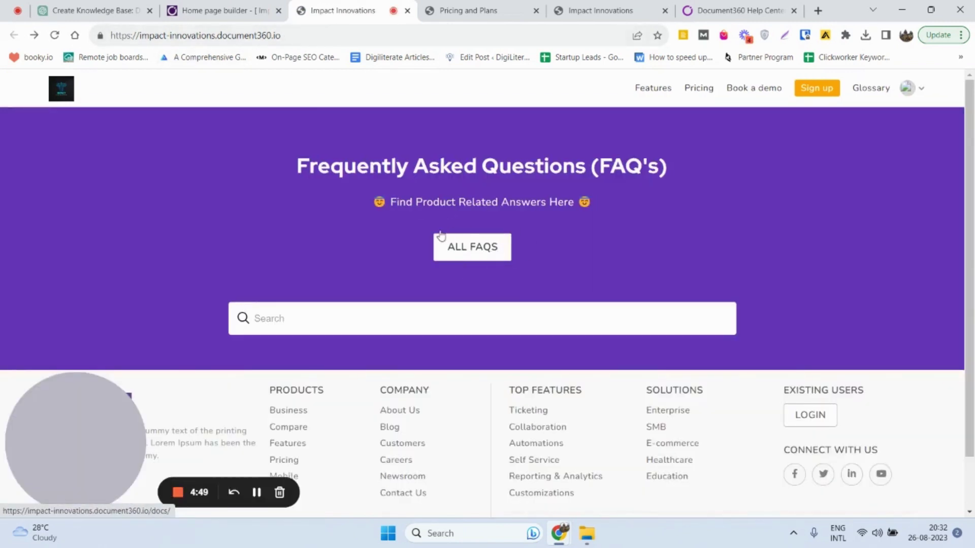
{"action": "left_click", "coordinate": [463, 250]}
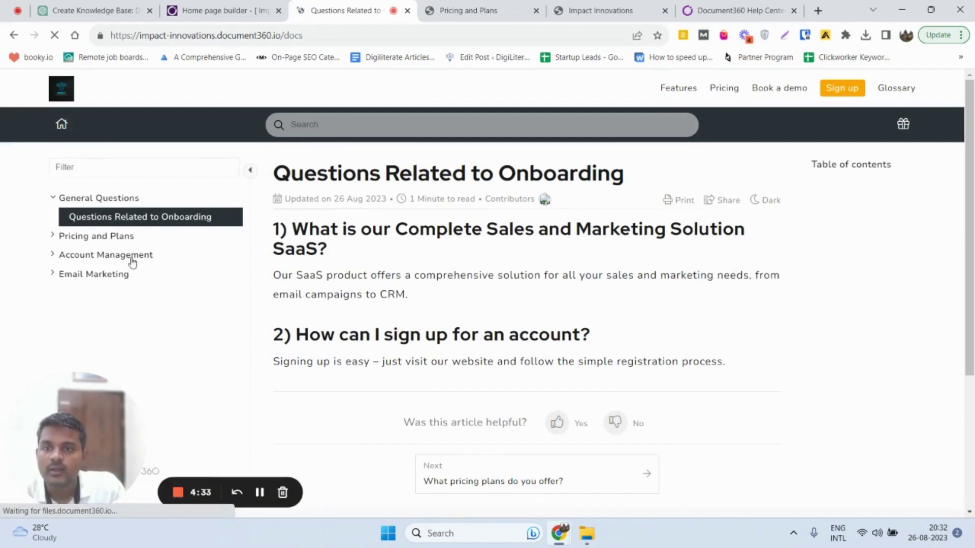
{"action": "scroll", "coordinate": [457, 228], "scroll_direction": "down", "scroll_amount": 4}
{"action": "scroll", "coordinate": [352, 296], "scroll_direction": "up", "scroll_amount": 4}
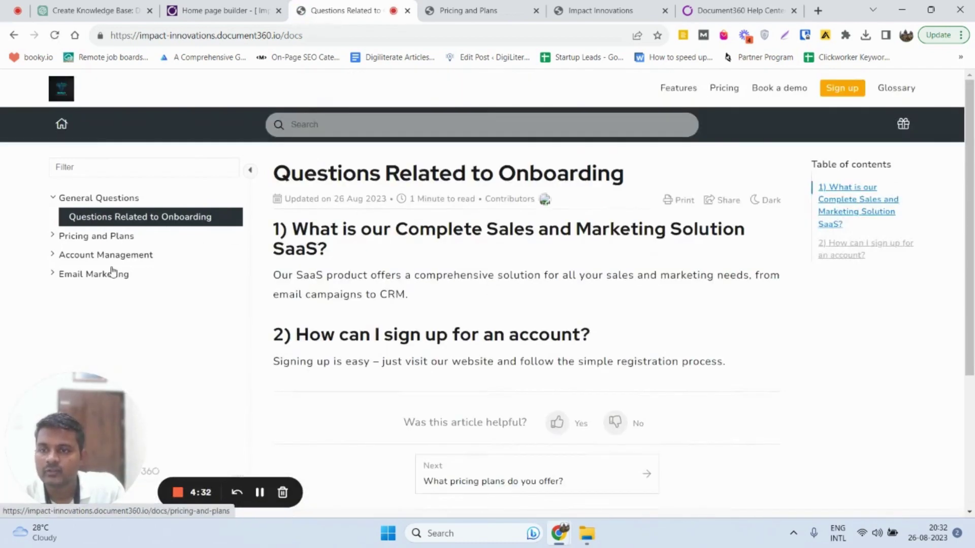
{"action": "left_click", "coordinate": [104, 237]}
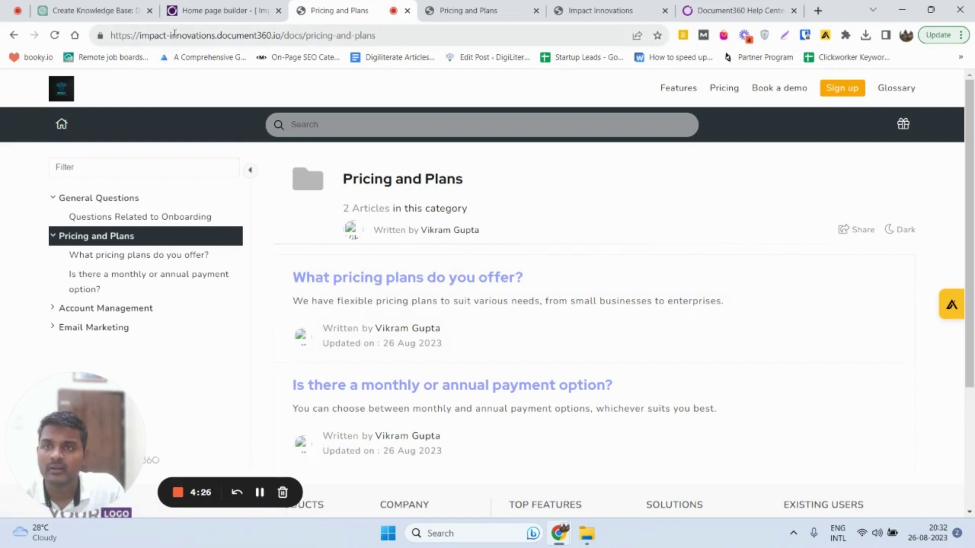
{"action": "left_click", "coordinate": [14, 35]}
Return to the home page builder and view the options of the header block.
{"action": "key", "text": "ctrl+shift+Tab"}
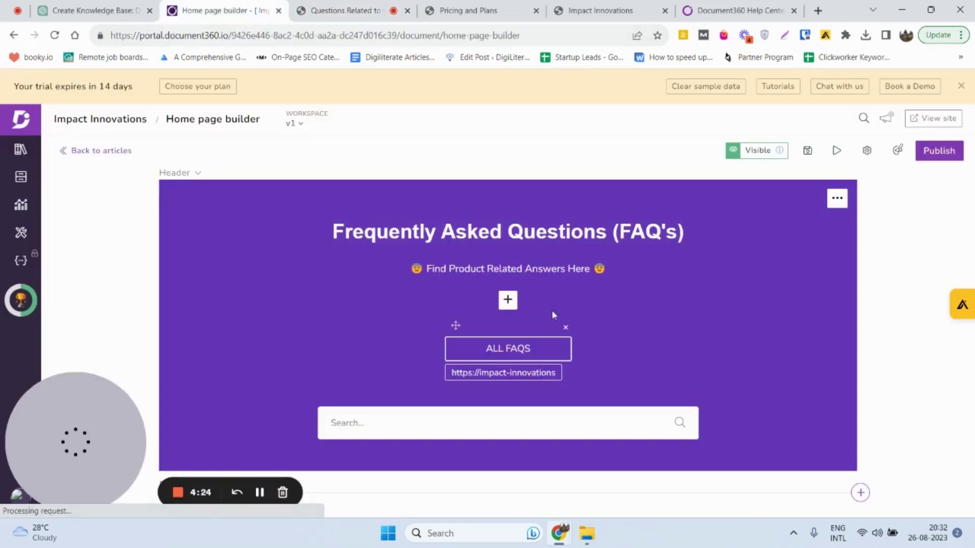
{"action": "left_click", "coordinate": [837, 198]}
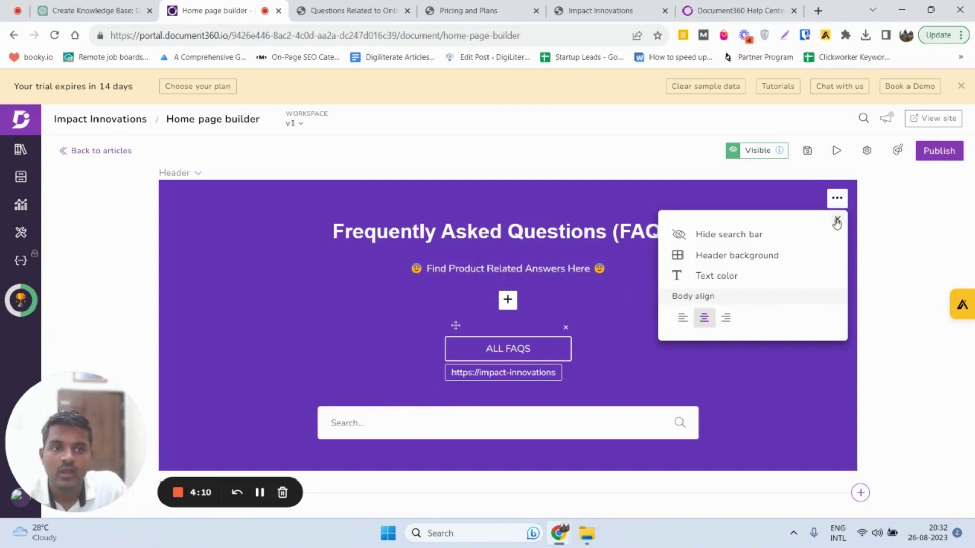
{"action": "left_click", "coordinate": [617, 286]}
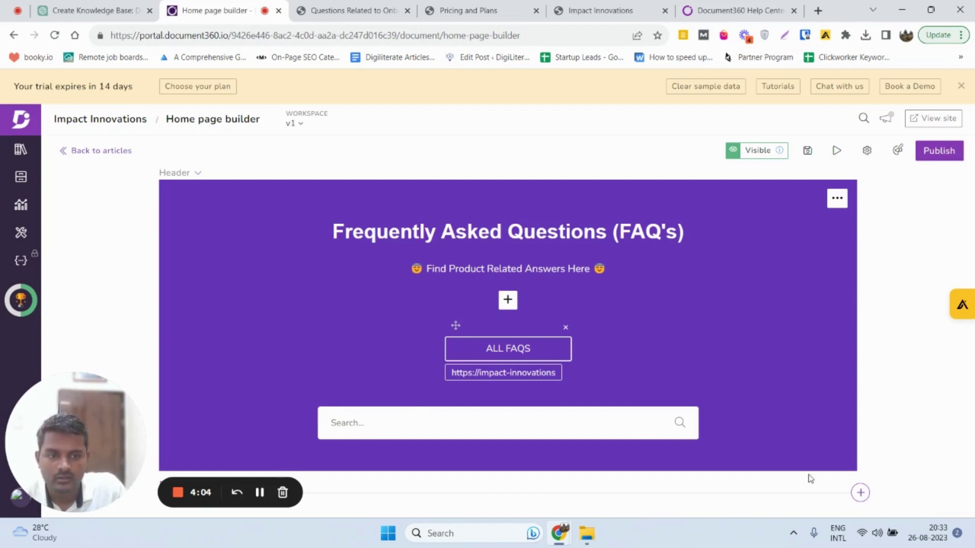
Add a Text block below the header and title it "SaaS Questions".
{"action": "left_click", "coordinate": [860, 494]}
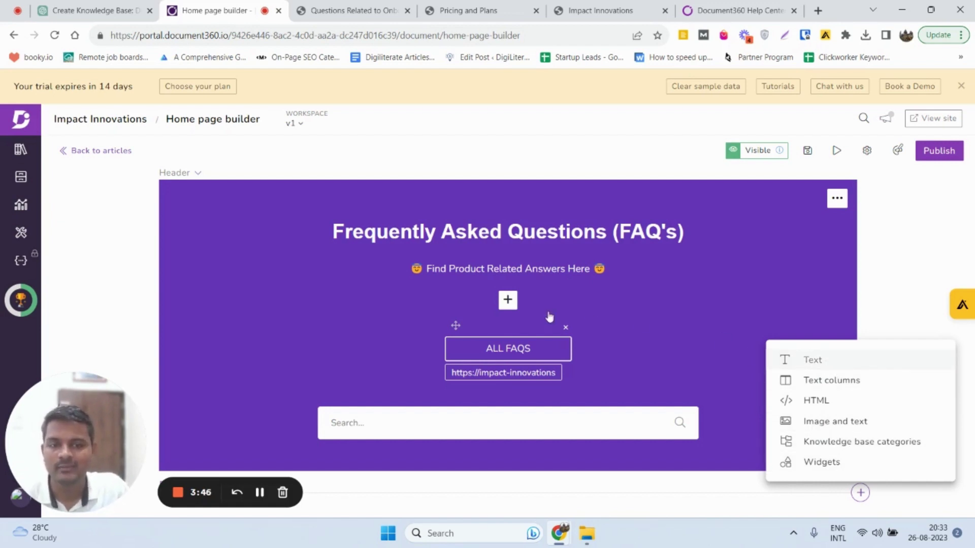
{"action": "scroll", "coordinate": [550, 317], "scroll_direction": "down", "scroll_amount": 4}
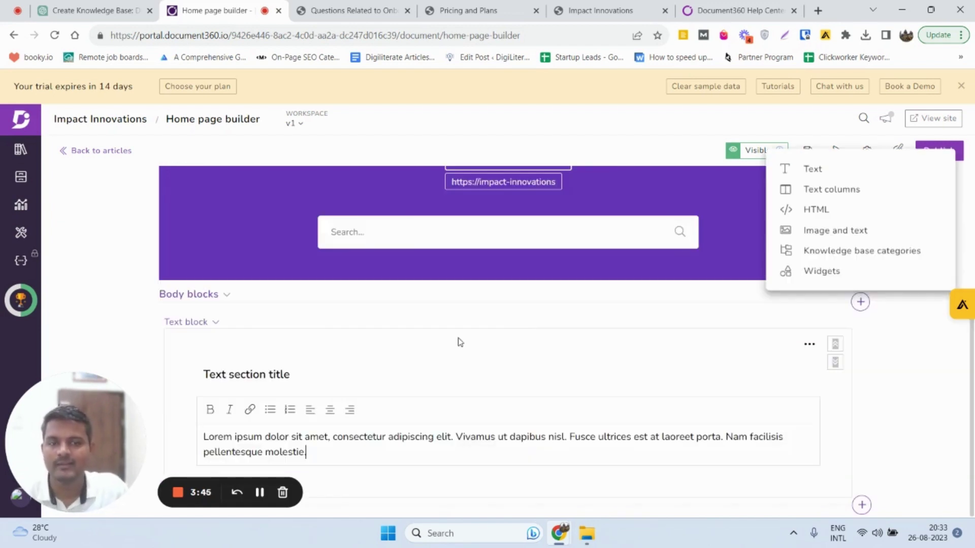
{"action": "triple_click", "coordinate": [280, 374]}
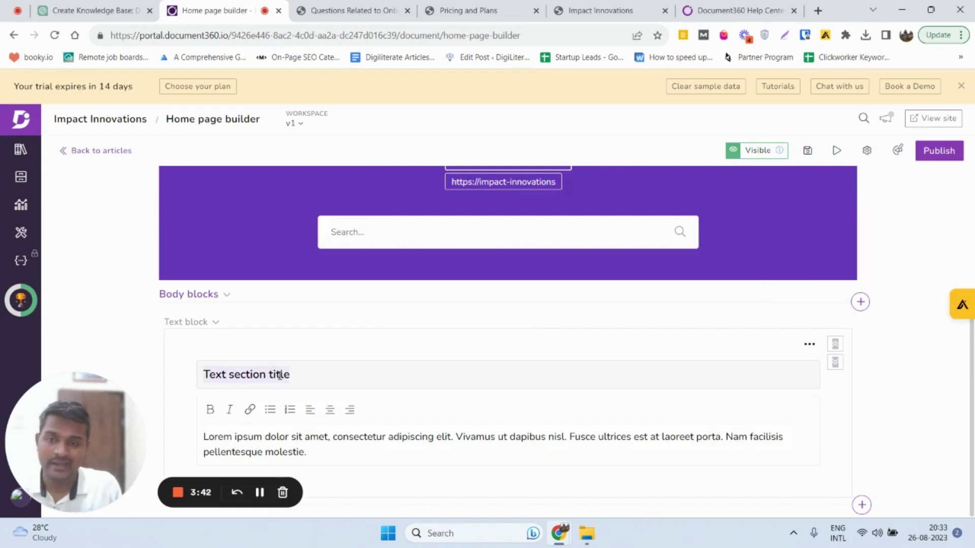
{"action": "type", "text": "SaaS Questions"}
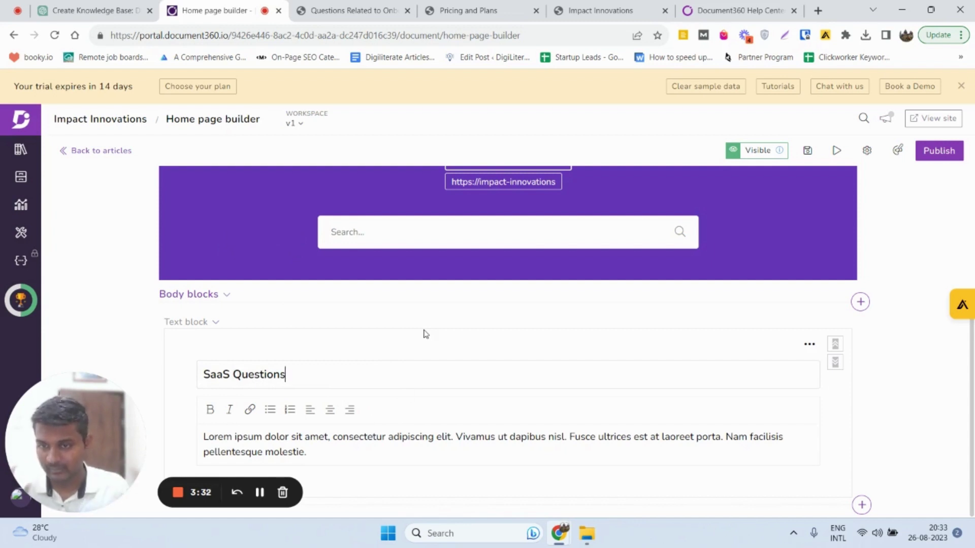
Keep the text block's placeholder body, then save and publish the home page.
{"action": "triple_click", "coordinate": [276, 446]}
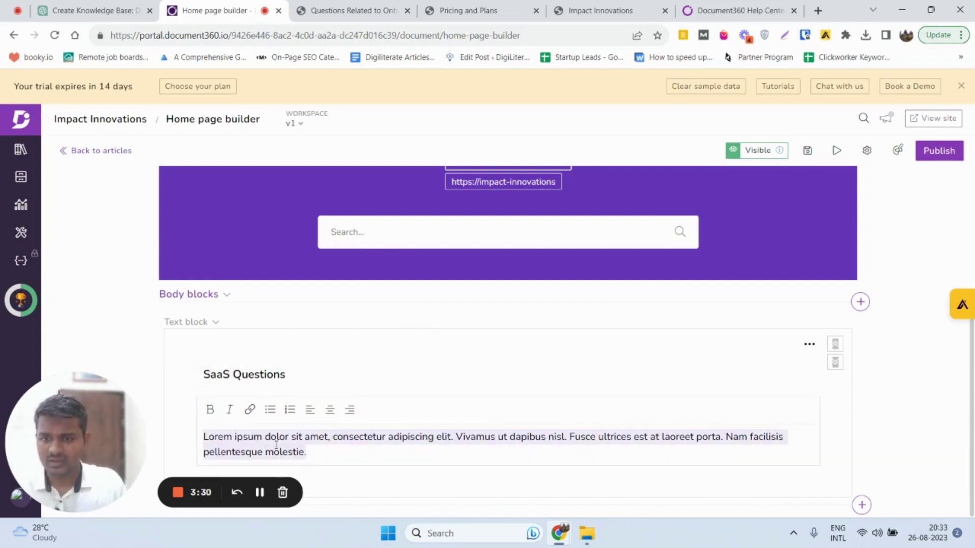
{"action": "left_click", "coordinate": [905, 420]}
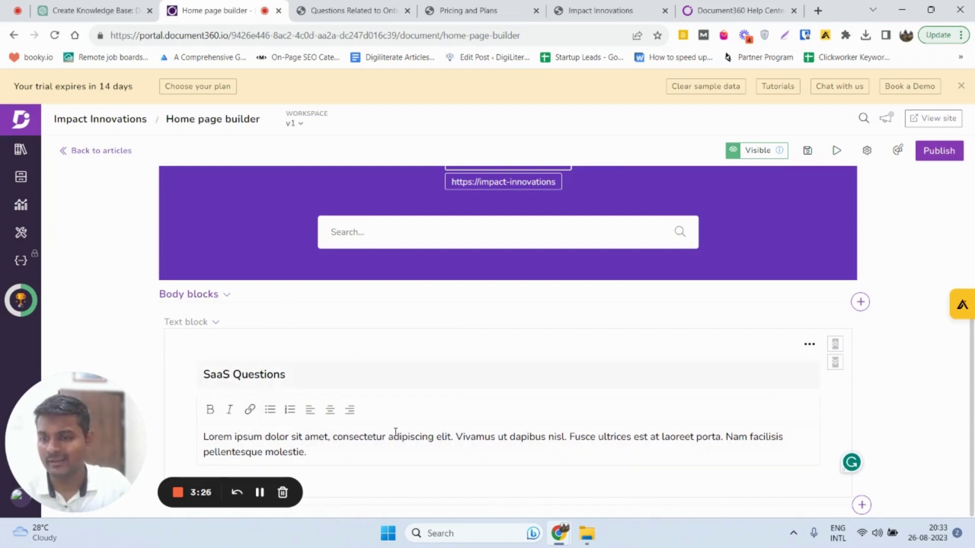
{"action": "left_click", "coordinate": [807, 150]}
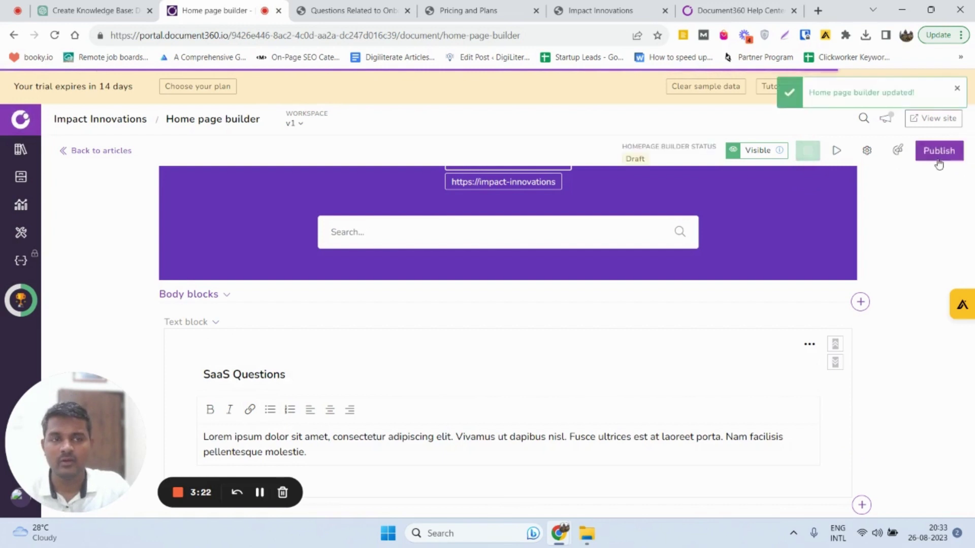
{"action": "left_click", "coordinate": [938, 162]}
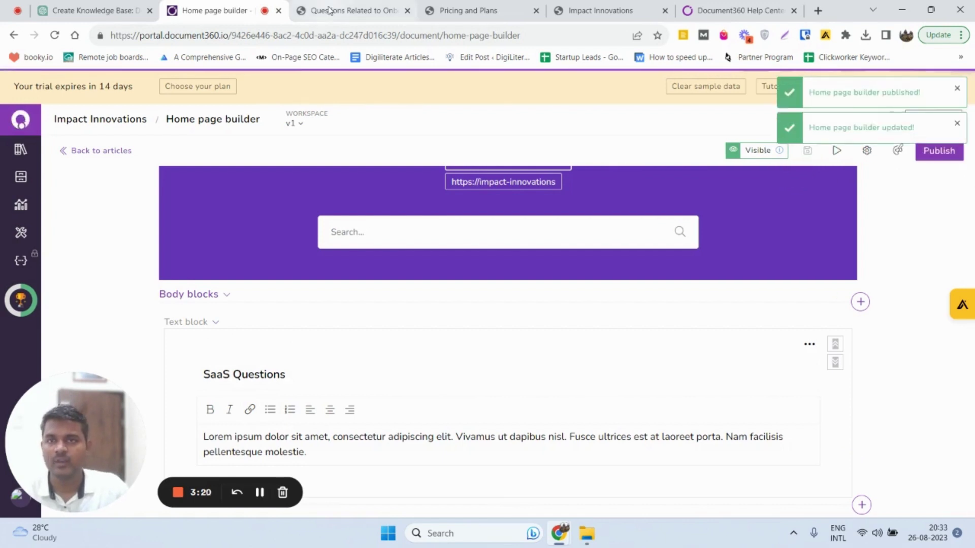
Reload the published home page and examine the SaaS Questions section below the header.
{"action": "left_click", "coordinate": [329, 10]}
{"action": "left_click", "coordinate": [14, 35]}
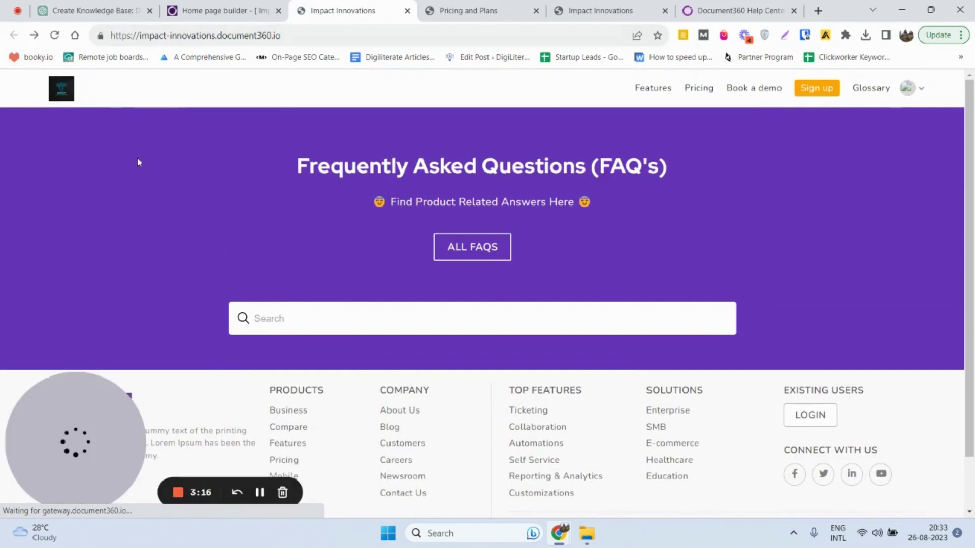
{"action": "left_click", "coordinate": [317, 34]}
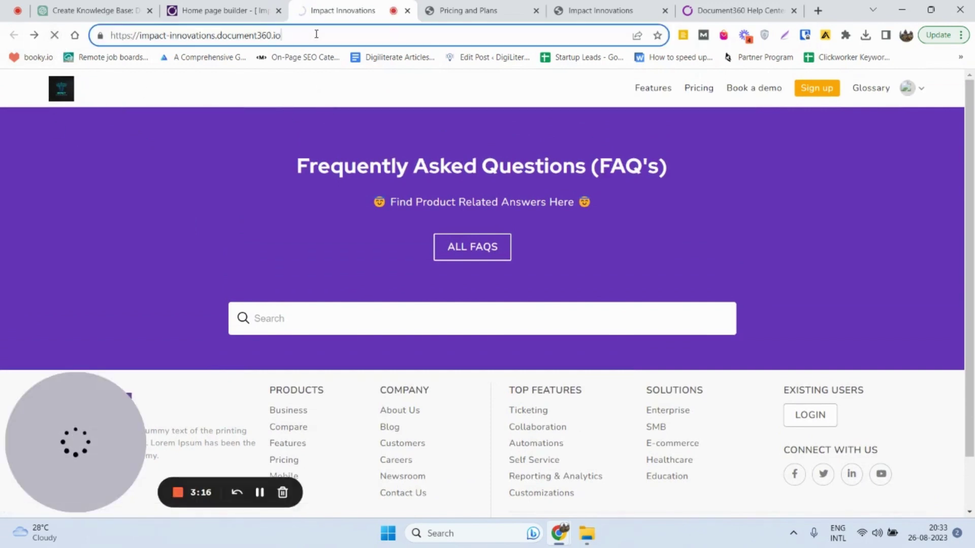
{"action": "key", "text": "ctrl+a"}
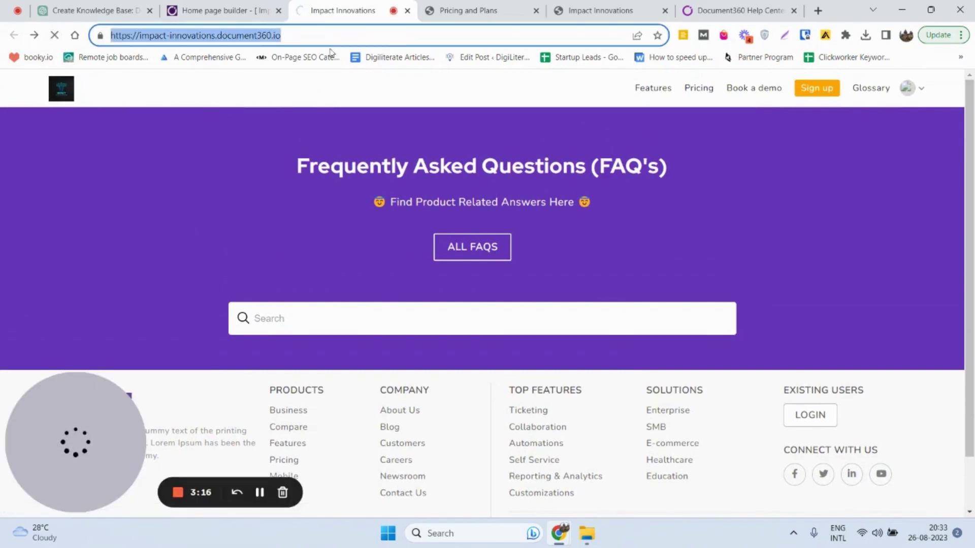
{"action": "left_click", "coordinate": [259, 493]}
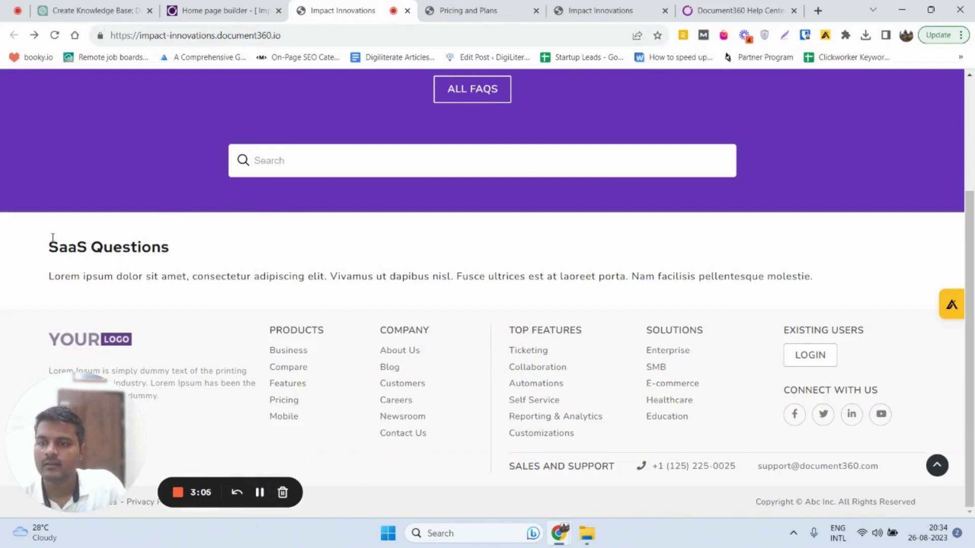
{"action": "left_click_drag", "start_coordinate": [52, 239], "coordinate": [868, 288]}
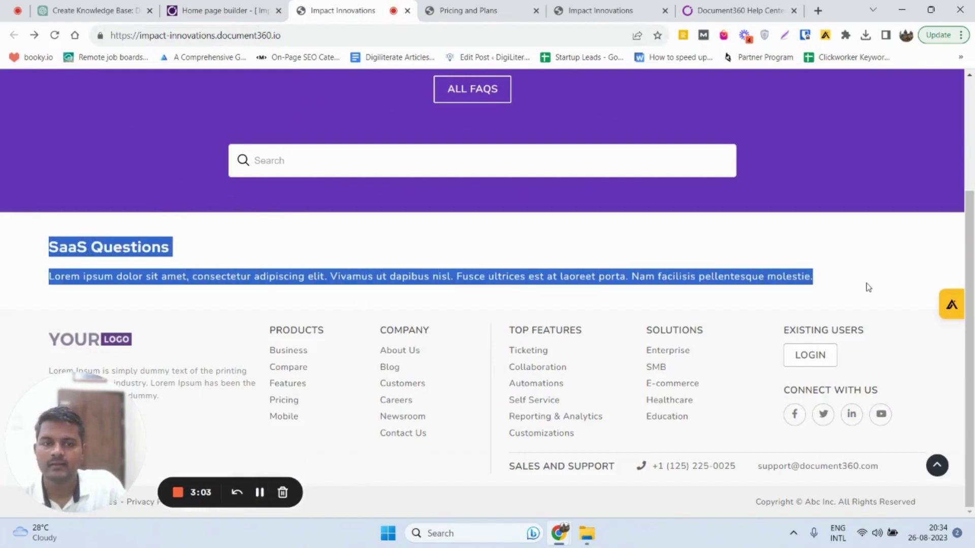
{"action": "scroll", "coordinate": [415, 214], "scroll_direction": "up", "scroll_amount": 3}
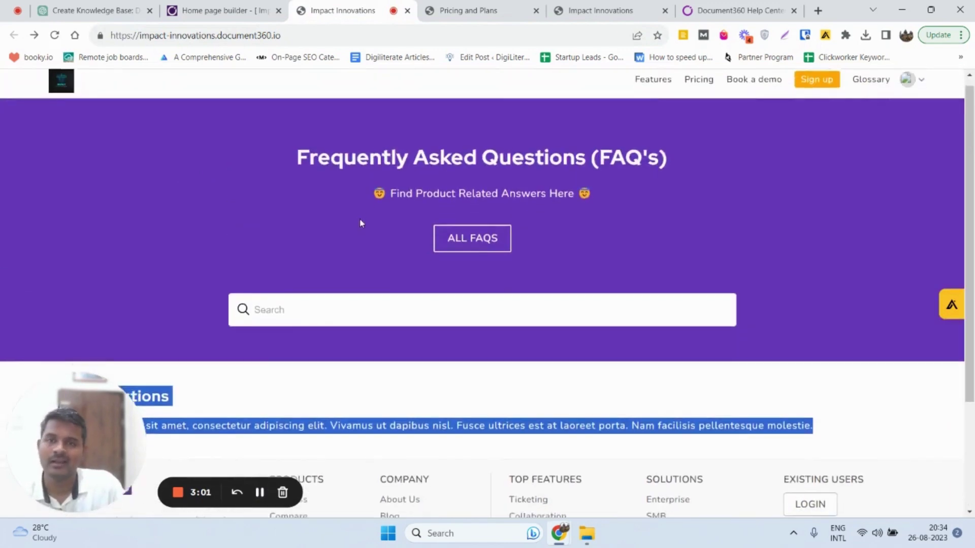
{"action": "scroll", "coordinate": [354, 229], "scroll_direction": "down", "scroll_amount": 3}
Back in the home page builder, add a Text columns block between the header and the SaaS Questions block.
{"action": "left_click", "coordinate": [193, 12]}
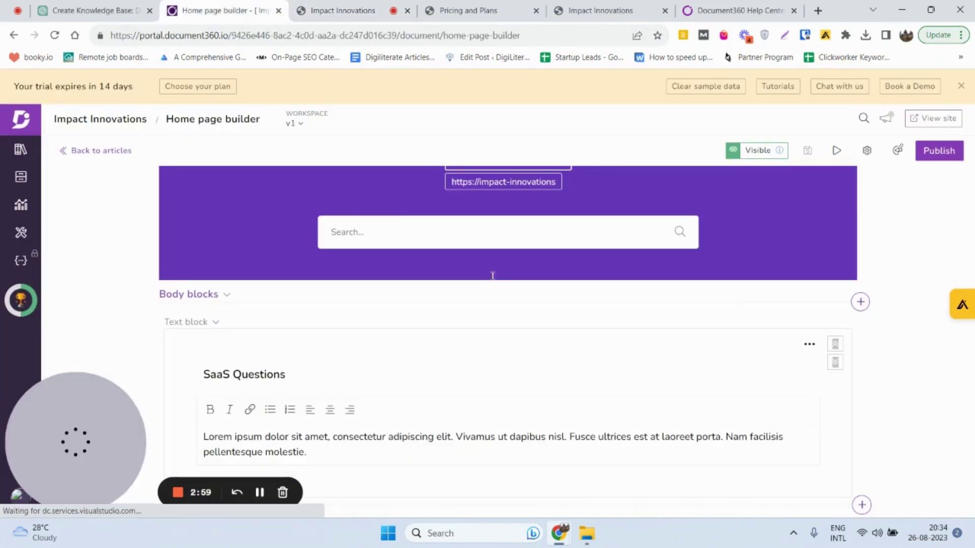
{"action": "left_click", "coordinate": [860, 302]}
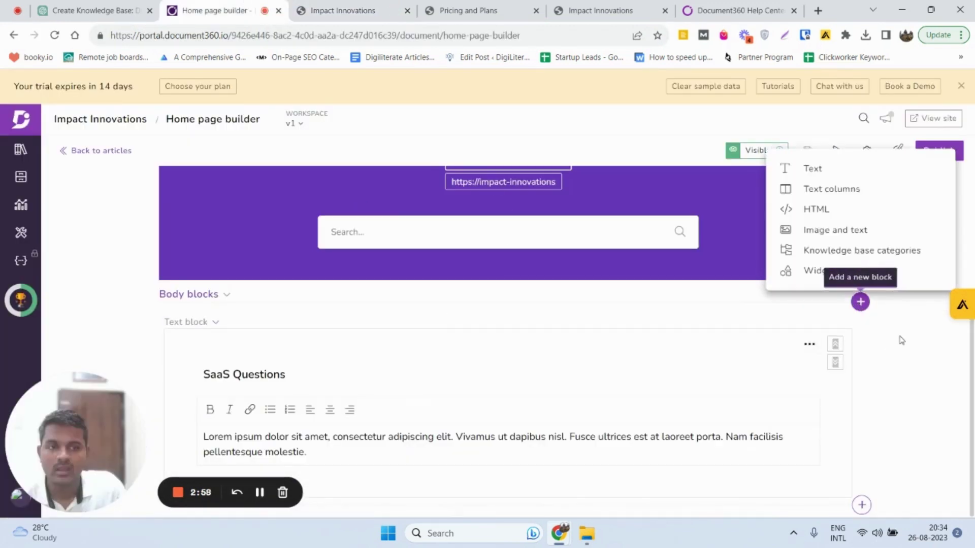
{"action": "left_click", "coordinate": [836, 194]}
{"action": "scroll", "coordinate": [294, 364], "scroll_direction": "down", "scroll_amount": 3}
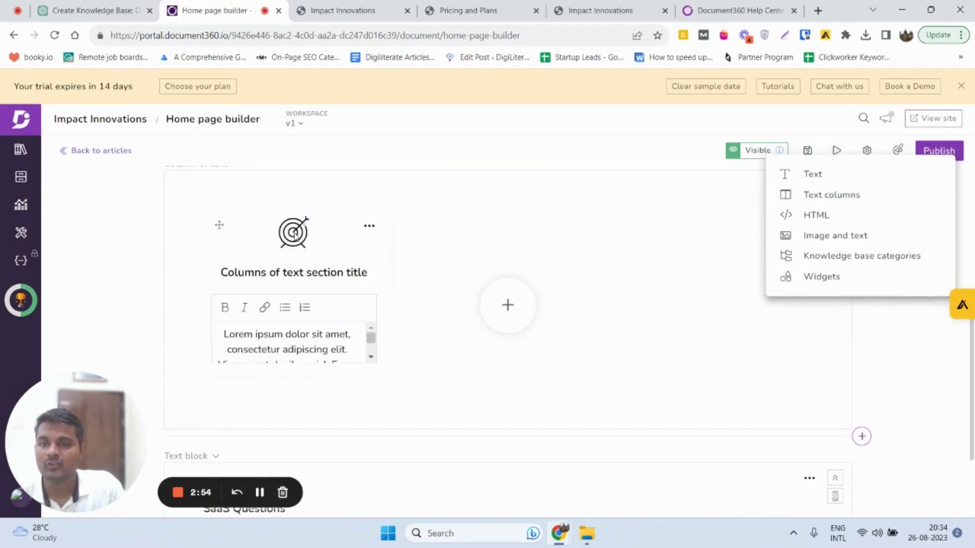
{"action": "double_click", "coordinate": [297, 274]}
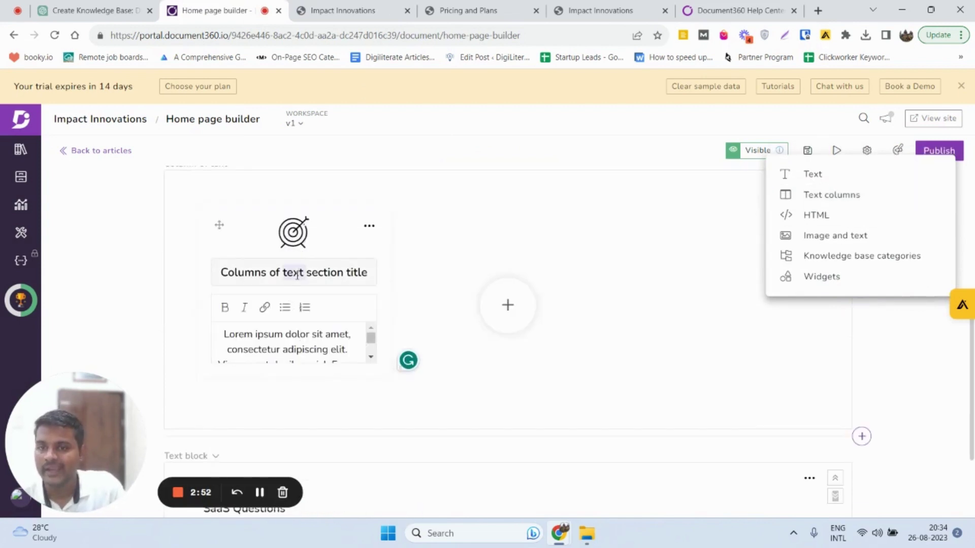
{"action": "left_click", "coordinate": [297, 275]}
{"action": "scroll", "coordinate": [293, 345], "scroll_direction": "down", "scroll_amount": 2}
{"action": "scroll", "coordinate": [291, 270], "scroll_direction": "up", "scroll_amount": 2}
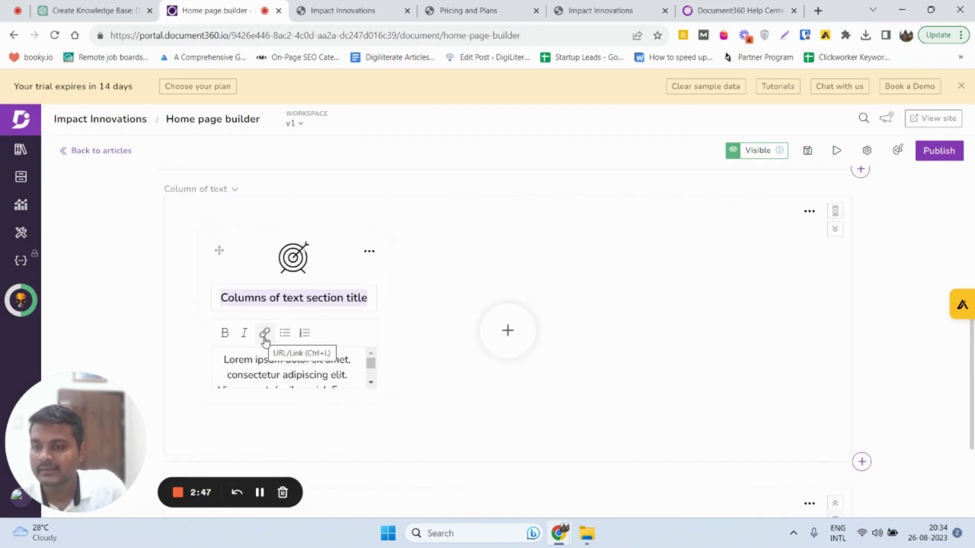
{"action": "scroll", "coordinate": [324, 345], "scroll_direction": "down", "scroll_amount": 3}
{"action": "scroll", "coordinate": [315, 325], "scroll_direction": "up", "scroll_amount": 3}
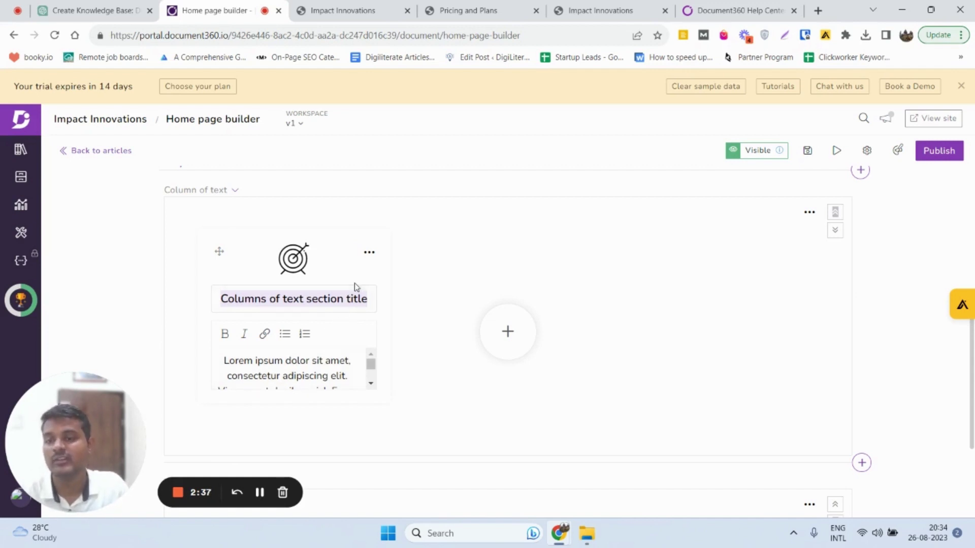
Change the text column's icon to the heart with a pulse line and plus sign.
{"action": "left_click", "coordinate": [369, 256]}
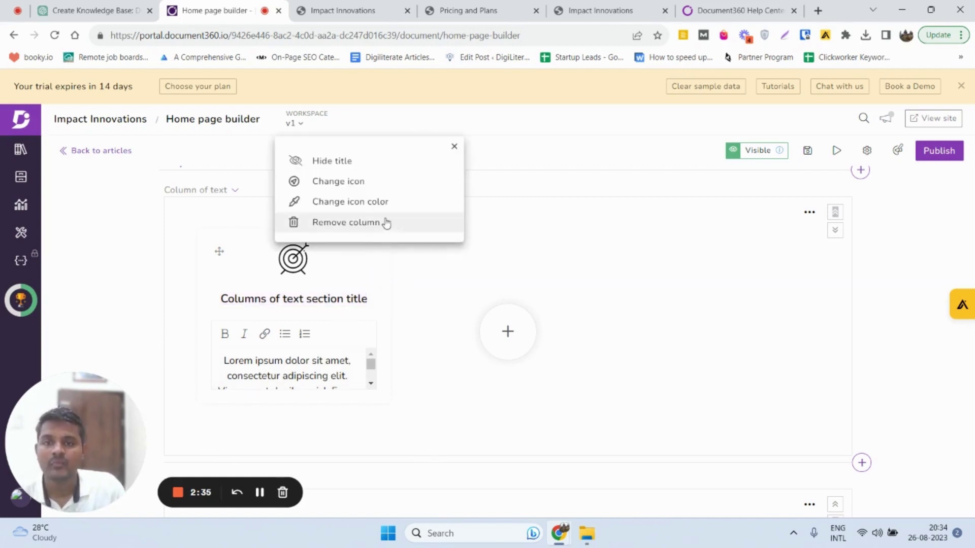
{"action": "left_click", "coordinate": [299, 261]}
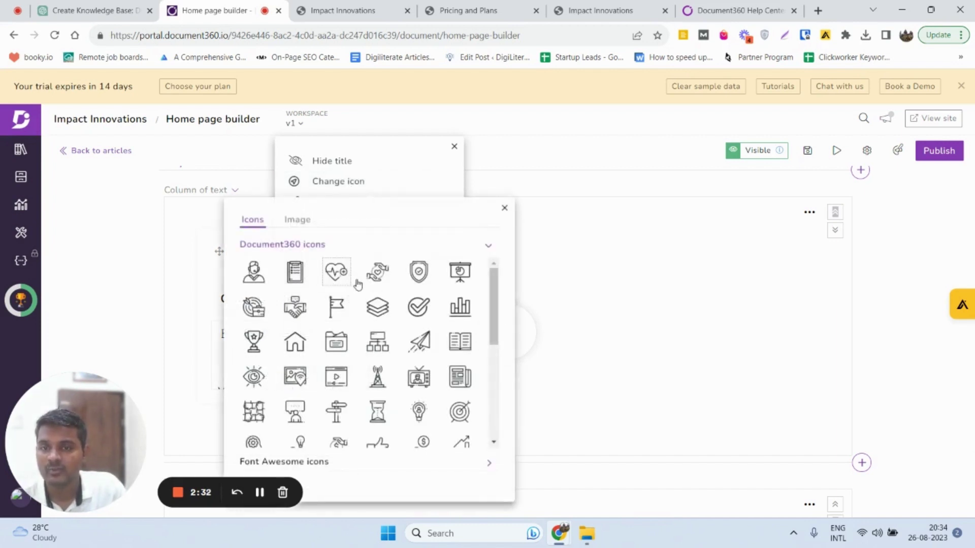
{"action": "left_click", "coordinate": [415, 191]}
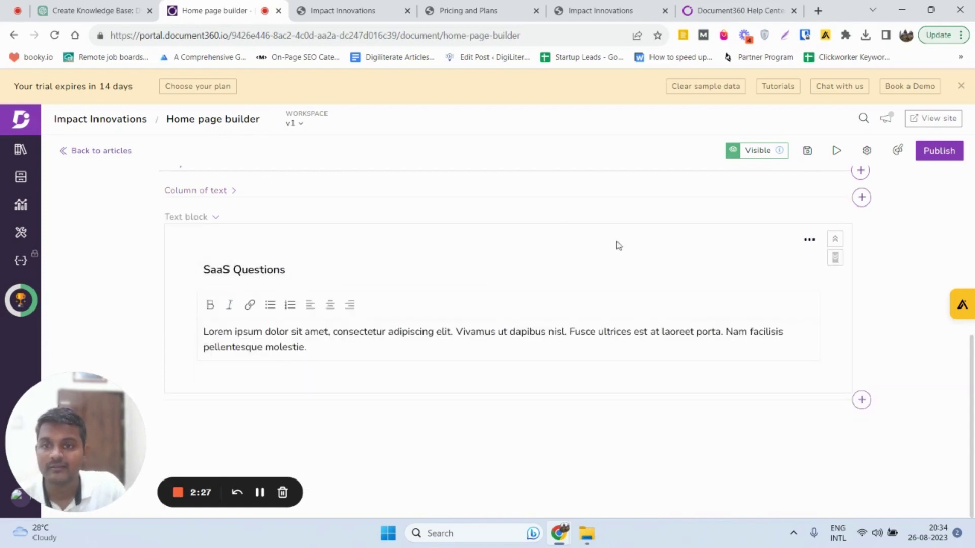
{"action": "scroll", "coordinate": [353, 242], "scroll_direction": "up", "scroll_amount": 5}
{"action": "scroll", "coordinate": [363, 260], "scroll_direction": "down", "scroll_amount": 3}
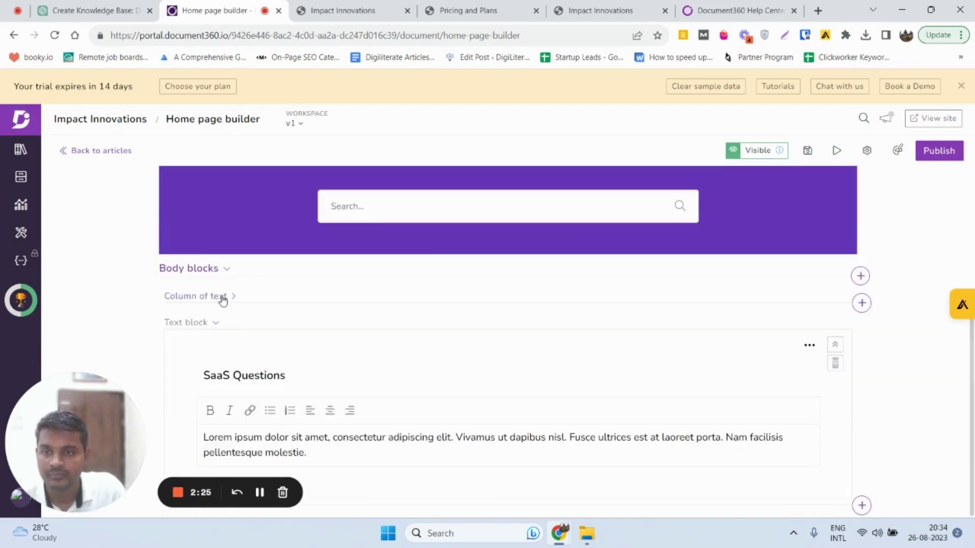
{"action": "left_click", "coordinate": [250, 303]}
{"action": "scroll", "coordinate": [325, 304], "scroll_direction": "down", "scroll_amount": 2}
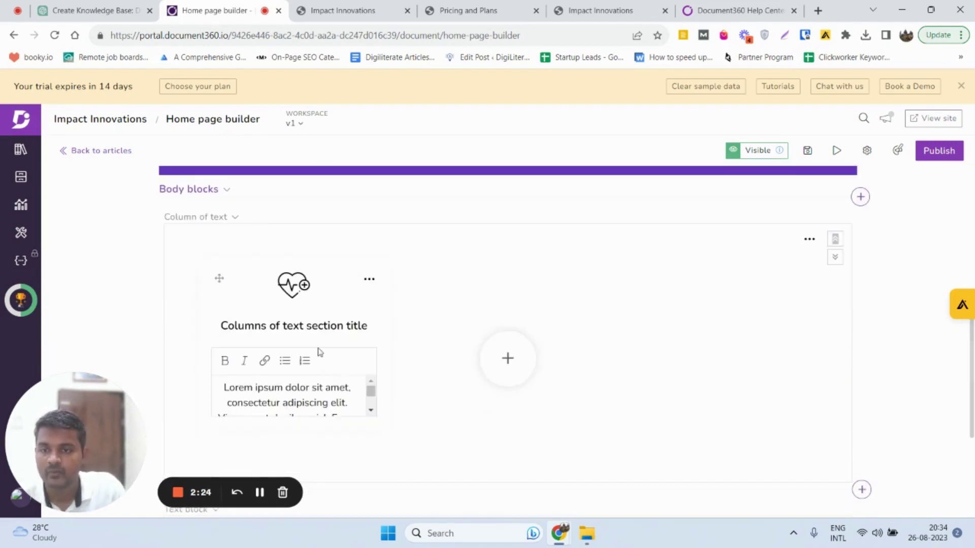
Set the color of the text column's heart icon to light blue.
{"action": "left_click", "coordinate": [369, 280]}
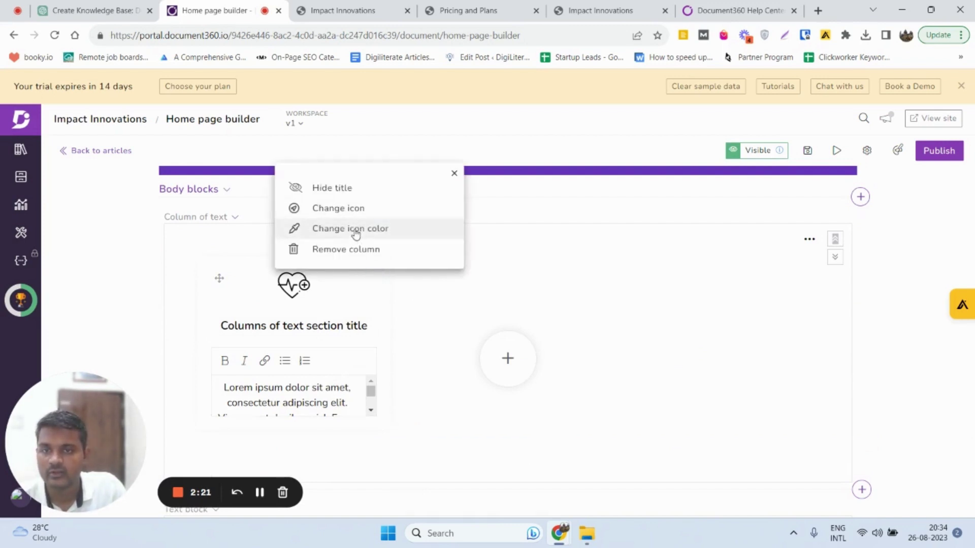
{"action": "left_click", "coordinate": [356, 231]}
{"action": "left_click", "coordinate": [366, 136]}
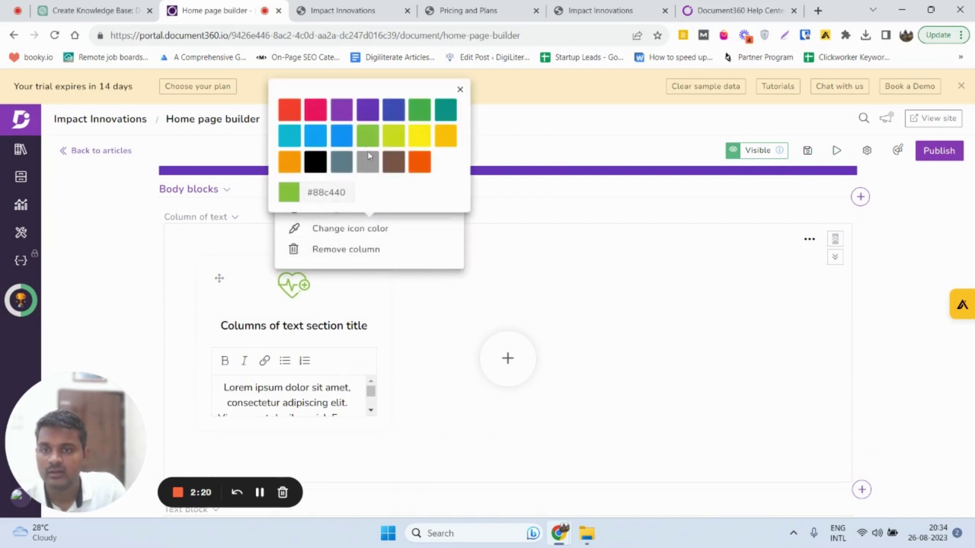
{"action": "left_click", "coordinate": [317, 162]}
{"action": "left_click", "coordinate": [317, 136]}
{"action": "left_click", "coordinate": [520, 303]}
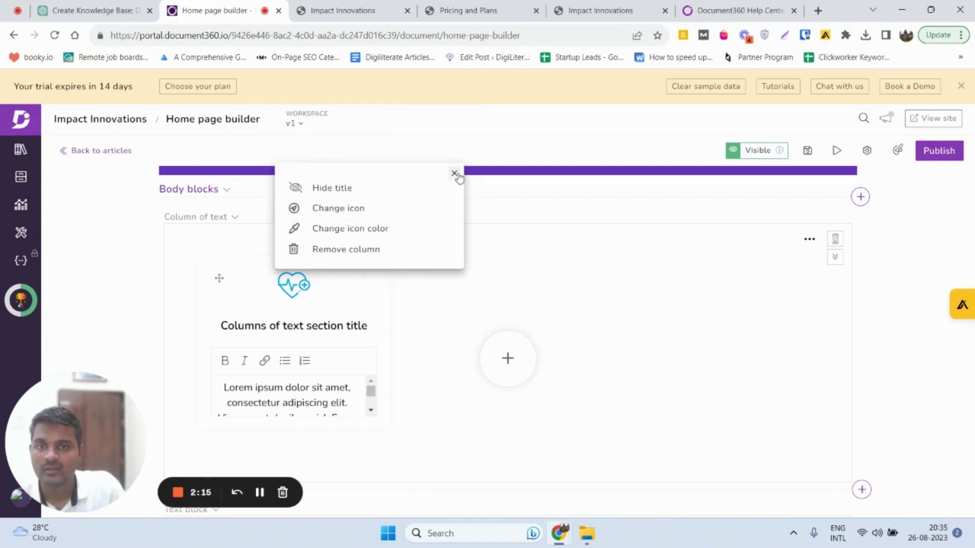
Add an HTML block to the home page body below the SaaS Questions text block.
{"action": "left_click", "coordinate": [454, 173]}
{"action": "scroll", "coordinate": [445, 361], "scroll_direction": "down", "scroll_amount": 4}
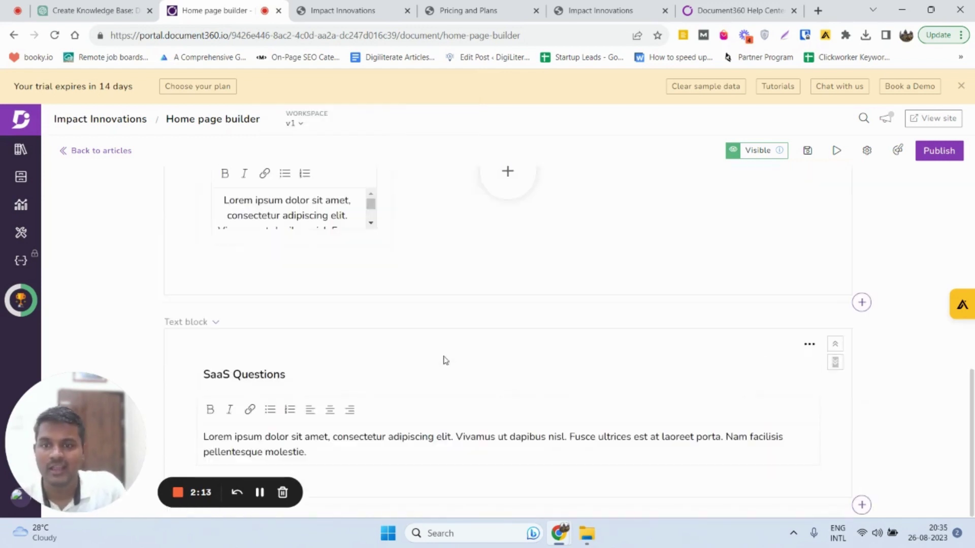
{"action": "left_click", "coordinate": [862, 302]}
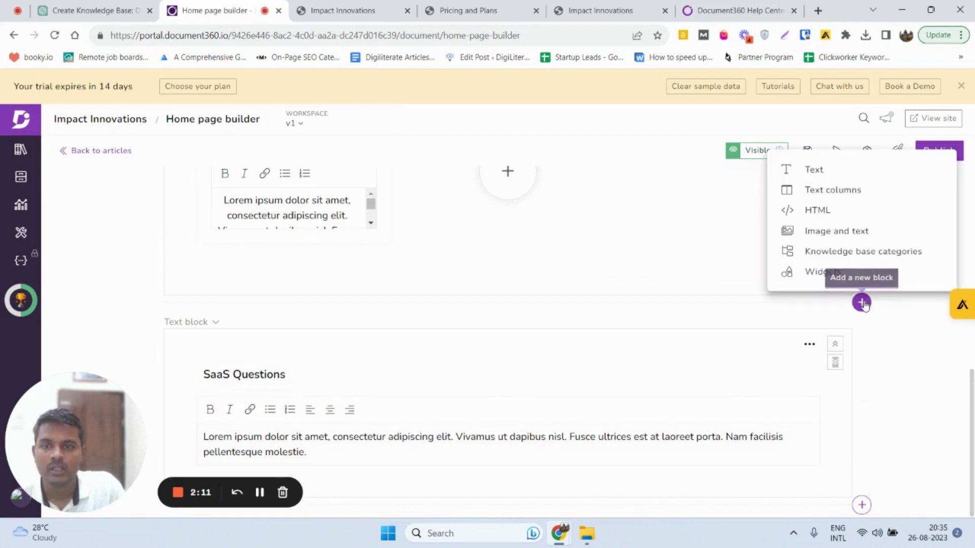
{"action": "left_click", "coordinate": [817, 210]}
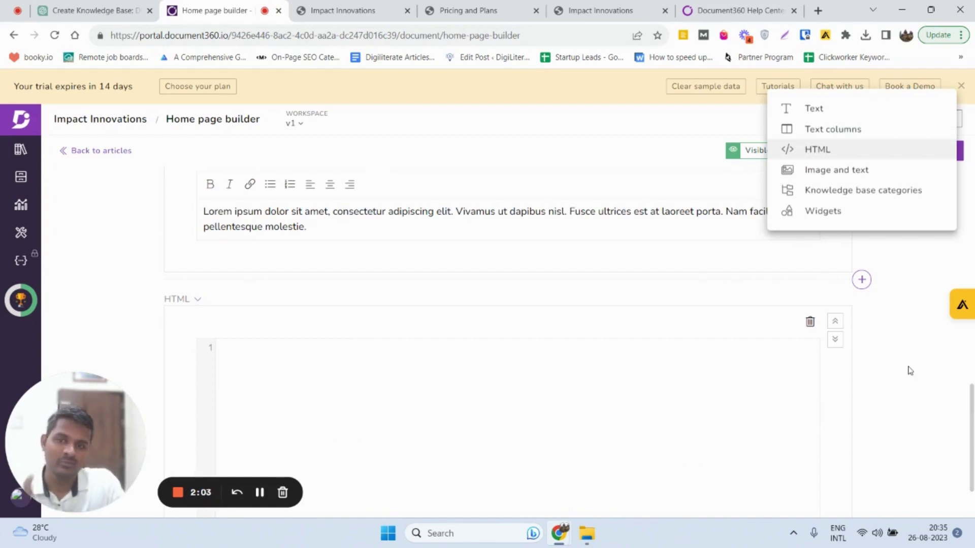
Add an Image and text block and a Knowledge base categories block to the home page body.
{"action": "left_click", "coordinate": [820, 174]}
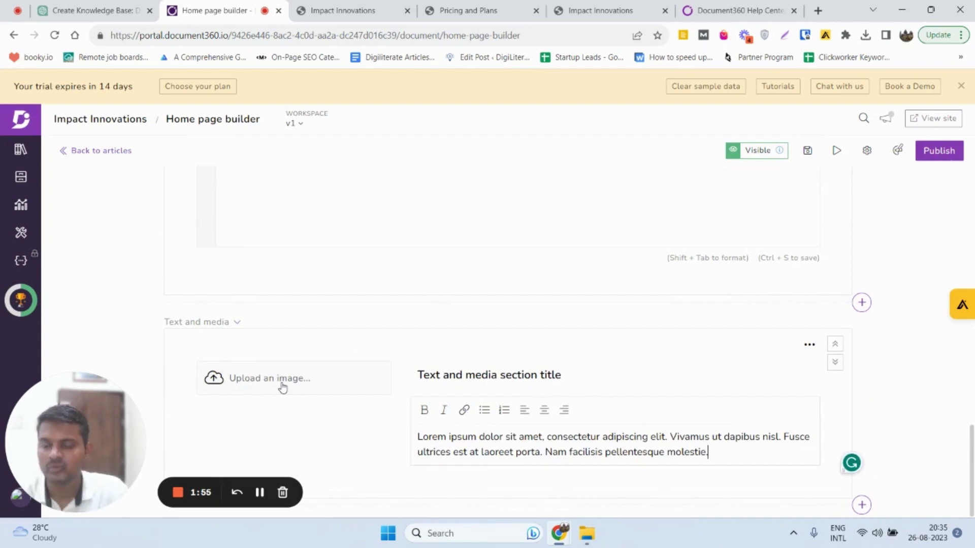
{"action": "scroll", "coordinate": [507, 381], "scroll_direction": "up", "scroll_amount": 2}
{"action": "scroll", "coordinate": [422, 386], "scroll_direction": "down", "scroll_amount": 2}
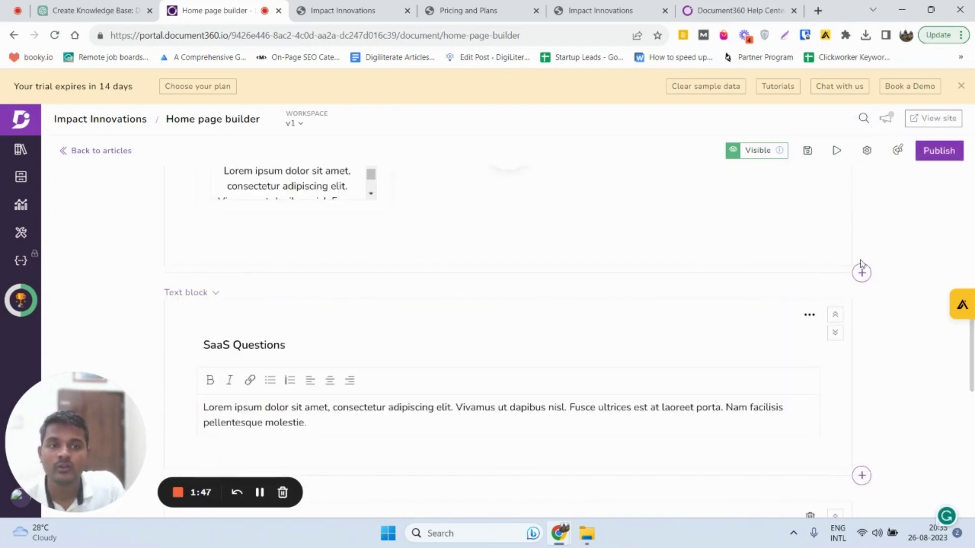
{"action": "left_click", "coordinate": [861, 272]}
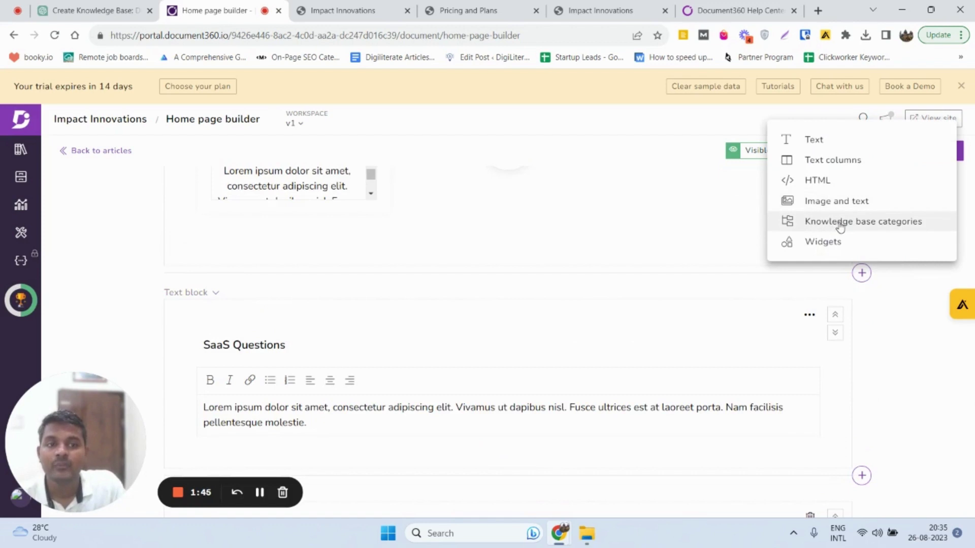
{"action": "left_click", "coordinate": [840, 226]}
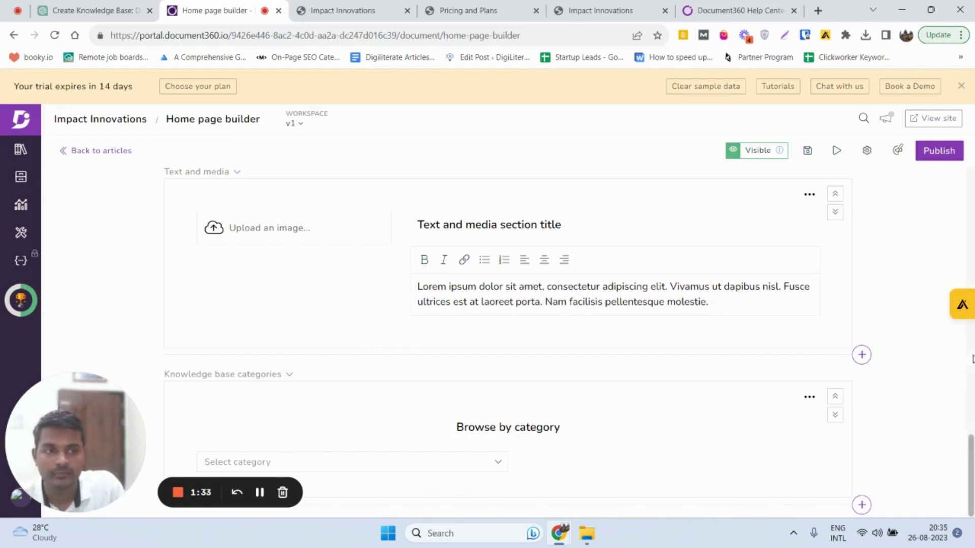
Select General Questions, Pricing and Plans, Account Management and Email Marketing as the categories shown under Browse by category.
{"action": "left_click", "coordinate": [494, 467]}
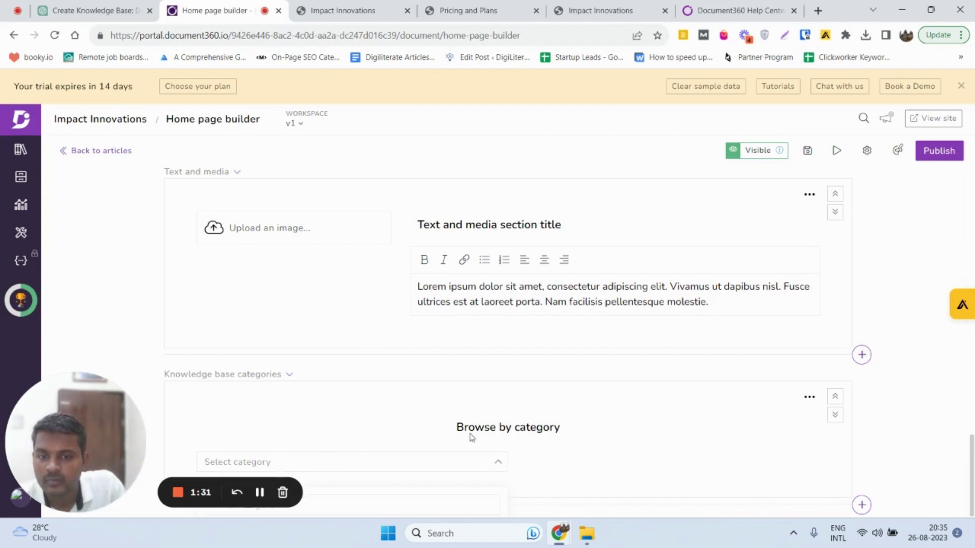
{"action": "scroll", "coordinate": [914, 442], "scroll_direction": "down", "scroll_amount": 2}
{"action": "key", "text": "ctrl+minus"}
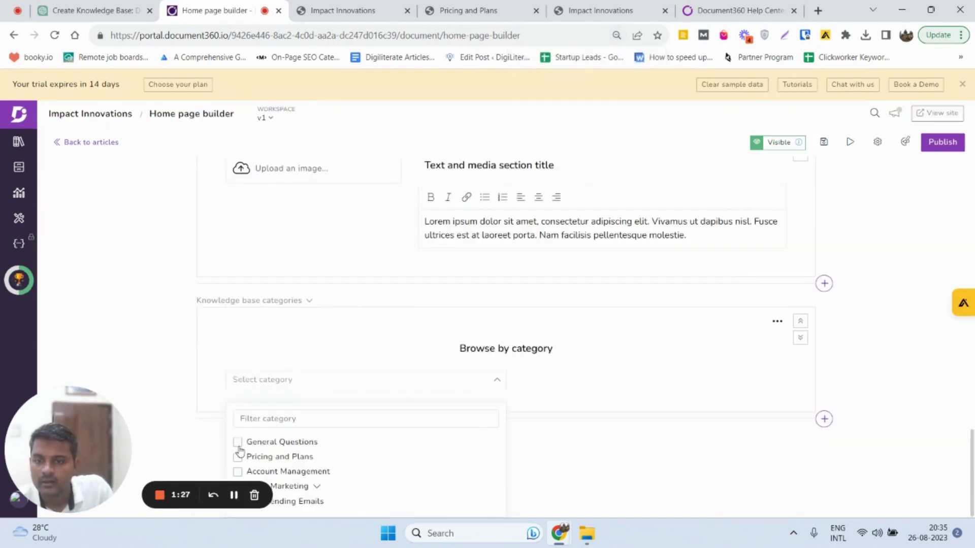
{"action": "key", "text": "ctrl+minus"}
{"action": "key", "text": "ctrl+plus"}
{"action": "left_click_drag", "start_coordinate": [81, 447], "coordinate": [900, 288]}
{"action": "scroll", "coordinate": [894, 260], "scroll_direction": "up", "scroll_amount": 5}
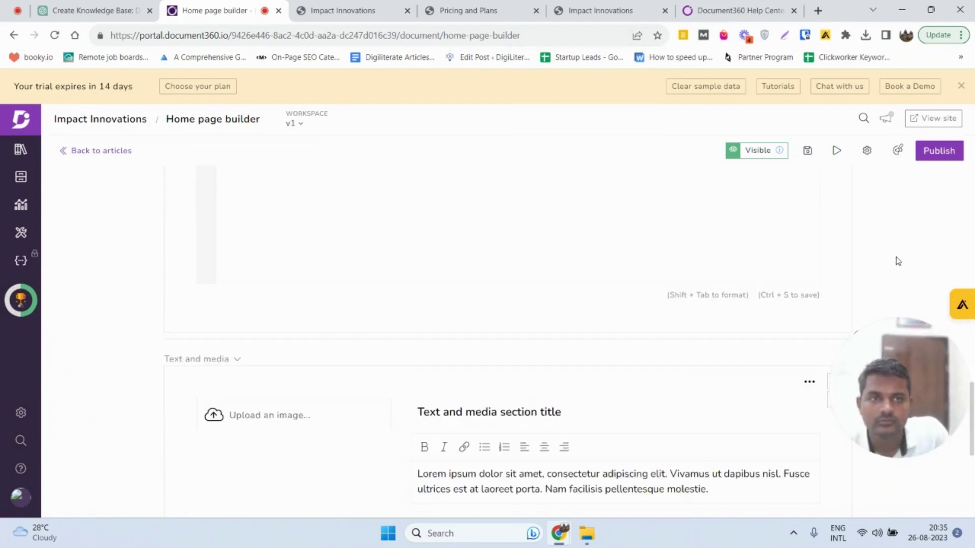
{"action": "key", "text": "ctrl+plus"}
{"action": "key", "text": "ctrl+plus"}
{"action": "scroll", "coordinate": [852, 233], "scroll_direction": "down", "scroll_amount": 5}
{"action": "key", "text": "ctrl+minus"}
{"action": "key", "text": "ctrl+minus"}
{"action": "key", "text": "ctrl+minus"}
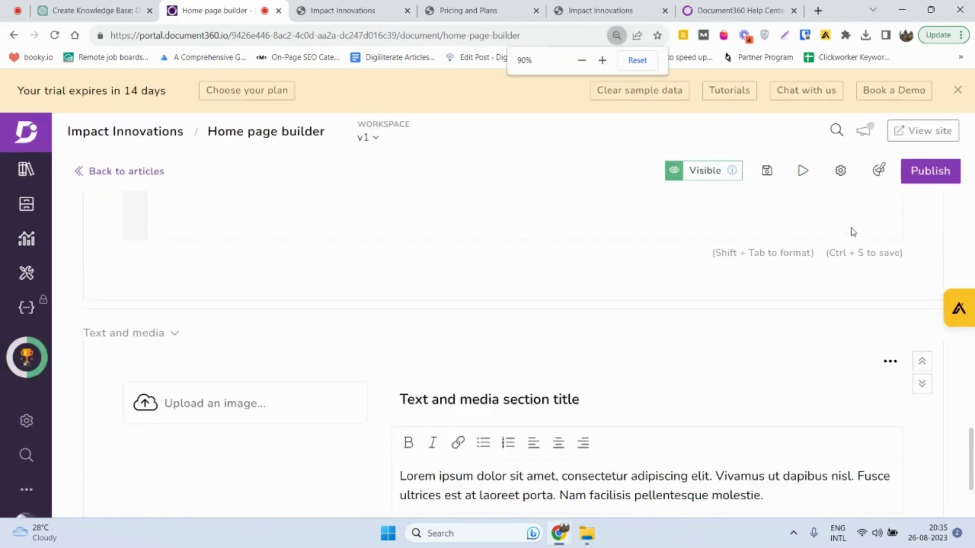
{"action": "scroll", "coordinate": [457, 324], "scroll_direction": "down", "scroll_amount": 3}
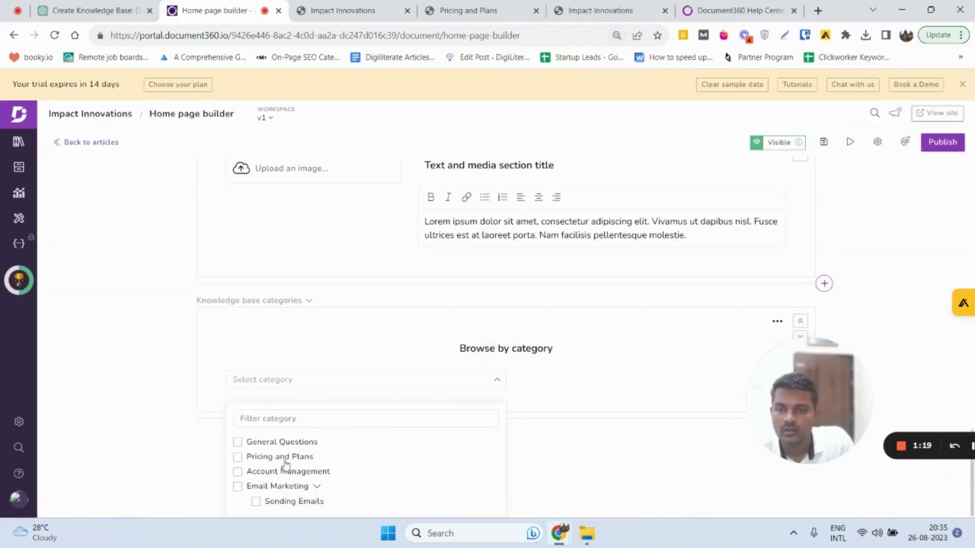
{"action": "left_click", "coordinate": [237, 456]}
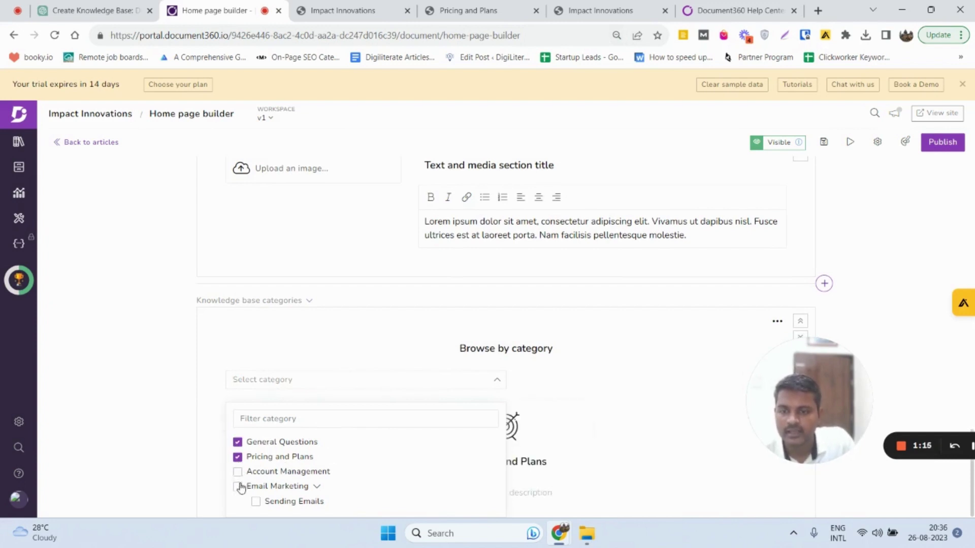
{"action": "left_click", "coordinate": [237, 471]}
{"action": "scroll", "coordinate": [229, 459], "scroll_direction": "down", "scroll_amount": 2}
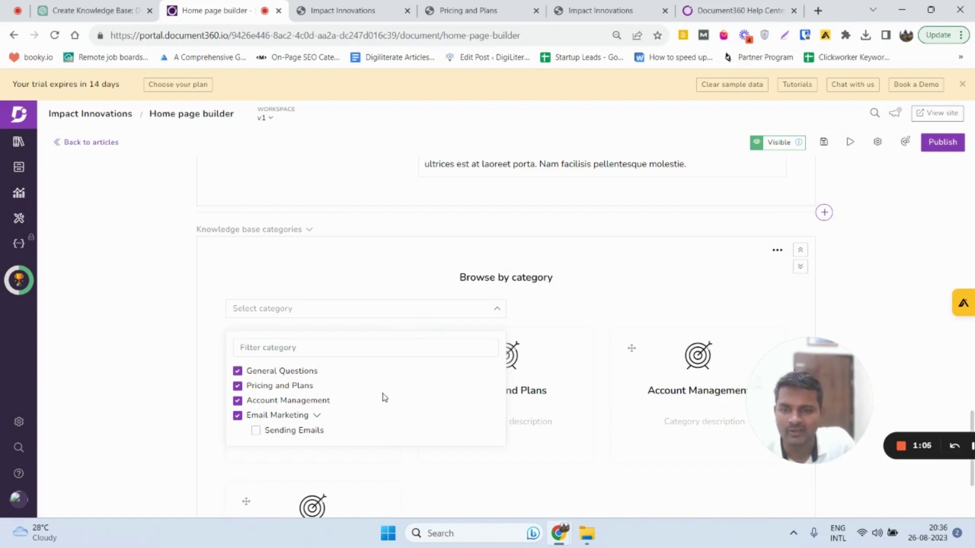
{"action": "left_click", "coordinate": [498, 309]}
{"action": "scroll", "coordinate": [406, 356], "scroll_direction": "down", "scroll_amount": 3}
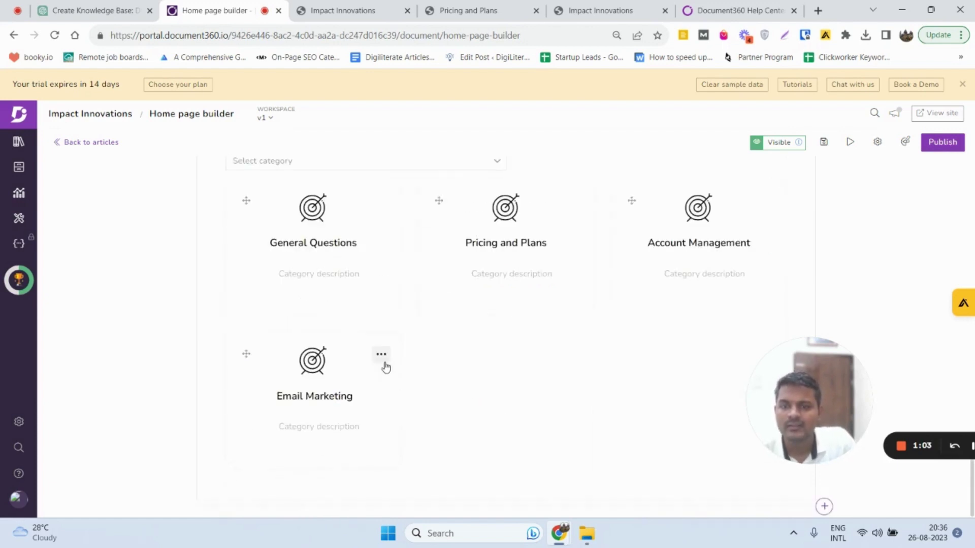
Review the icon and removal options of the General Questions category column.
{"action": "scroll", "coordinate": [384, 279], "scroll_direction": "up", "scroll_amount": 2}
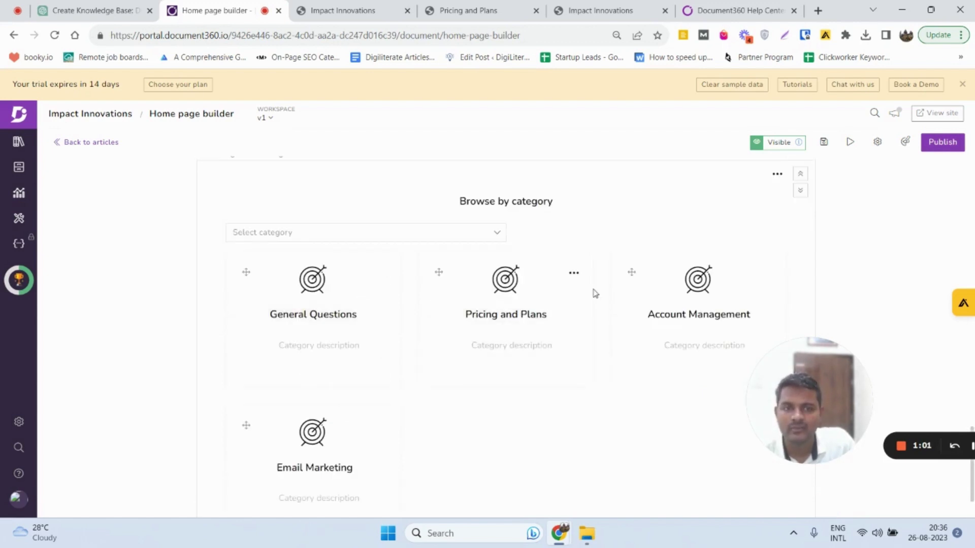
{"action": "left_click", "coordinate": [381, 275]}
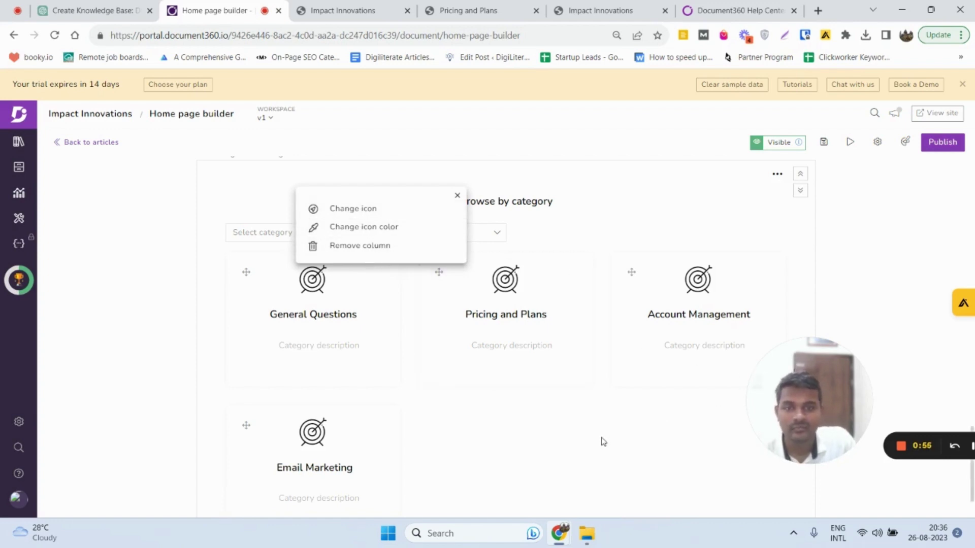
{"action": "left_click", "coordinate": [457, 195]}
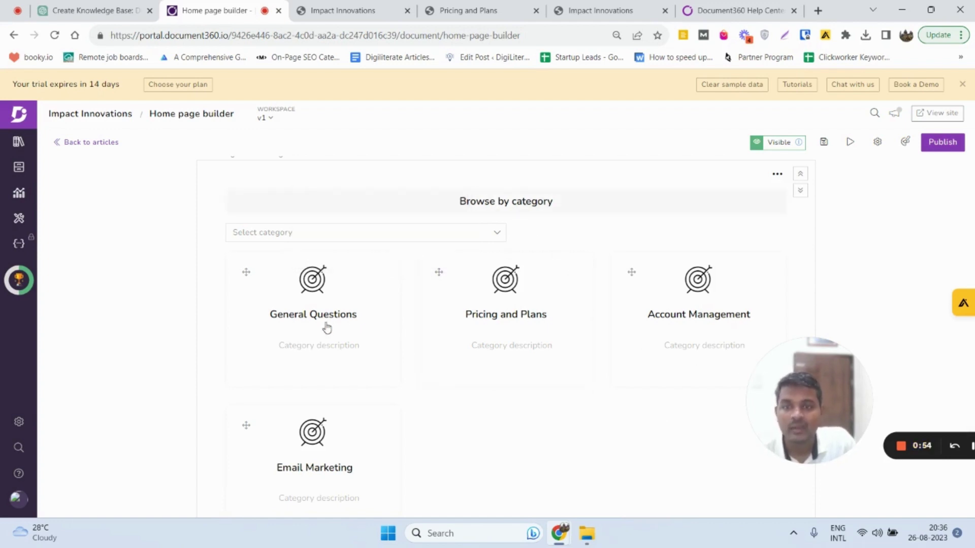
{"action": "scroll", "coordinate": [689, 253], "scroll_direction": "down", "scroll_amount": 2}
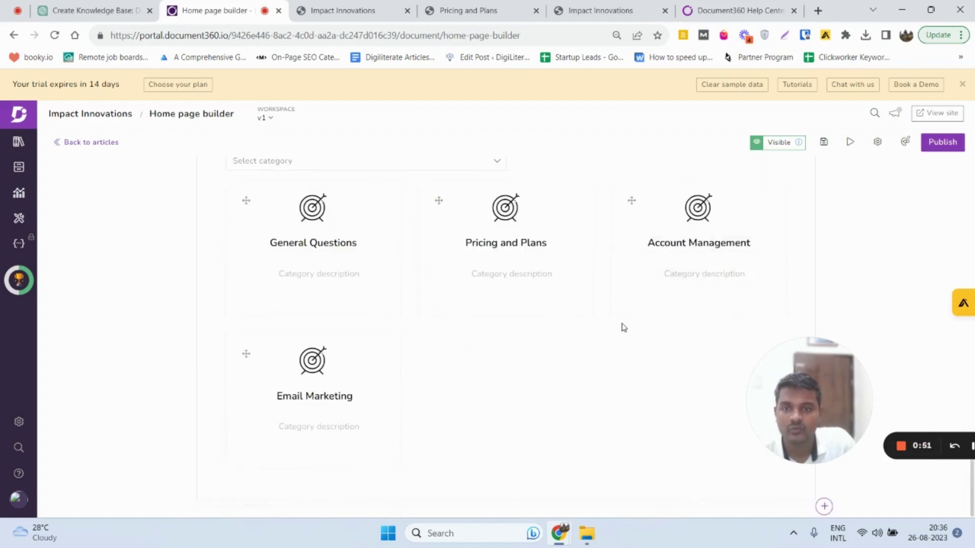
Add a Widgets block to the home page body and insert the Most viewed articles widget in it.
{"action": "scroll", "coordinate": [773, 265], "scroll_direction": "up", "scroll_amount": 4}
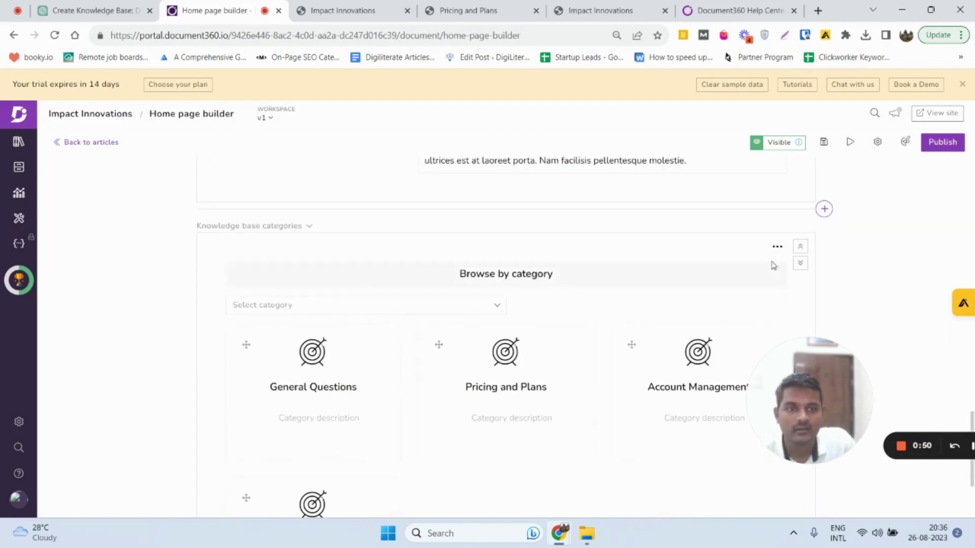
{"action": "left_click", "coordinate": [824, 208]}
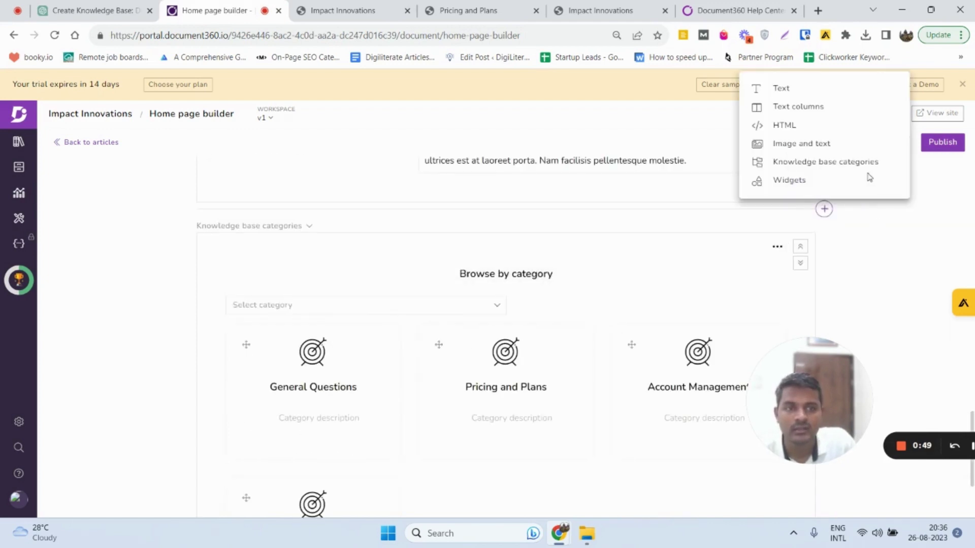
{"action": "left_click", "coordinate": [789, 180]}
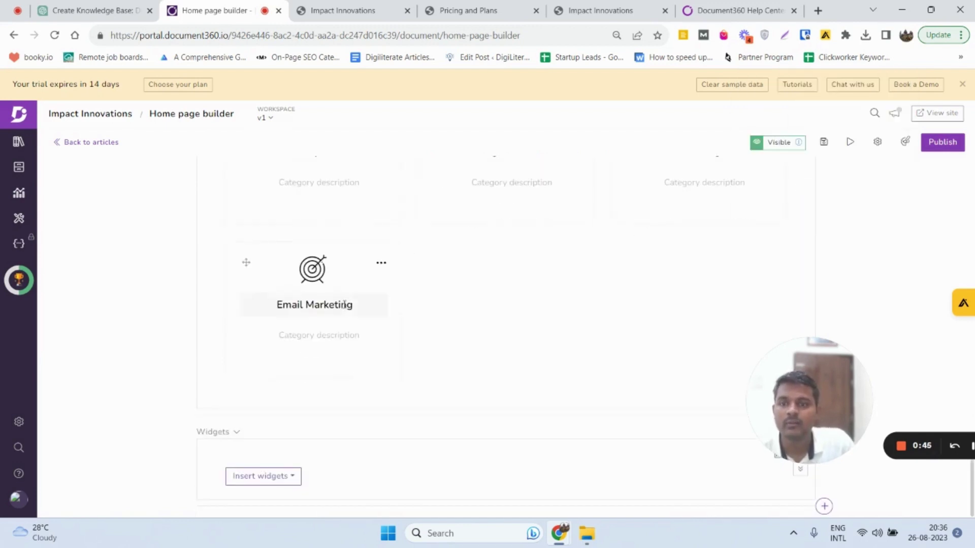
{"action": "left_click", "coordinate": [279, 480]}
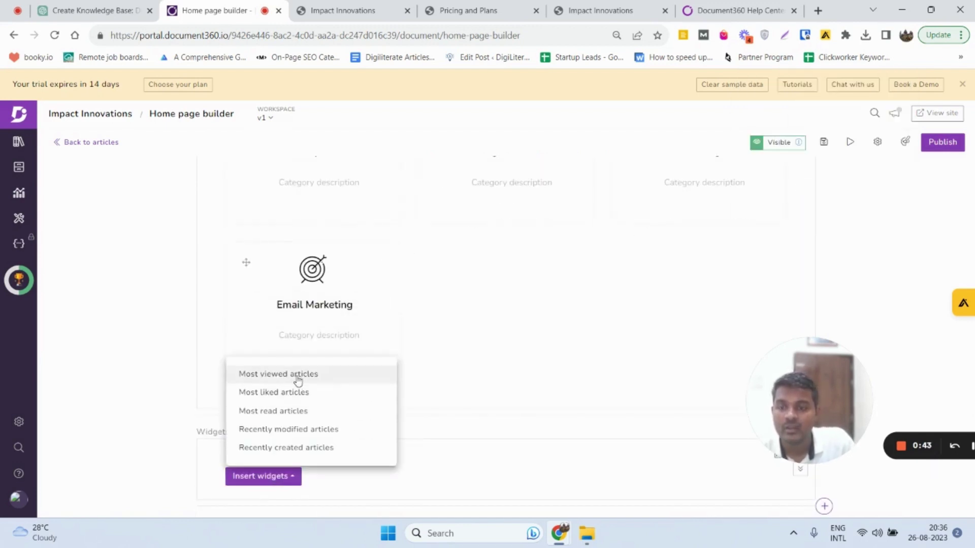
{"action": "left_click", "coordinate": [381, 435]}
{"action": "scroll", "coordinate": [315, 472], "scroll_direction": "down", "scroll_amount": 3}
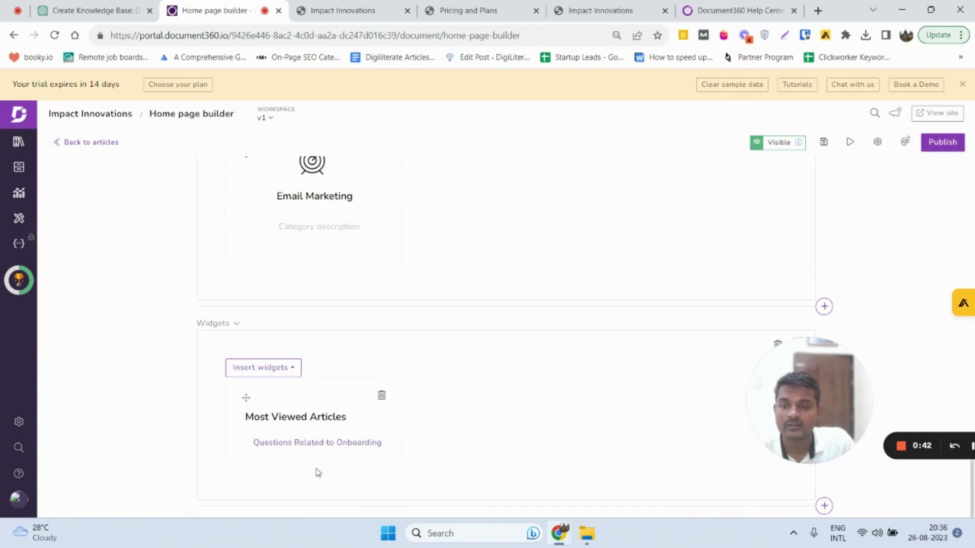
Insert the Most liked, Most read, Recently modified and Recently created articles widgets into the Widgets block.
{"action": "left_click", "coordinate": [288, 372]}
{"action": "left_click", "coordinate": [274, 415]}
{"action": "scroll", "coordinate": [287, 356], "scroll_direction": "down", "scroll_amount": 2}
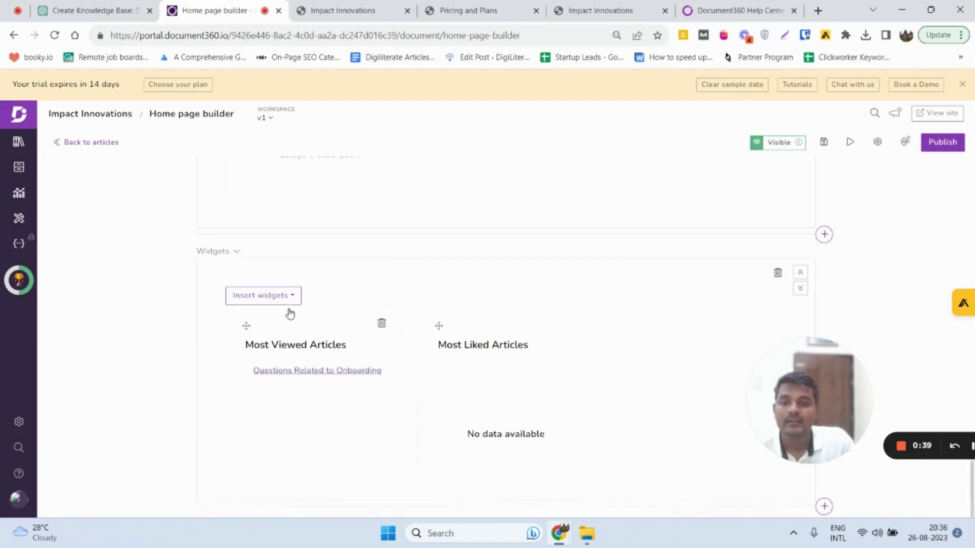
{"action": "left_click", "coordinate": [288, 297]}
{"action": "left_click", "coordinate": [287, 361]}
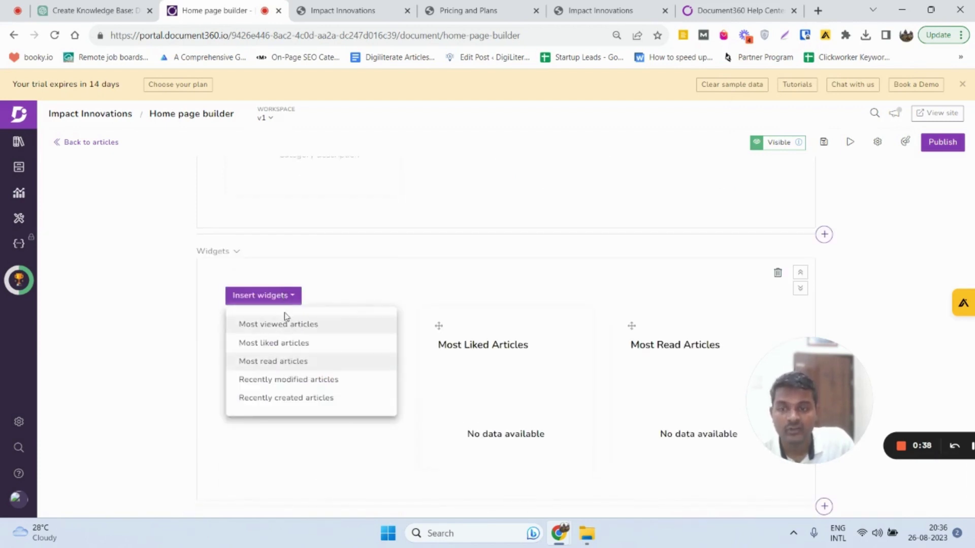
{"action": "left_click", "coordinate": [282, 324]}
{"action": "left_click", "coordinate": [286, 296]}
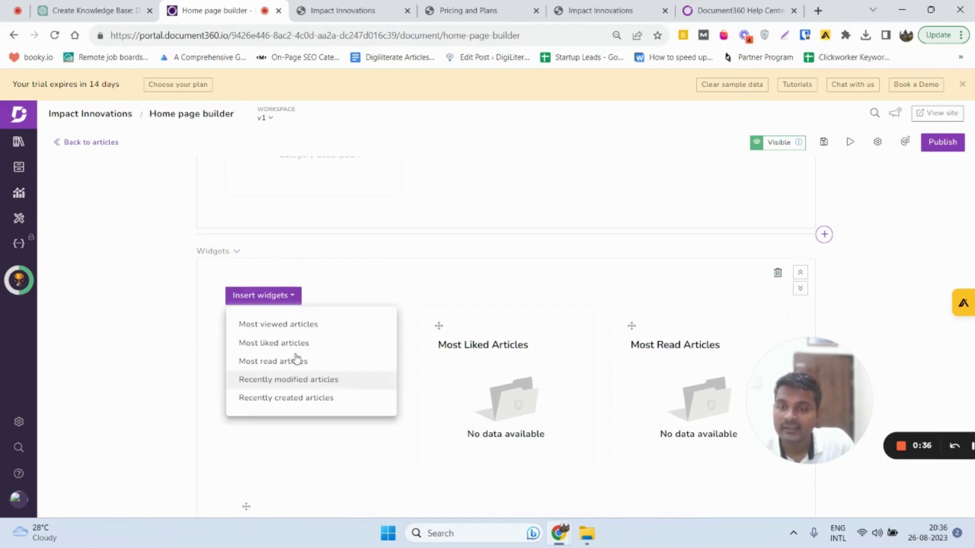
{"action": "left_click", "coordinate": [300, 380]}
{"action": "left_click", "coordinate": [279, 299]}
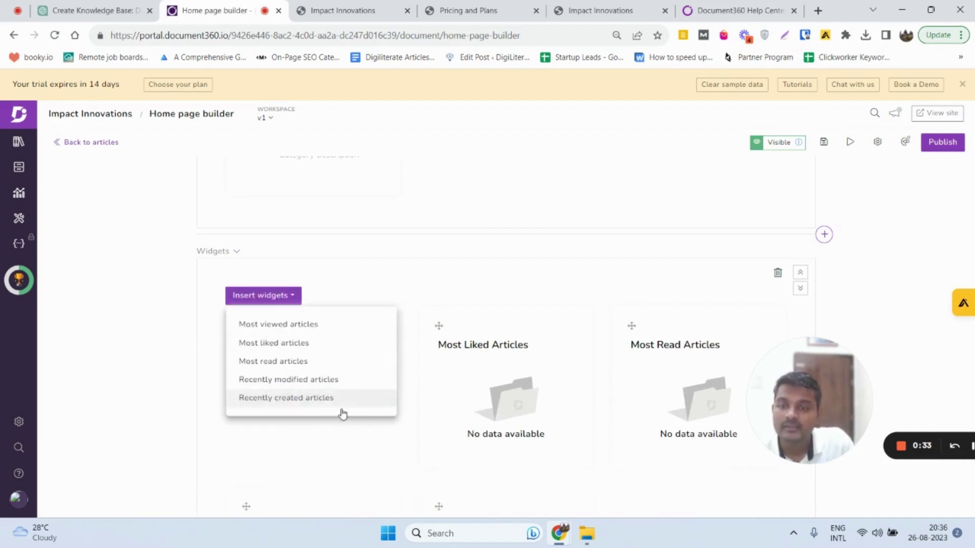
{"action": "left_click", "coordinate": [305, 399]}
{"action": "scroll", "coordinate": [420, 414], "scroll_direction": "down", "scroll_amount": 3}
Review the finished home page layout, save it and publish it.
{"action": "scroll", "coordinate": [516, 406], "scroll_direction": "up", "scroll_amount": 10}
{"action": "scroll", "coordinate": [526, 390], "scroll_direction": "up", "scroll_amount": 3}
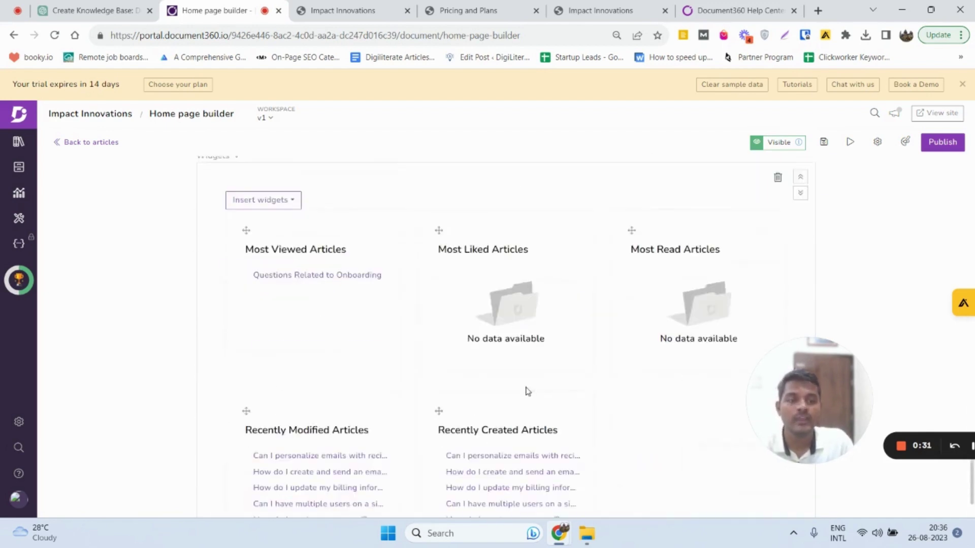
{"action": "scroll", "coordinate": [531, 394], "scroll_direction": "down", "scroll_amount": 10}
{"action": "scroll", "coordinate": [562, 396], "scroll_direction": "up", "scroll_amount": 15}
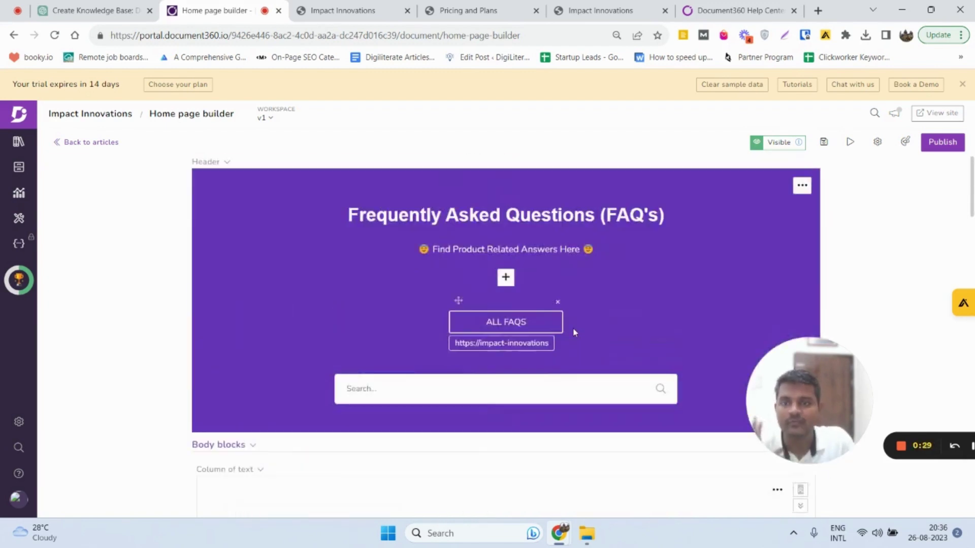
{"action": "left_click_drag", "start_coordinate": [749, 395], "coordinate": [401, 388]}
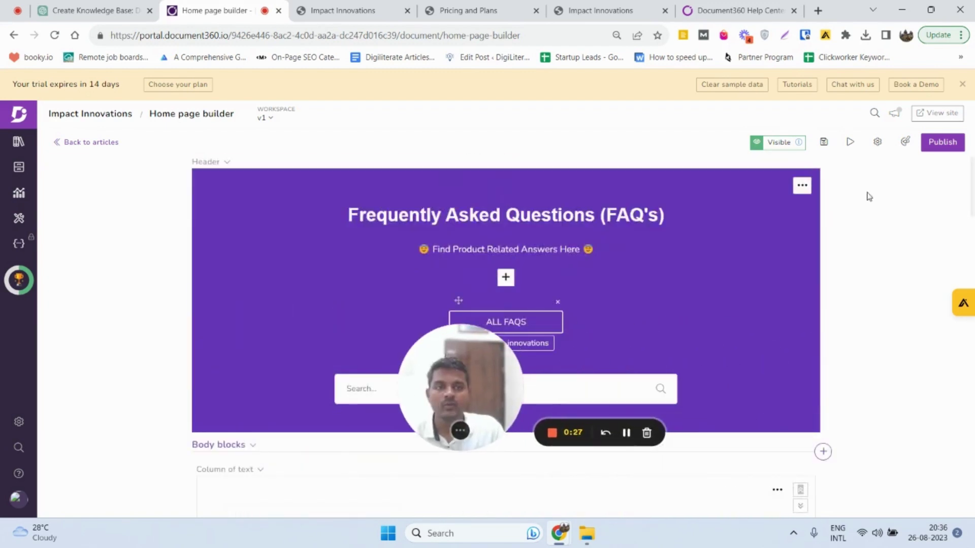
{"action": "left_click", "coordinate": [824, 142]}
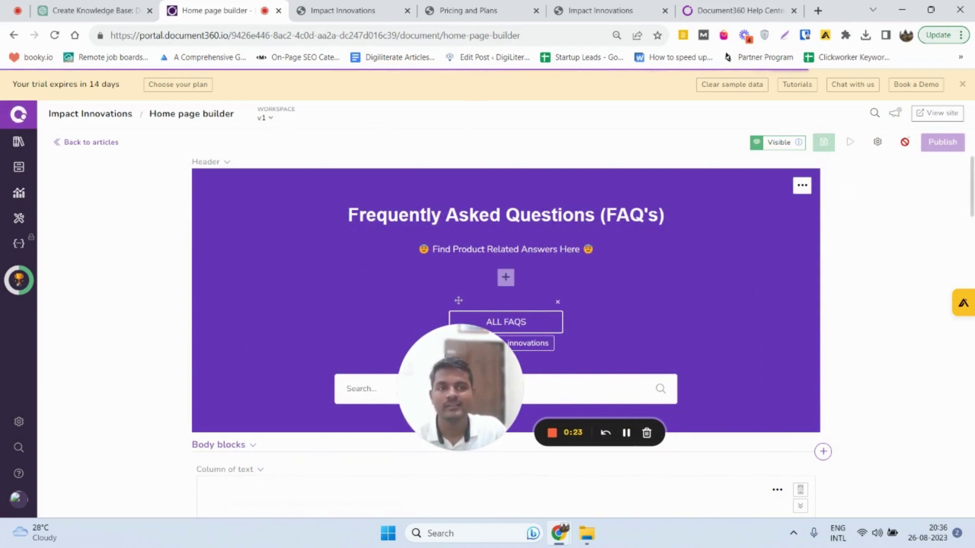
{"action": "left_click", "coordinate": [944, 145]}
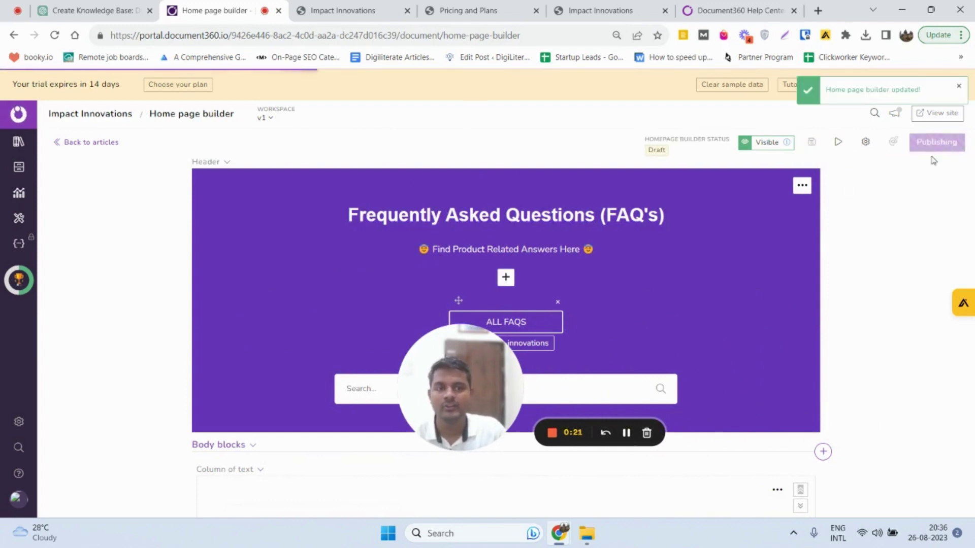
Reload the published Impact Innovations site and examine its home page's text blocks, category cards and article widgets.
{"action": "left_click", "coordinate": [339, 8]}
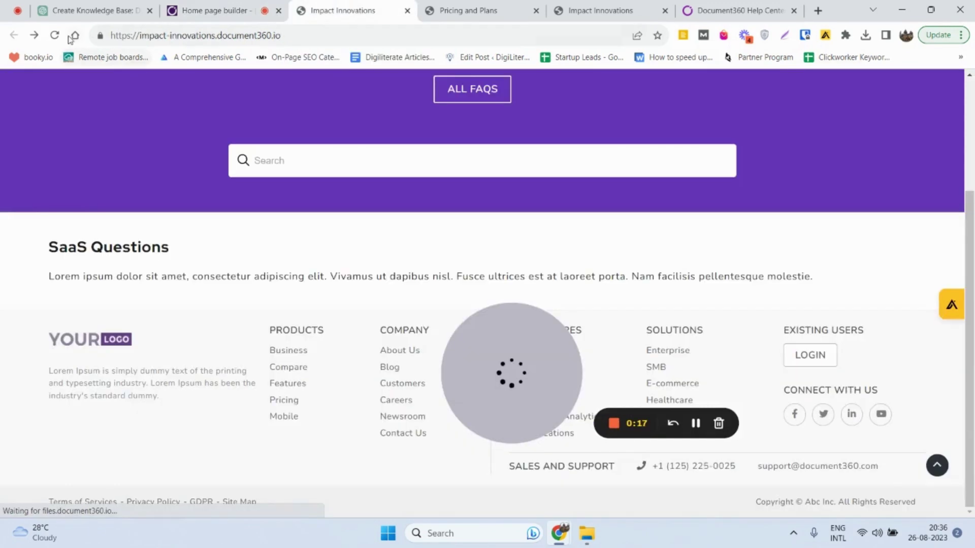
{"action": "scroll", "coordinate": [348, 200], "scroll_direction": "up", "scroll_amount": 3}
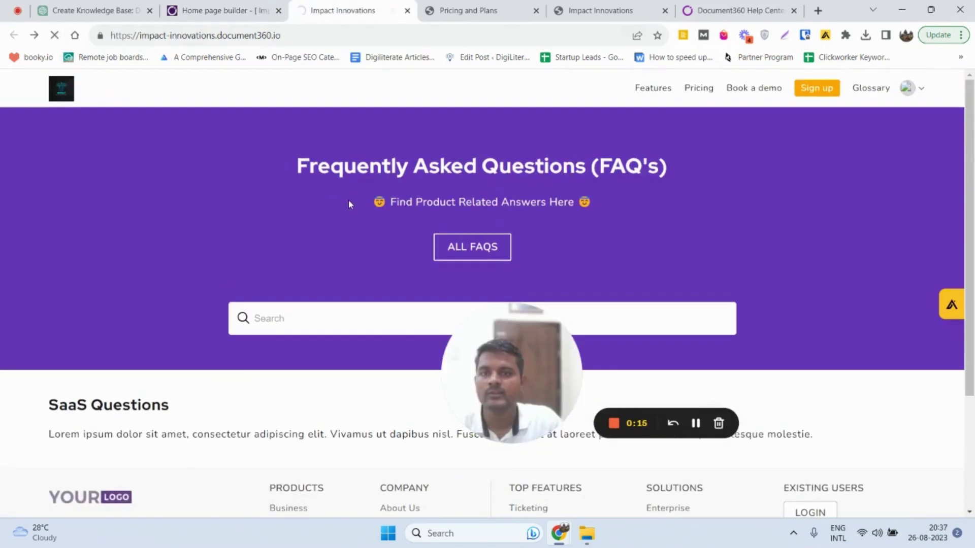
{"action": "scroll", "coordinate": [351, 204], "scroll_direction": "down", "scroll_amount": 1}
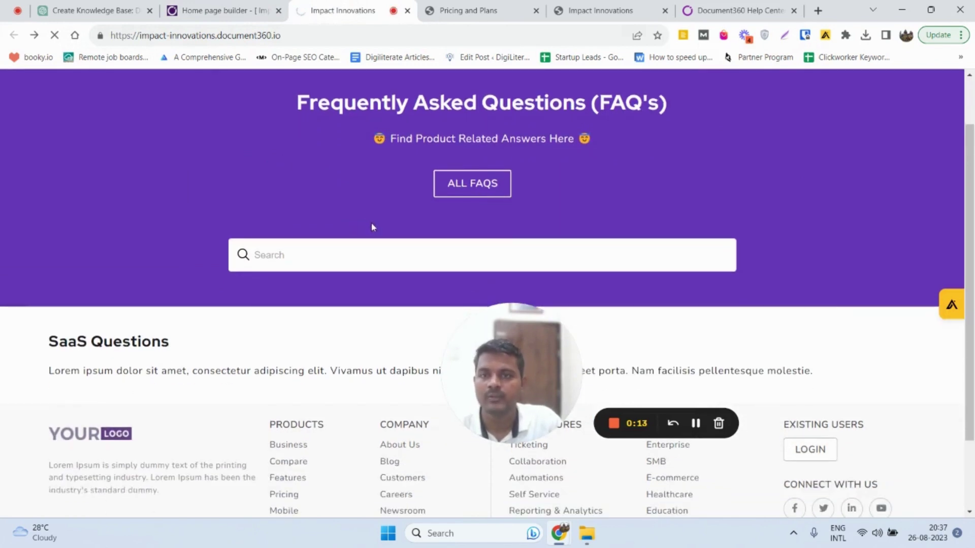
{"action": "scroll", "coordinate": [396, 234], "scroll_direction": "down", "scroll_amount": 2}
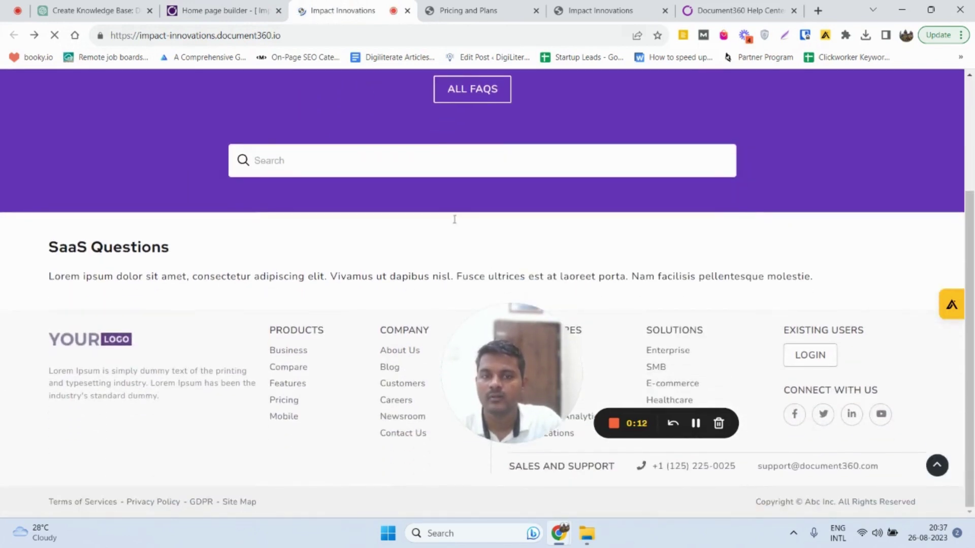
{"action": "scroll", "coordinate": [433, 279], "scroll_direction": "down", "scroll_amount": 5}
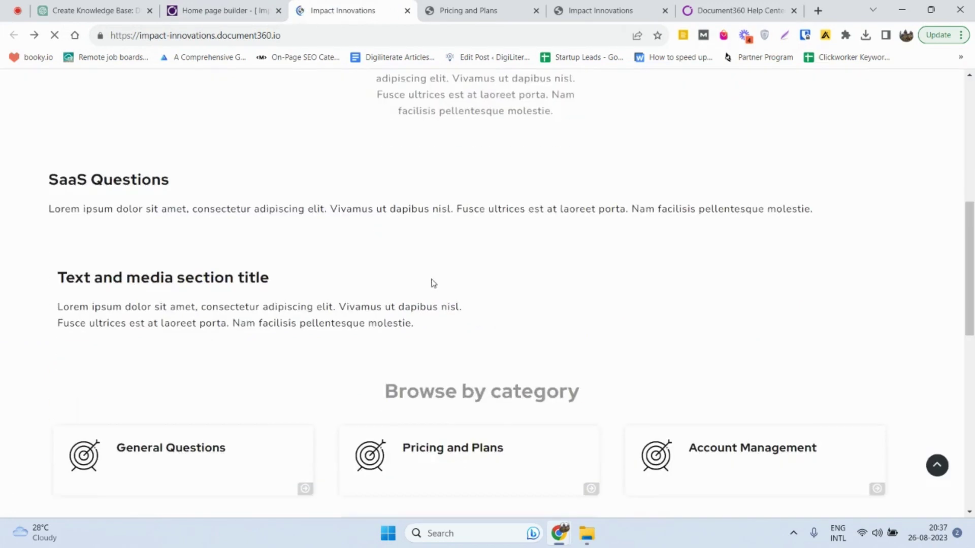
{"action": "scroll", "coordinate": [433, 283], "scroll_direction": "down", "scroll_amount": 6}
{"action": "scroll", "coordinate": [420, 244], "scroll_direction": "up", "scroll_amount": 1}
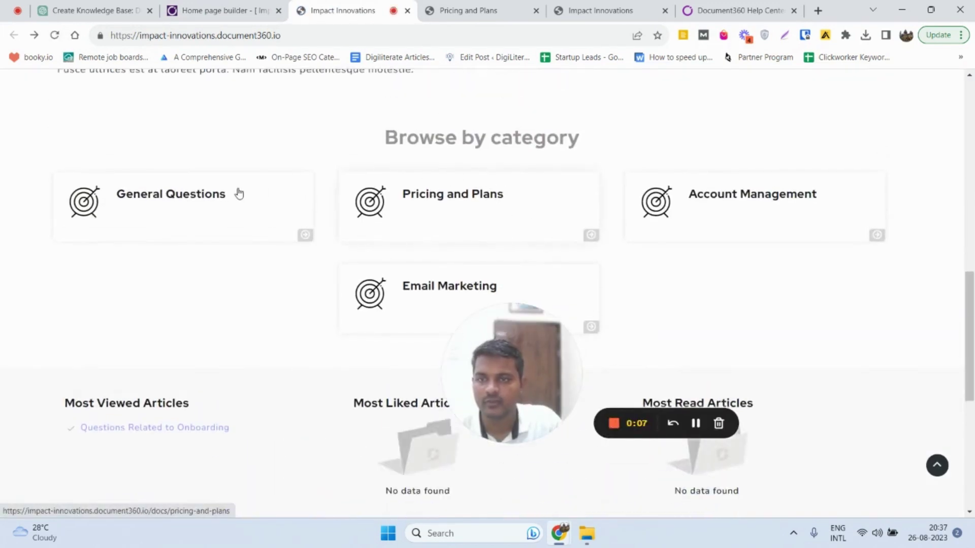
{"action": "scroll", "coordinate": [378, 300], "scroll_direction": "down", "scroll_amount": 5}
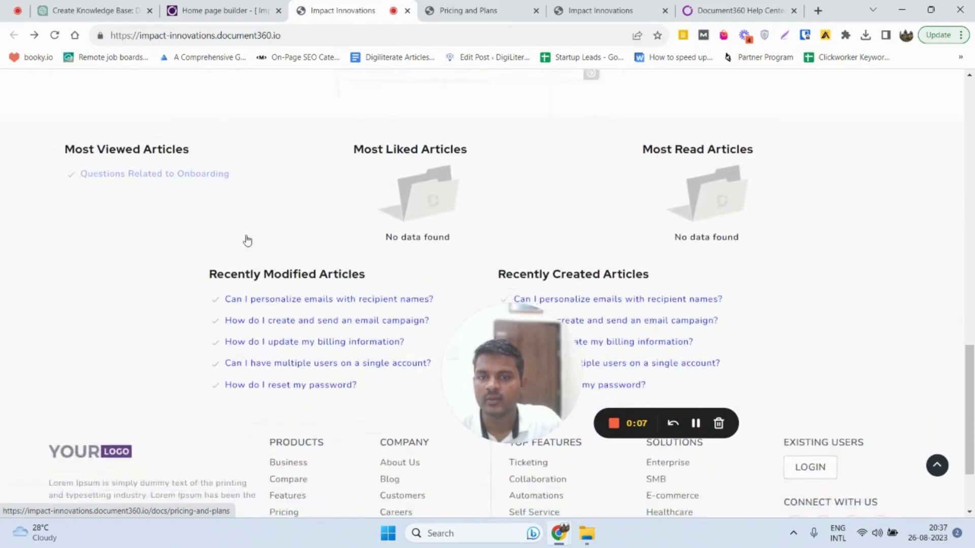
{"action": "scroll", "coordinate": [518, 217], "scroll_direction": "down", "scroll_amount": 2}
{"action": "scroll", "coordinate": [507, 232], "scroll_direction": "up", "scroll_amount": 10}
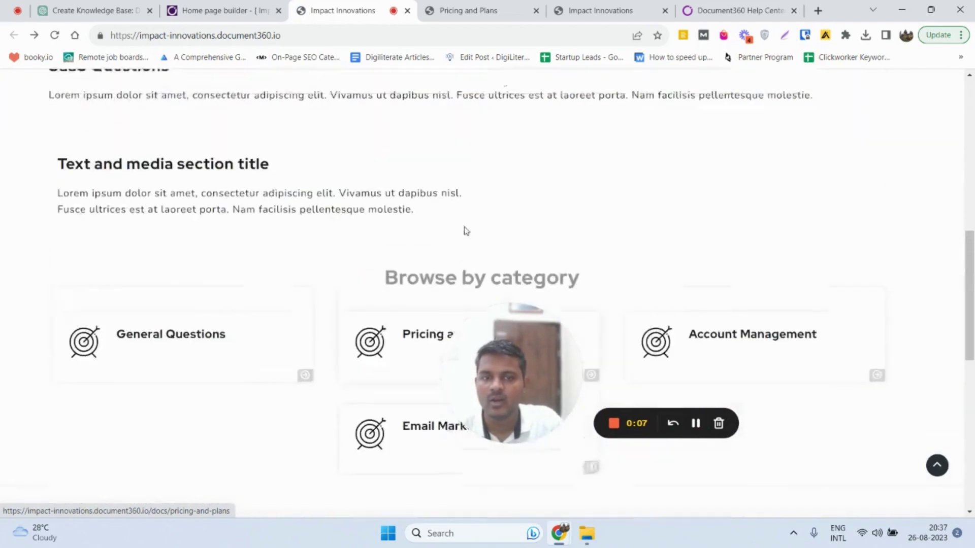
{"action": "scroll", "coordinate": [466, 231], "scroll_direction": "up", "scroll_amount": 15}
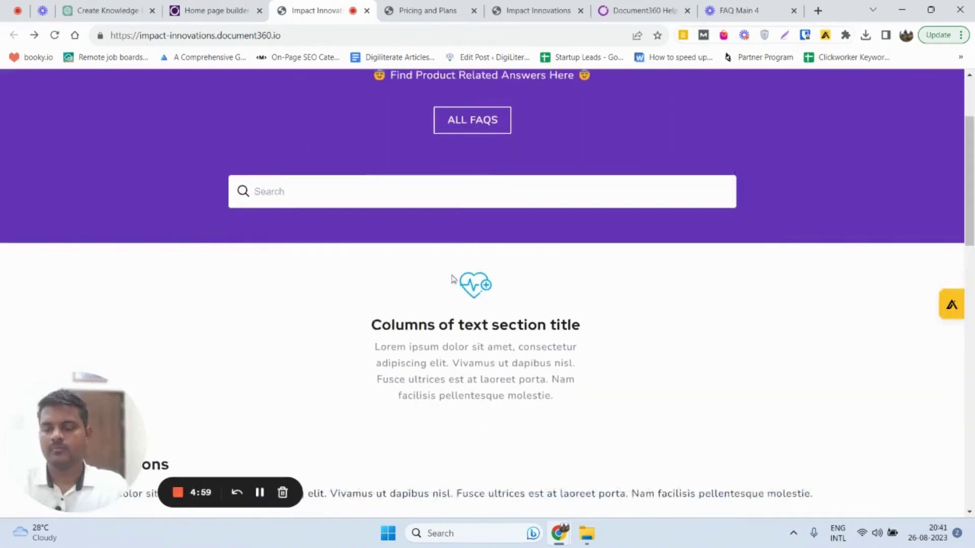
{"action": "scroll", "coordinate": [452, 278], "scroll_direction": "up", "scroll_amount": 3}
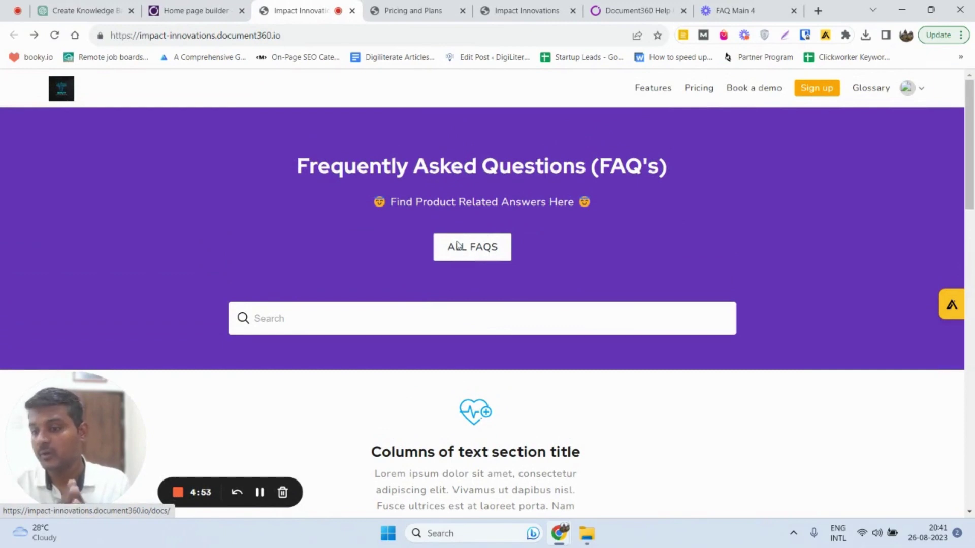
Go through the published FAQ home page once more, from the header and search bar down to the recent article lists and footer.
{"action": "scroll", "coordinate": [422, 264], "scroll_direction": "down", "scroll_amount": 10}
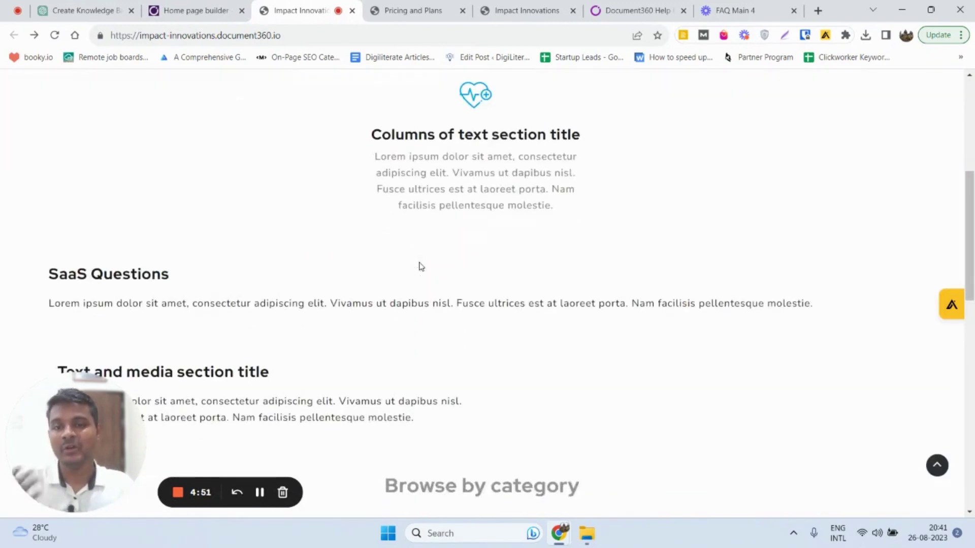
{"action": "scroll", "coordinate": [430, 304], "scroll_direction": "down", "scroll_amount": 6}
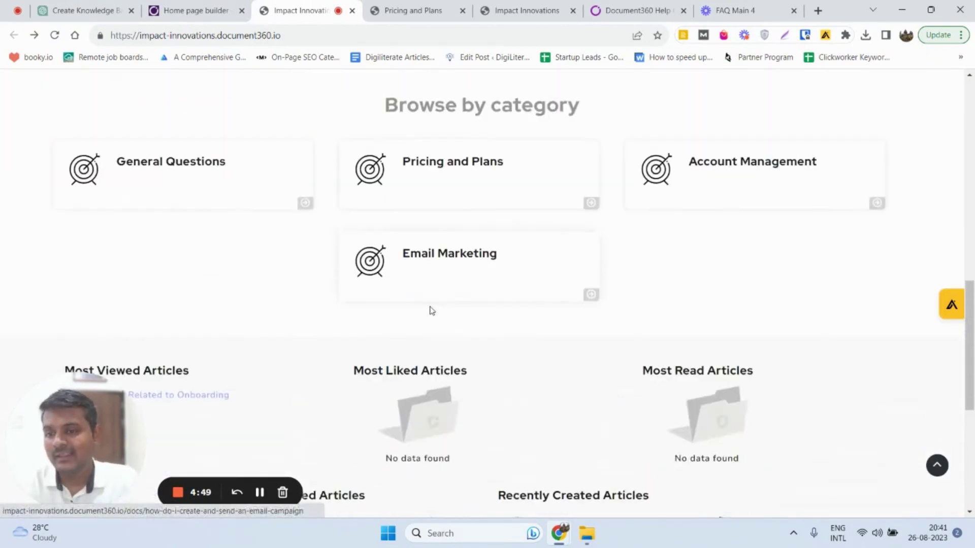
{"action": "scroll", "coordinate": [419, 361], "scroll_direction": "down", "scroll_amount": 3}
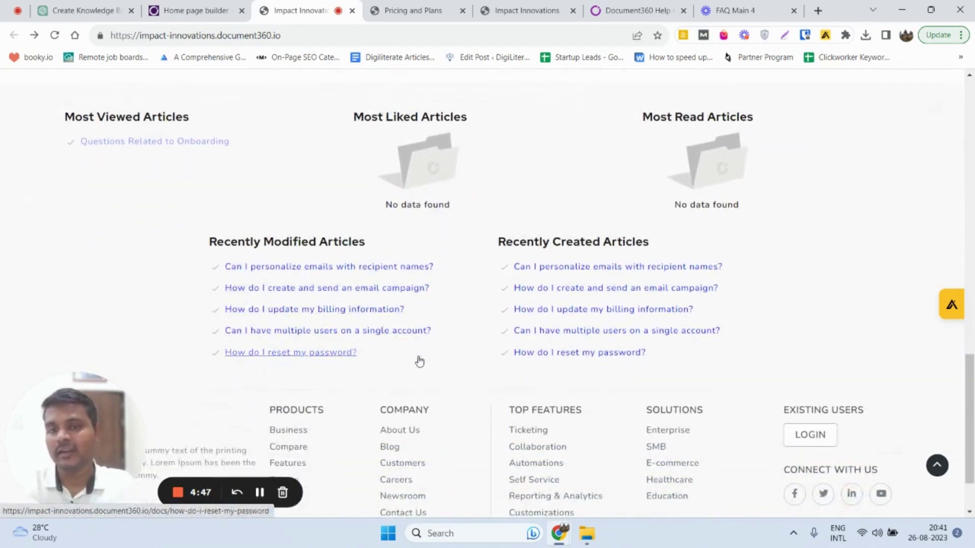
{"action": "scroll", "coordinate": [420, 360], "scroll_direction": "up", "scroll_amount": 8}
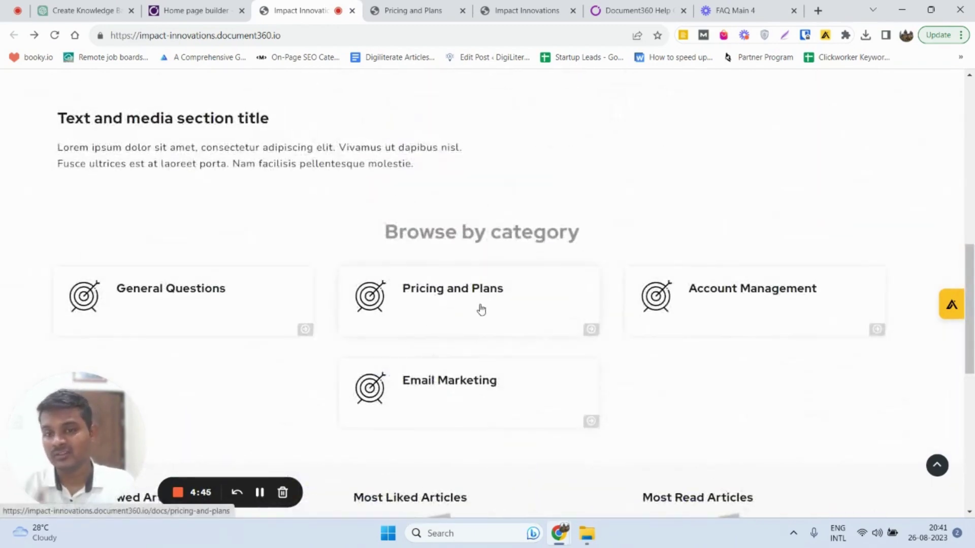
{"action": "scroll", "coordinate": [428, 315], "scroll_direction": "up", "scroll_amount": 6}
{"action": "scroll", "coordinate": [502, 326], "scroll_direction": "up", "scroll_amount": 5}
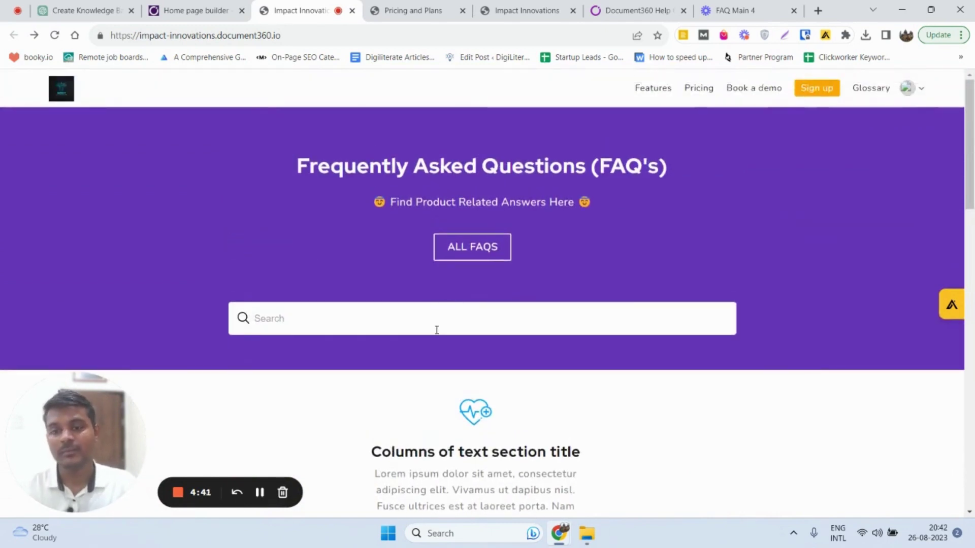
{"action": "scroll", "coordinate": [439, 354], "scroll_direction": "down", "scroll_amount": 4}
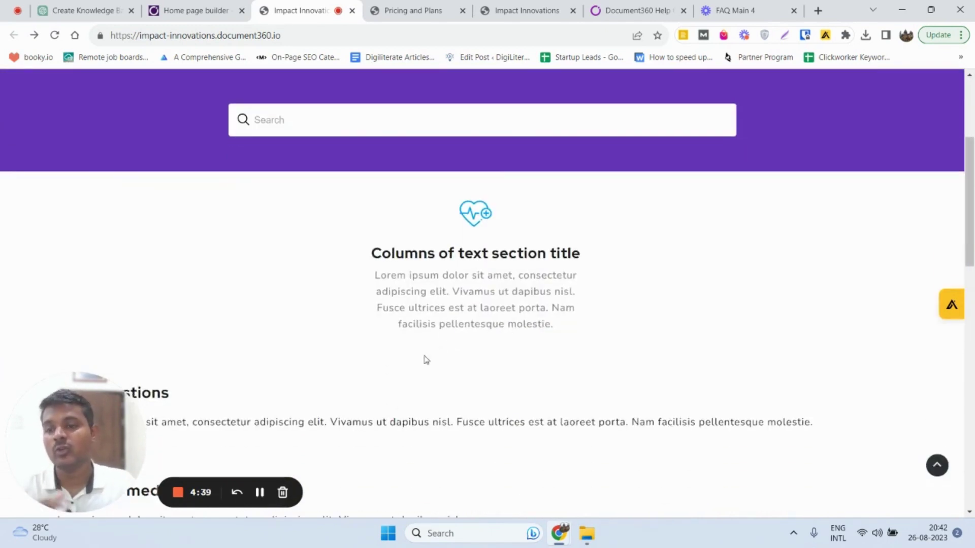
{"action": "scroll", "coordinate": [426, 360], "scroll_direction": "up", "scroll_amount": 4}
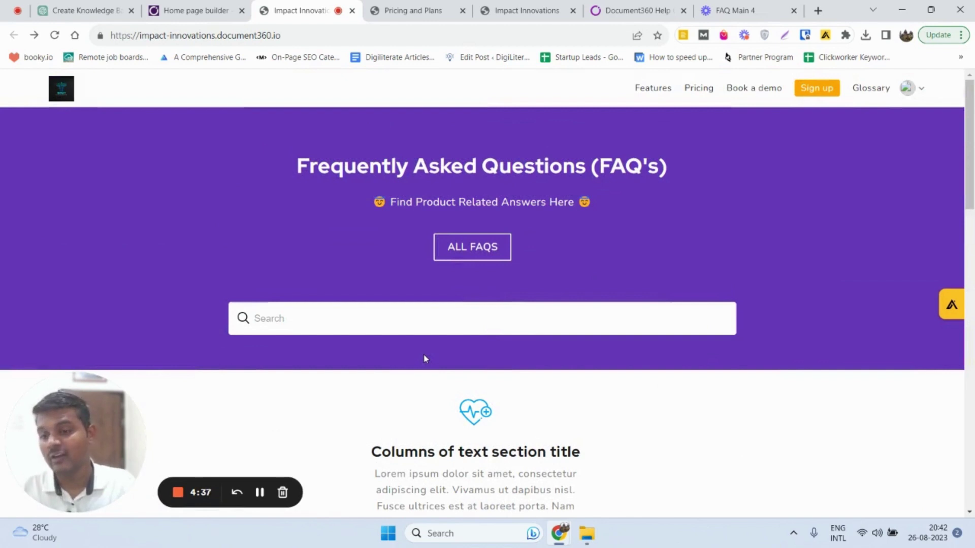